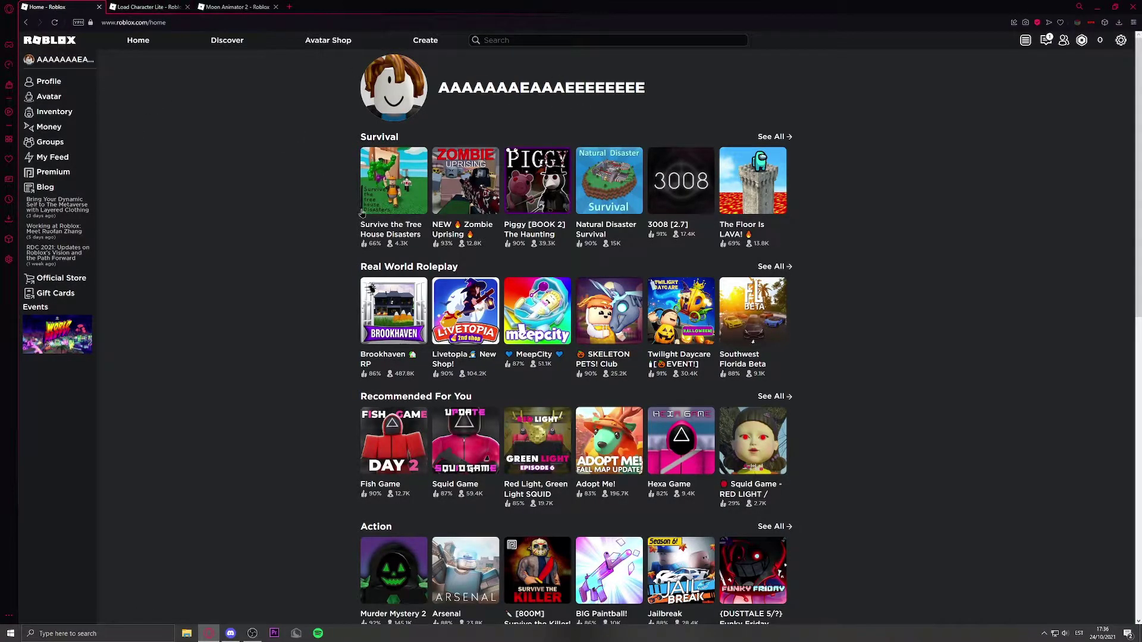
# Step: Look over the Roblox library pages of the Moon Animator 2 and Load Character Lite plugins
pyautogui.click(135, 7)
pyautogui.click(251, 7)
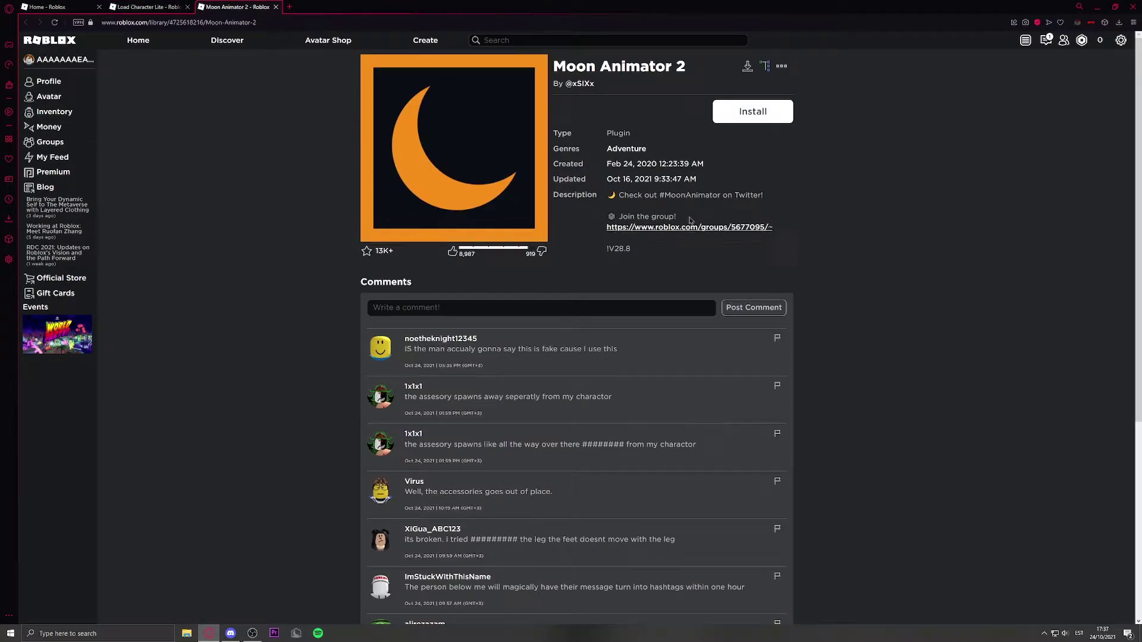
pyautogui.click(171, 4)
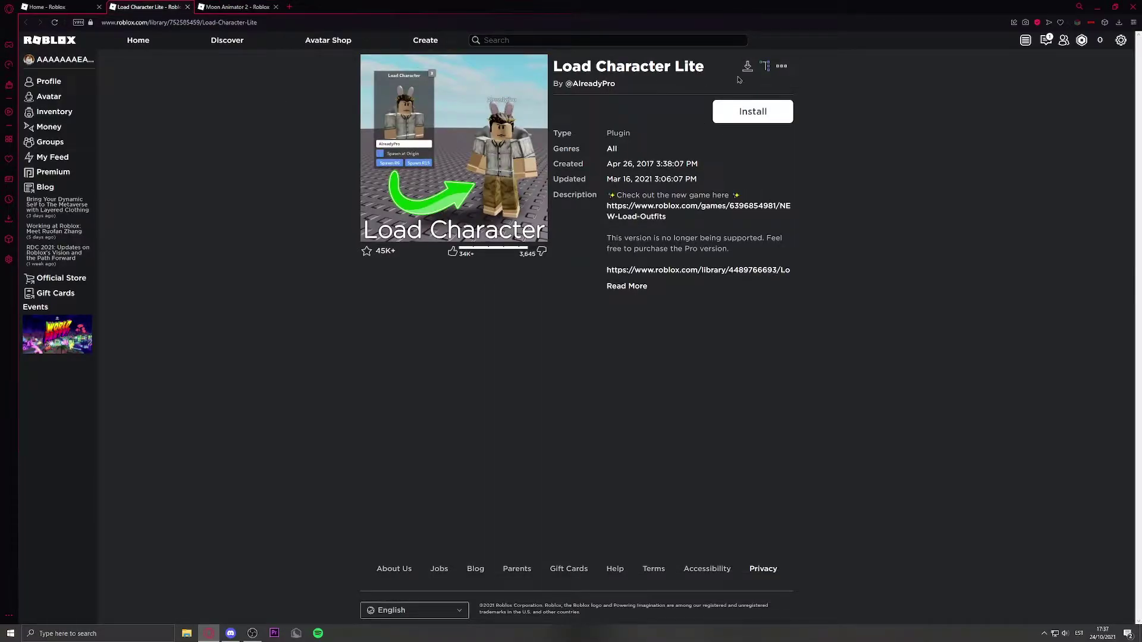
# Step: Install the Moon Animator 2 plugin from its library page through Roblox Studio, and close the Studio window
pyautogui.click(262, 6)
pyautogui.click(757, 119)
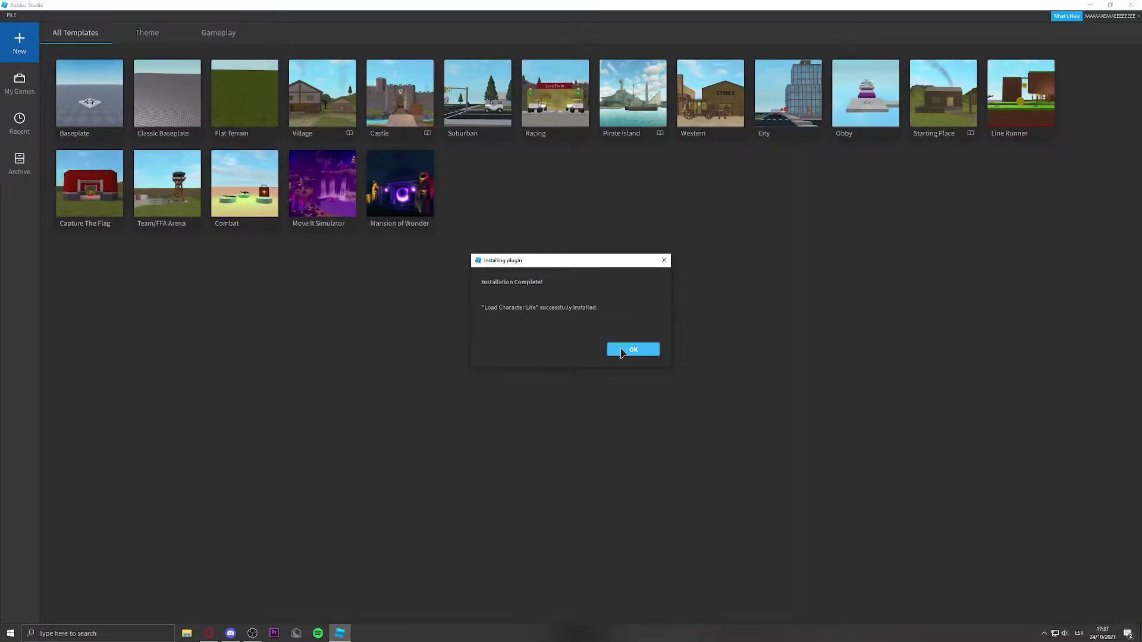
pyautogui.click(622, 352)
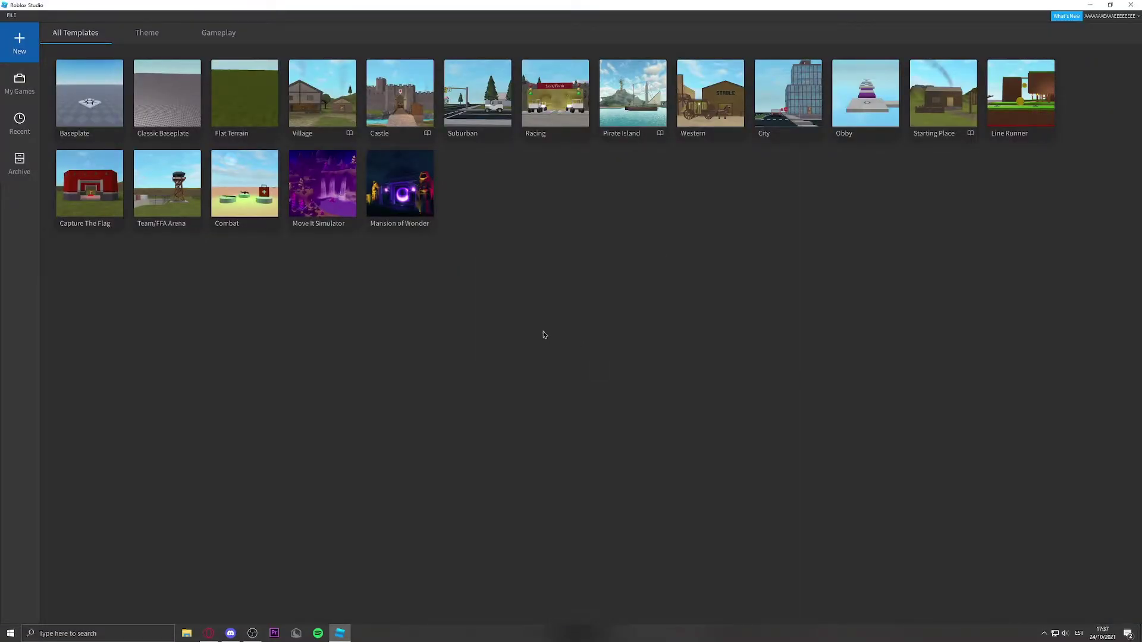
pyautogui.click(1131, 5)
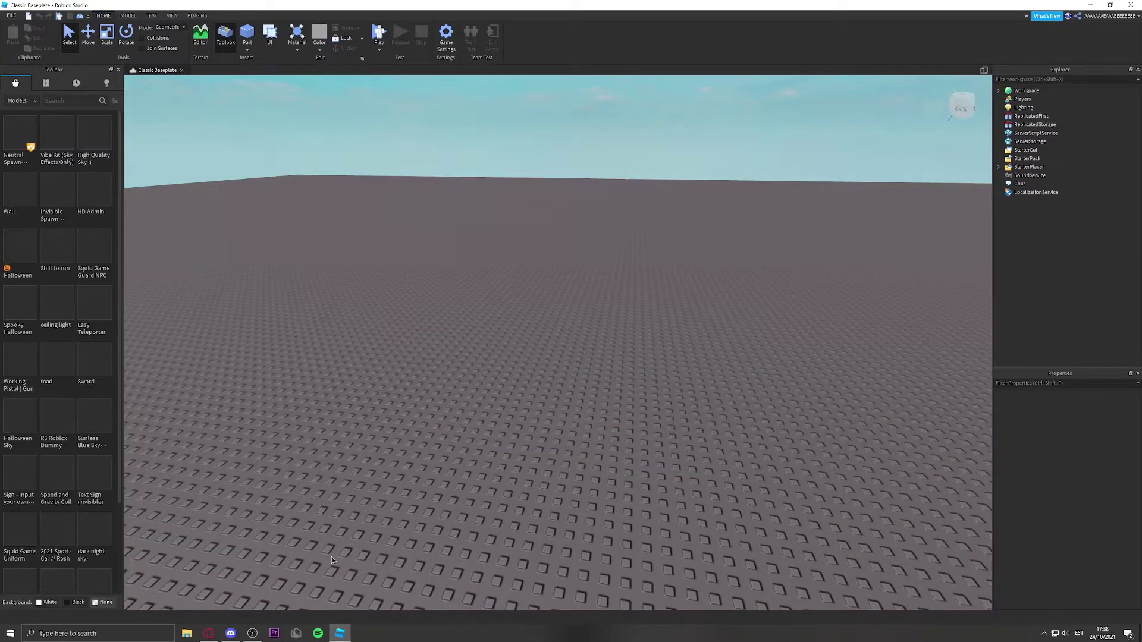
# Step: Hide the Explorer and Properties windows and show both again
pyautogui.moveTo(411, 369); pyautogui.dragTo(420, 124, button='right')
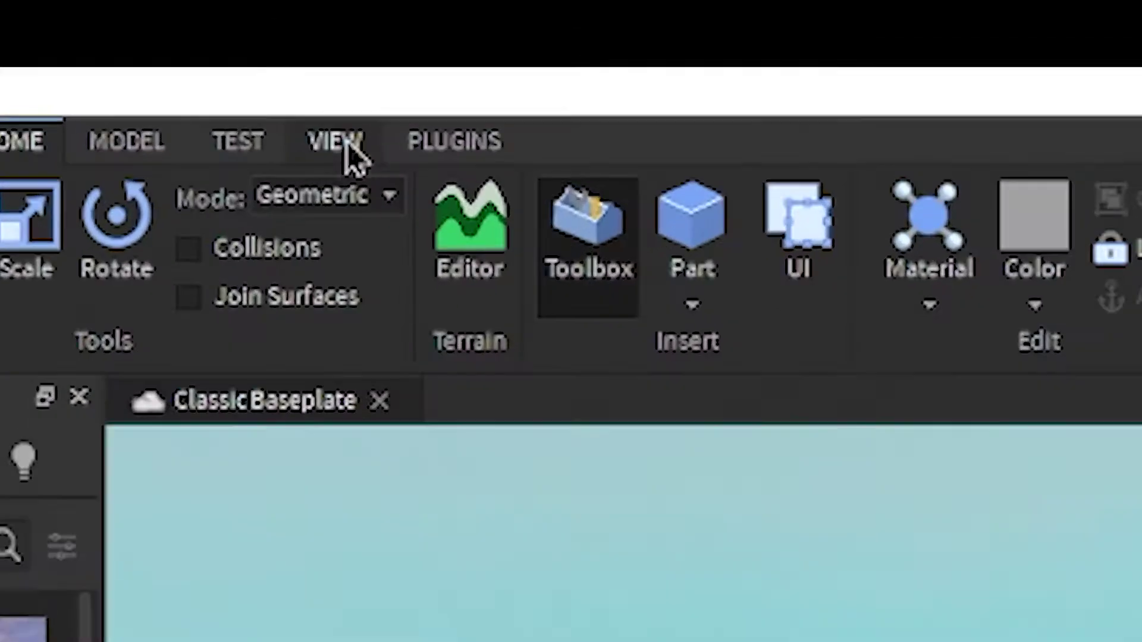
pyautogui.click(175, 16)
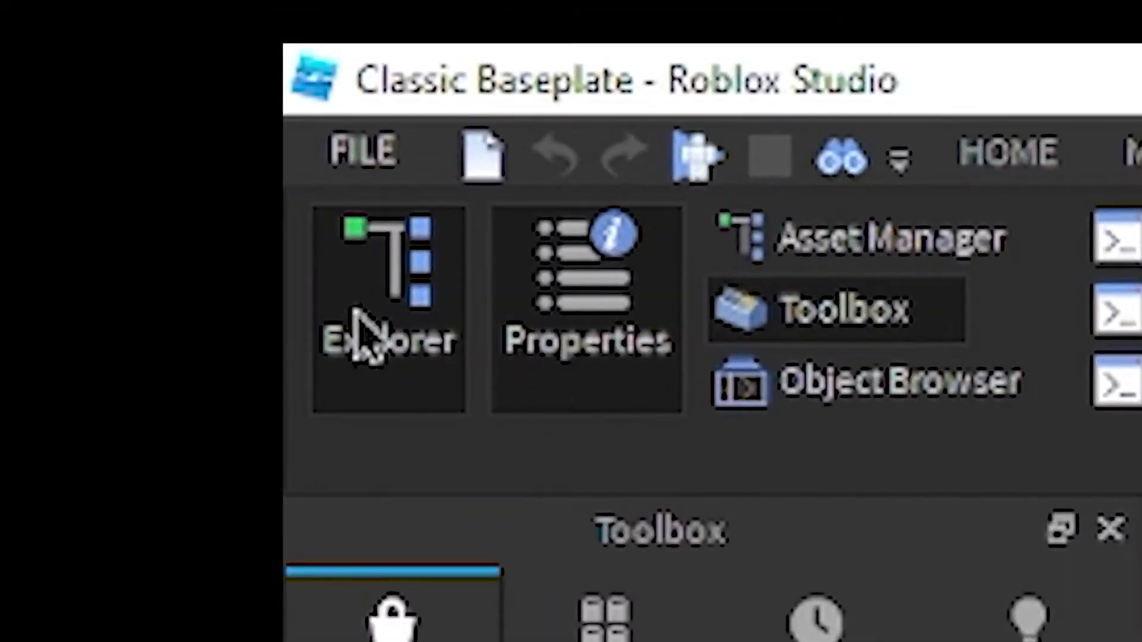
pyautogui.click(40, 44)
pyautogui.click(28, 43)
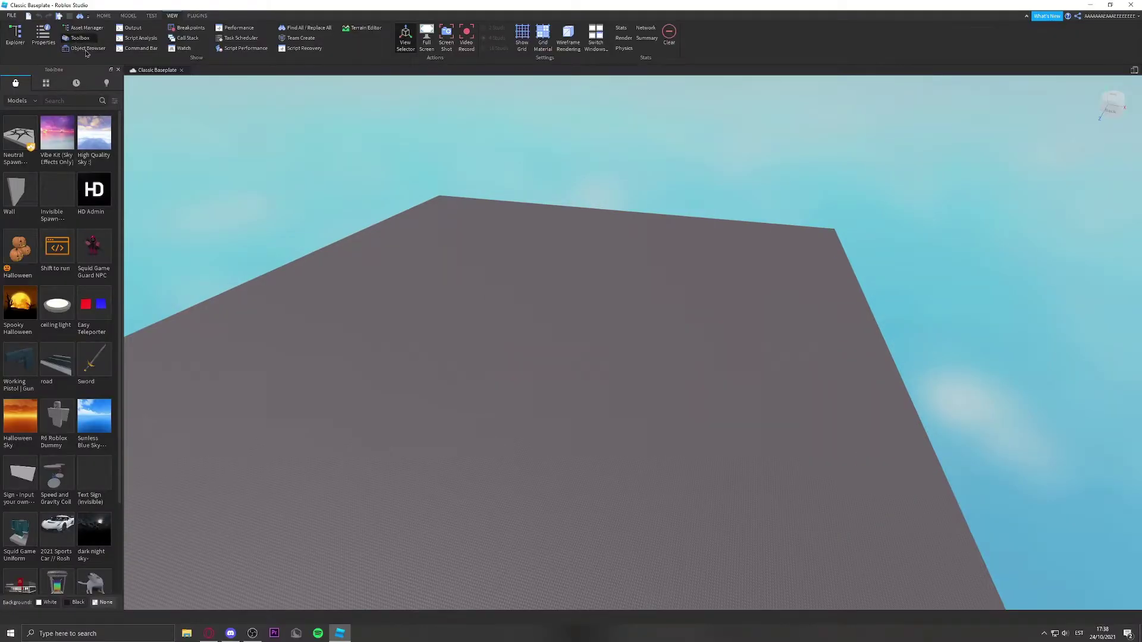
pyautogui.click(43, 36)
pyautogui.click(15, 36)
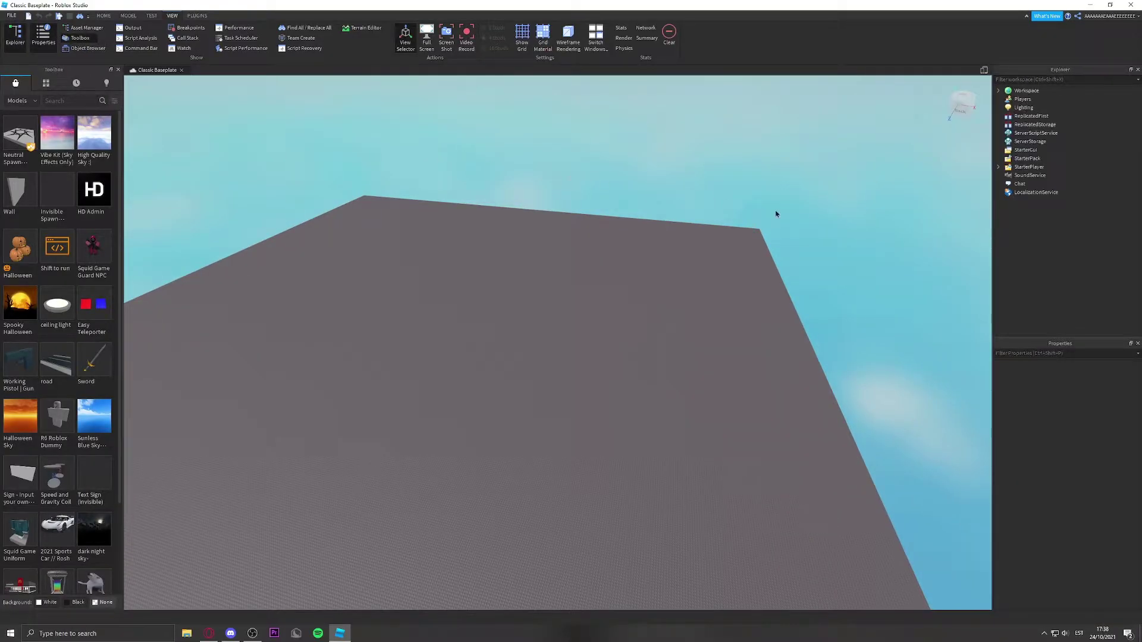
# Step: Select the Baseplate in the Workspace and set its material to SmoothPlastic
pyautogui.moveTo(614, 253); pyautogui.dragTo(611, 333, button='right')
pyautogui.press('w')
pyautogui.click(998, 91)
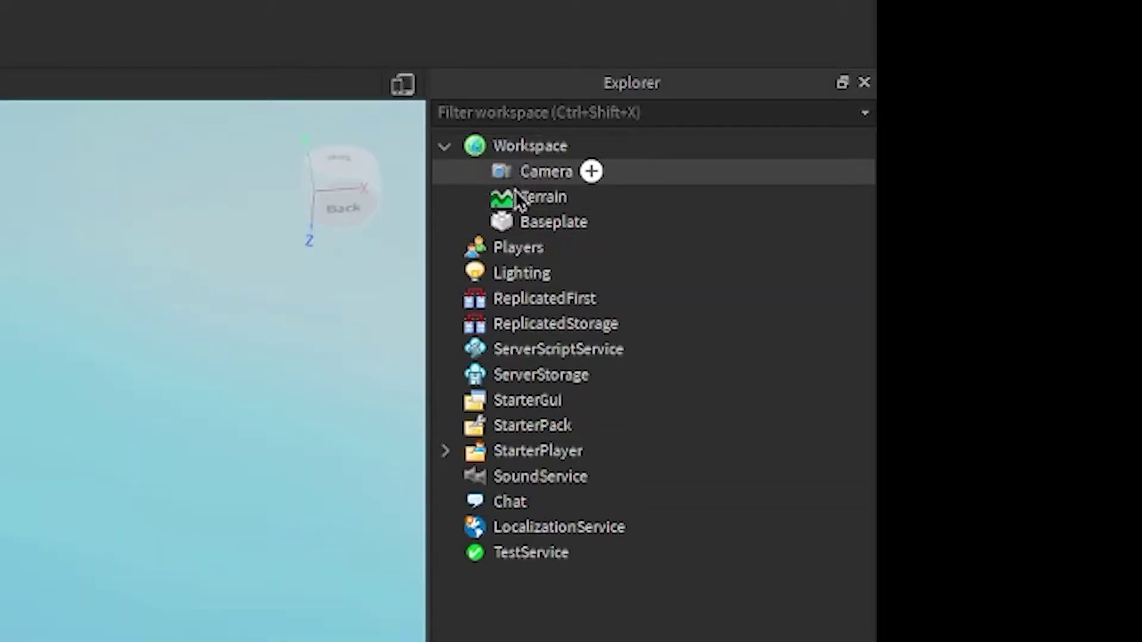
pyautogui.click(527, 226)
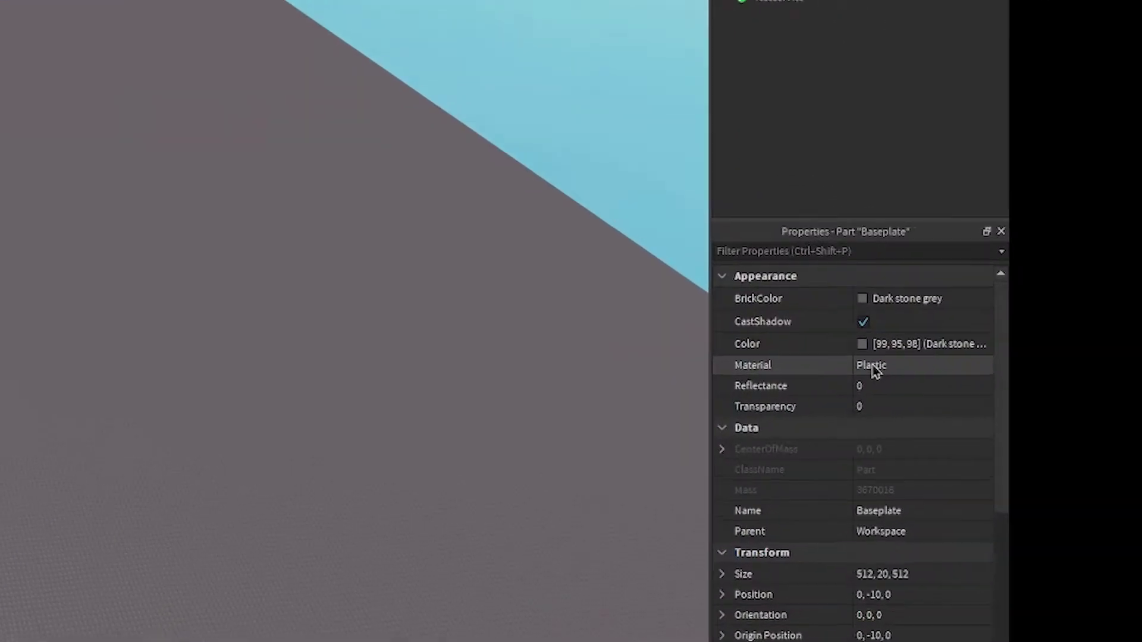
pyautogui.click(708, 321)
pyautogui.click(688, 334)
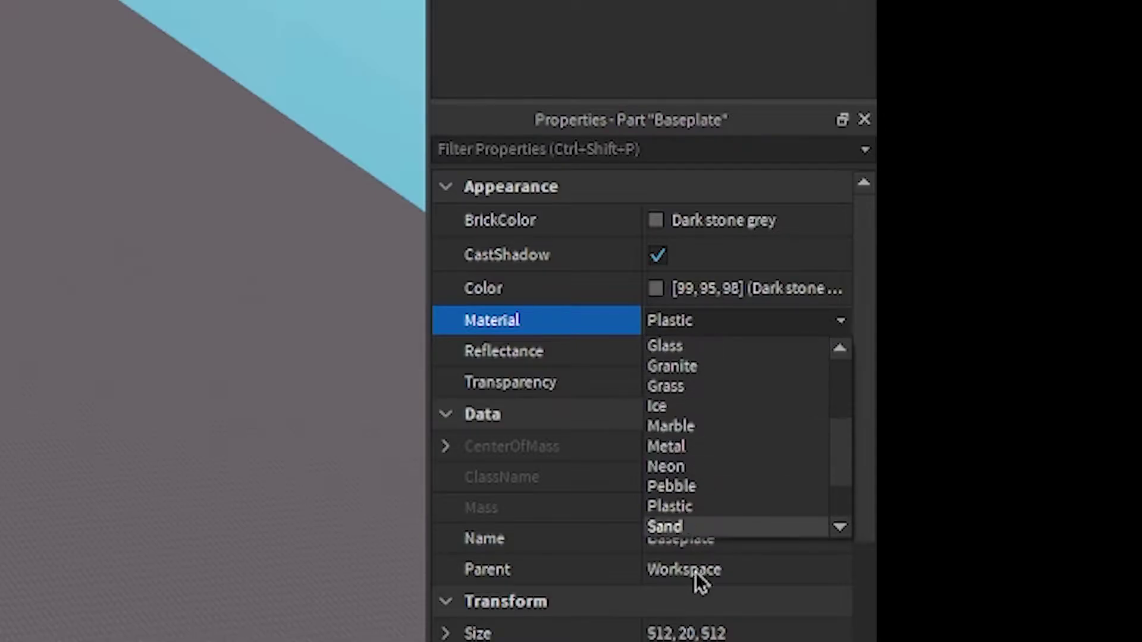
pyautogui.scroll(-2, 704, 489)
pyautogui.click(705, 487)
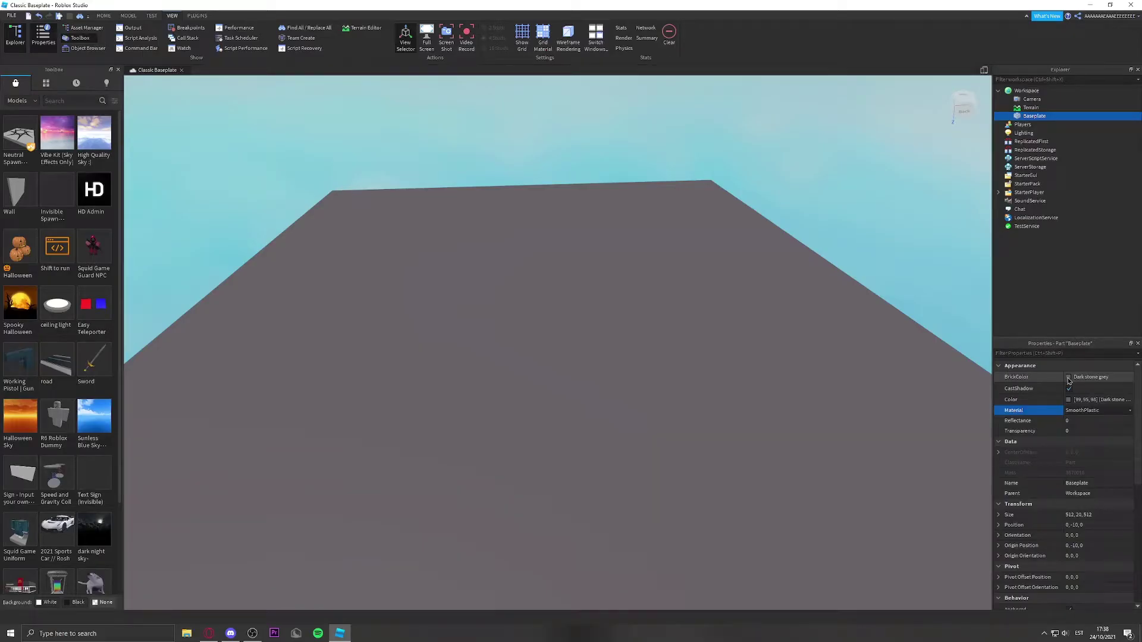
# Step: Color the Baseplate Lime green
pyautogui.click(127, 15)
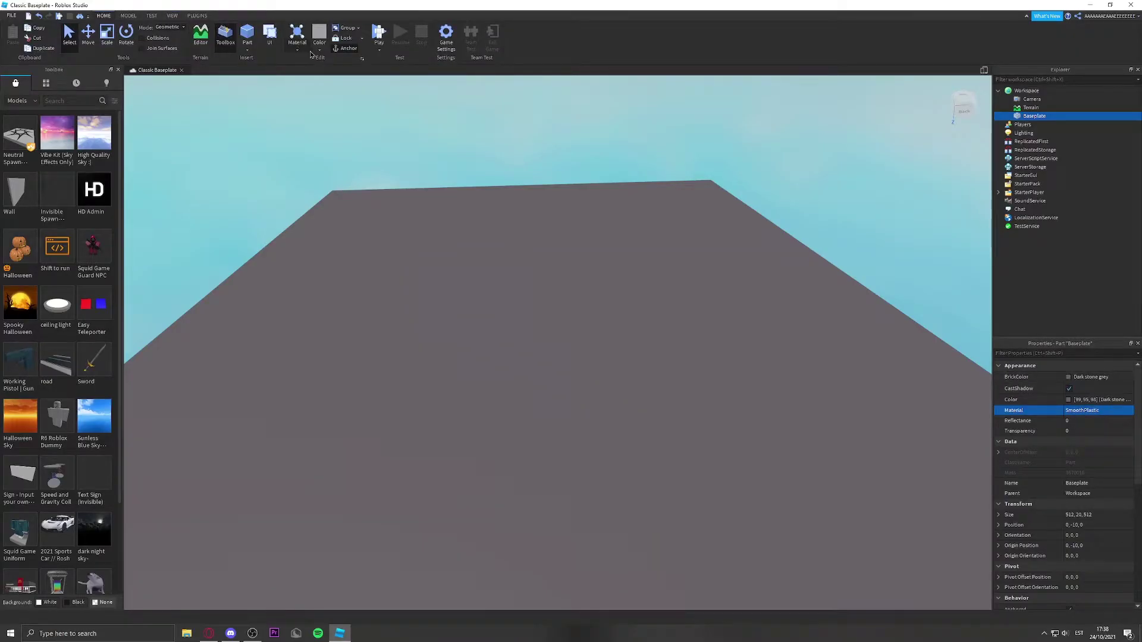
pyautogui.click(312, 42)
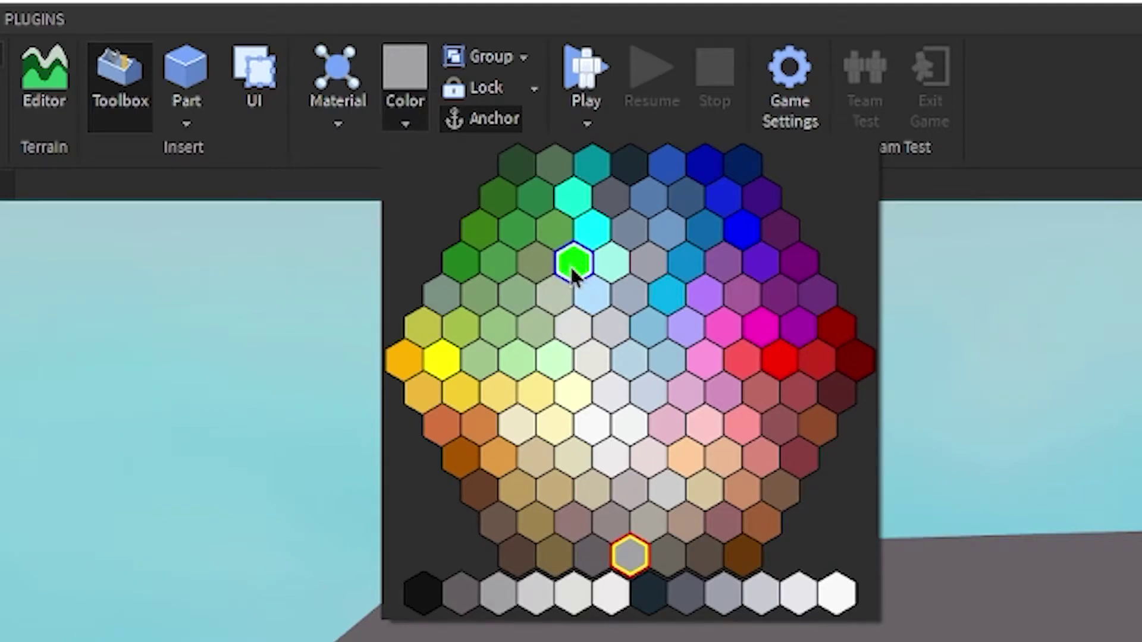
pyautogui.click(581, 269)
pyautogui.scroll(-3, 483, 331)
pyautogui.moveTo(483, 332); pyautogui.dragTo(515, 365, button='right')
pyautogui.moveTo(540, 296); pyautogui.dragTo(541, 296, button='right')
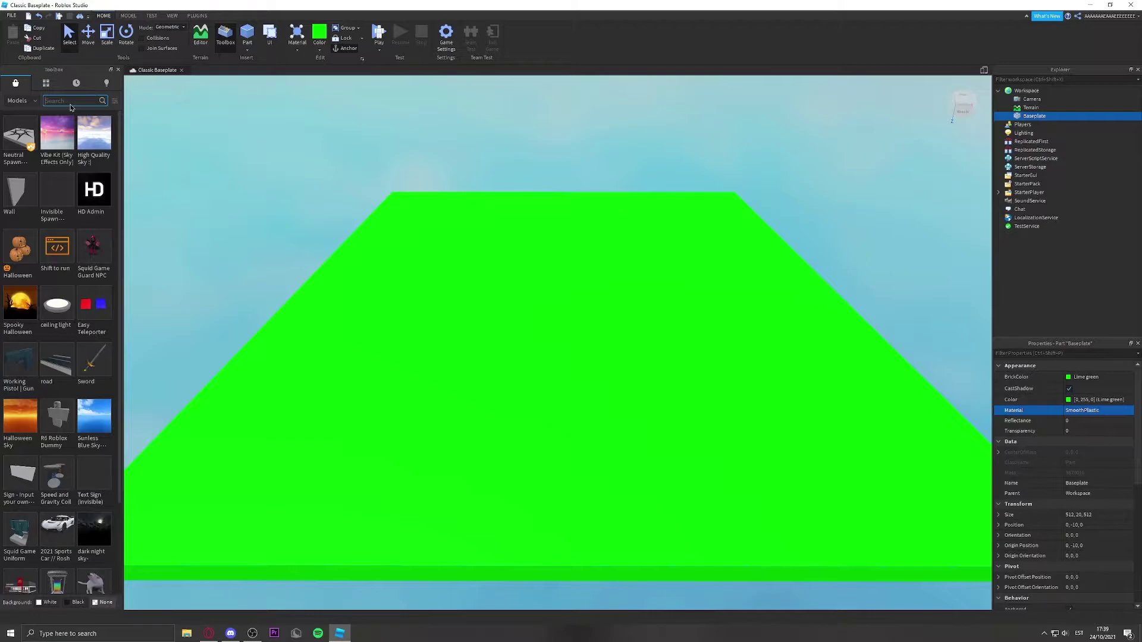
# Step: Search the toolbox models for "green screen" and insert the green screen sky box into the place
pyautogui.write('green screen')
pyautogui.press('Return')
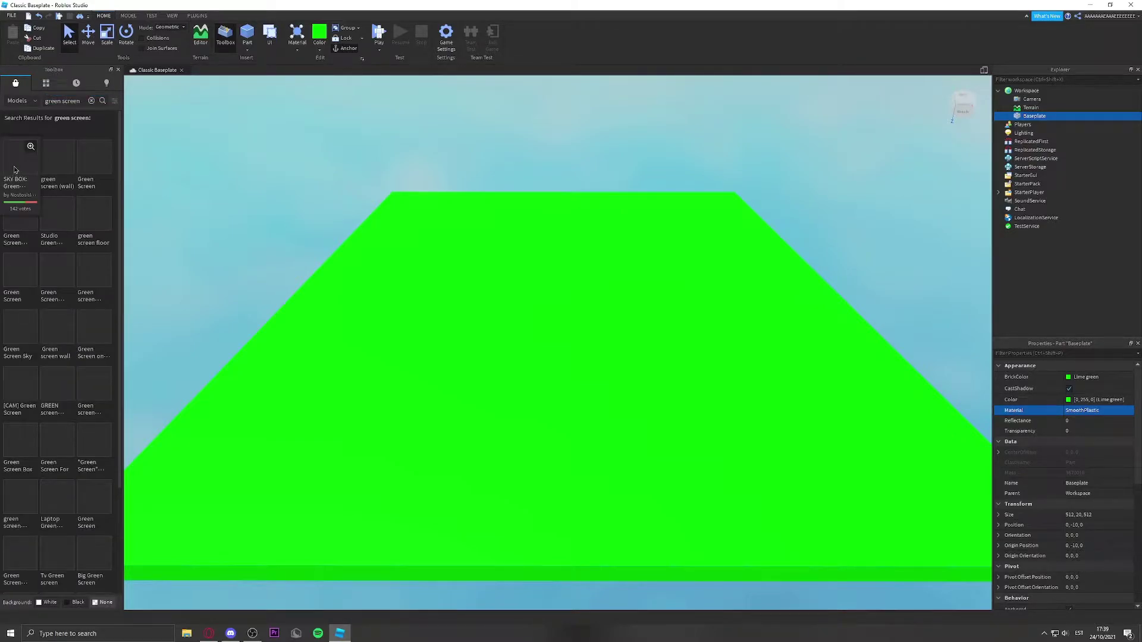
pyautogui.click(21, 167)
pyautogui.moveTo(620, 269); pyautogui.dragTo(621, 268, button='right')
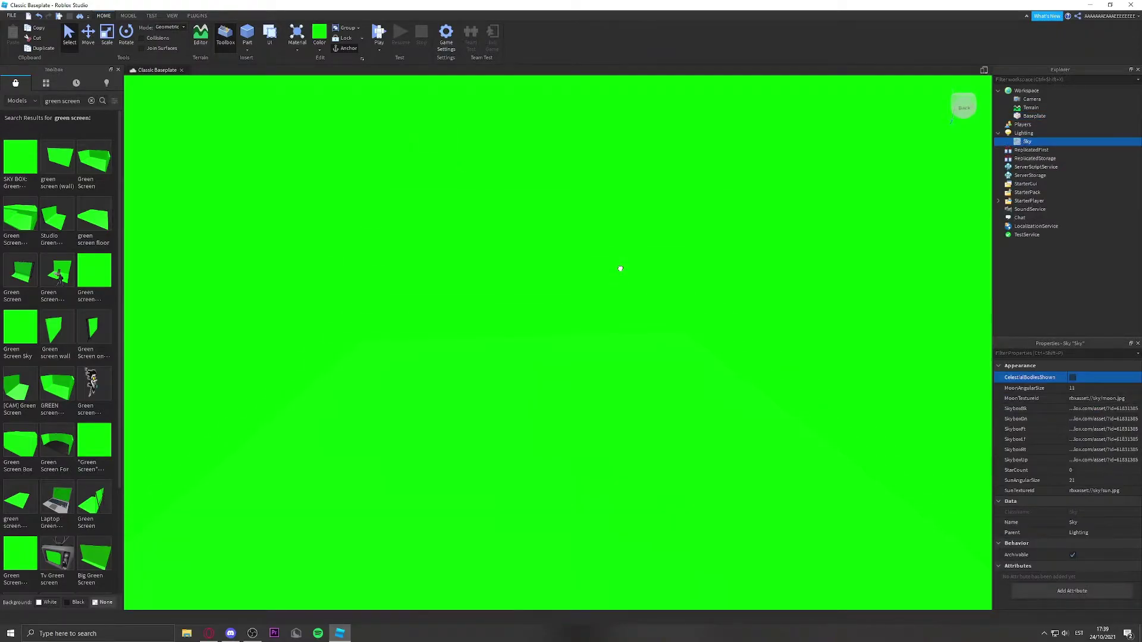
pyautogui.moveTo(412, 321); pyautogui.dragTo(584, 309, button='right')
pyautogui.click(417, 285)
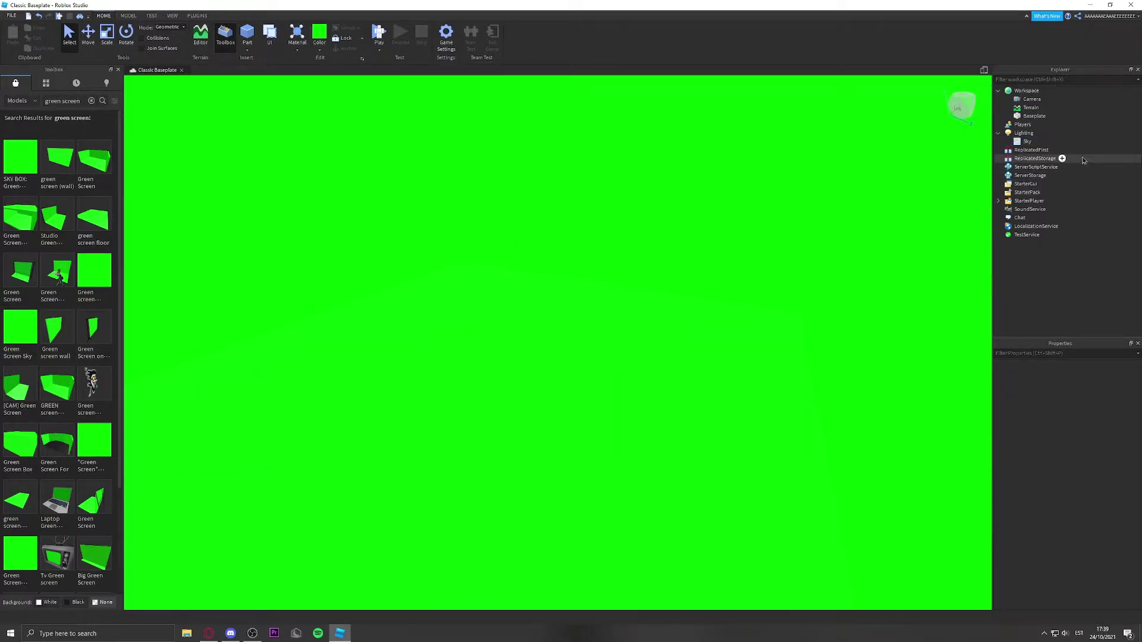
# Step: Set the Technology property of Lighting to Future
pyautogui.click(998, 134)
pyautogui.click(998, 91)
pyautogui.click(1023, 107)
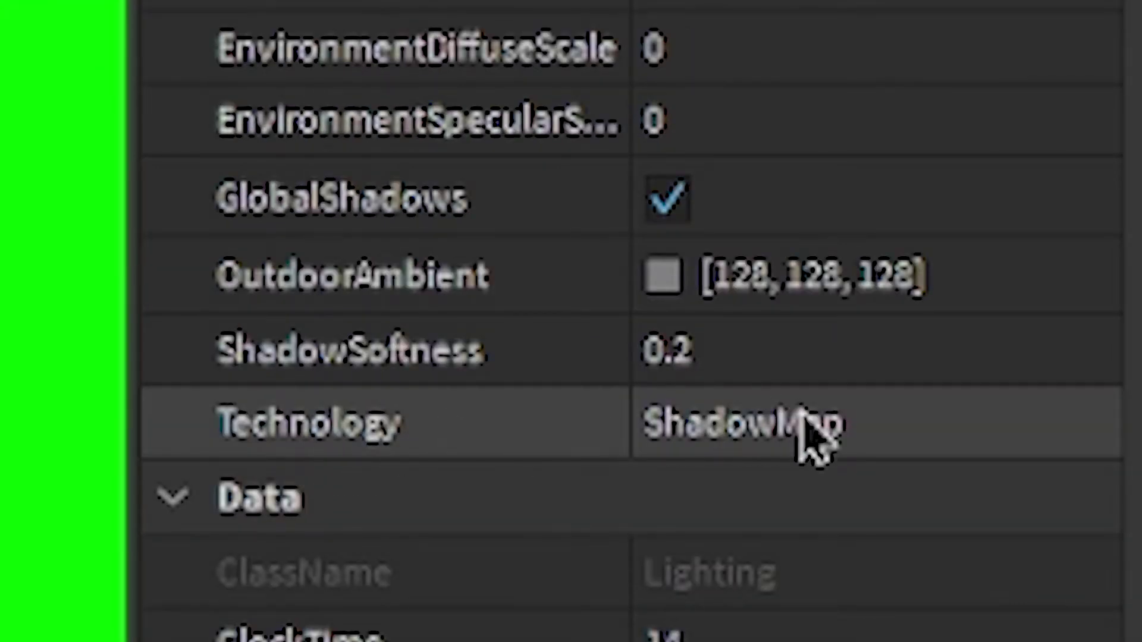
pyautogui.click(811, 434)
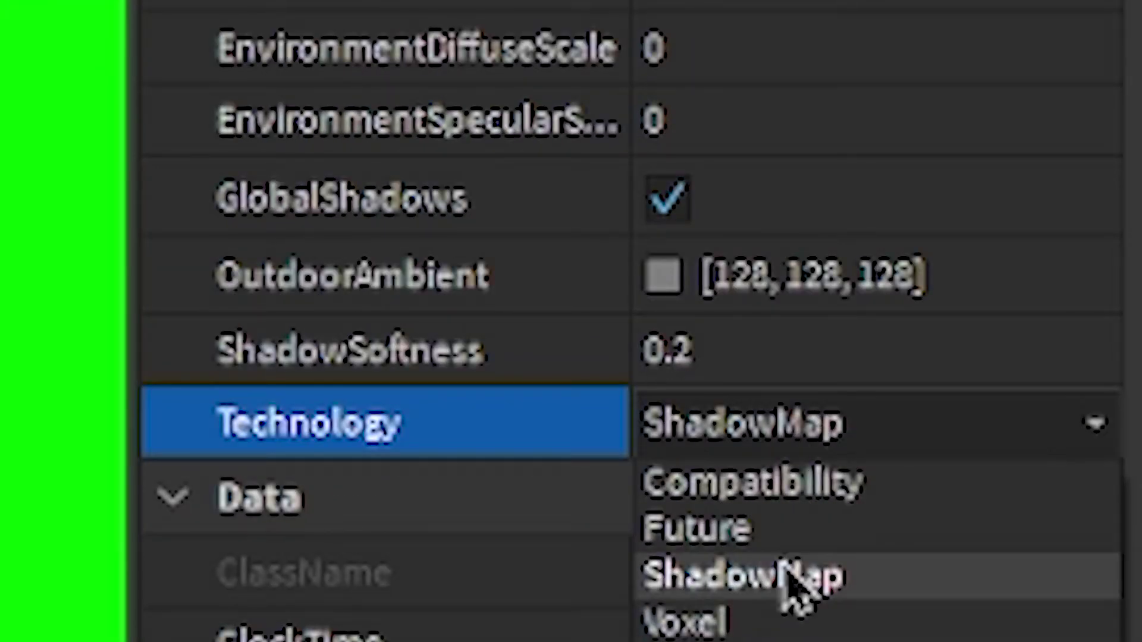
pyautogui.click(753, 533)
pyautogui.click(632, 225)
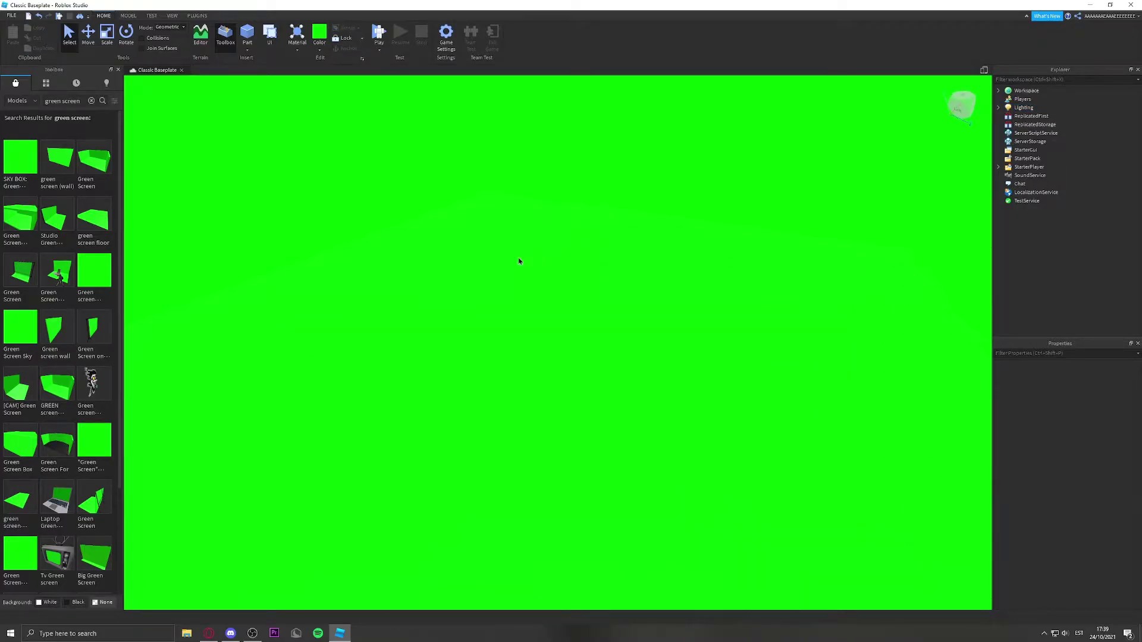
# Step: Publish the place to Roblox as a new game named "fassafdvsdvgfdvde" and close the publishing dialog
pyautogui.click(14, 19)
pyautogui.click(37, 116)
pyautogui.moveTo(581, 208); pyautogui.dragTo(527, 210)
pyautogui.write('fassafdvsdvgfdvde')
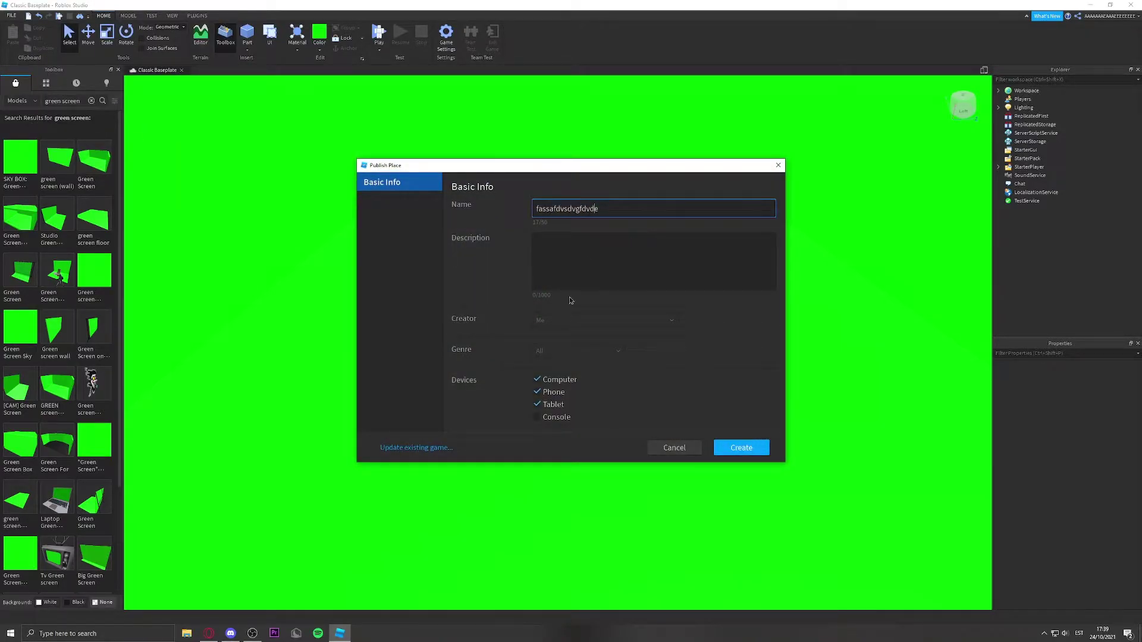
pyautogui.click(738, 449)
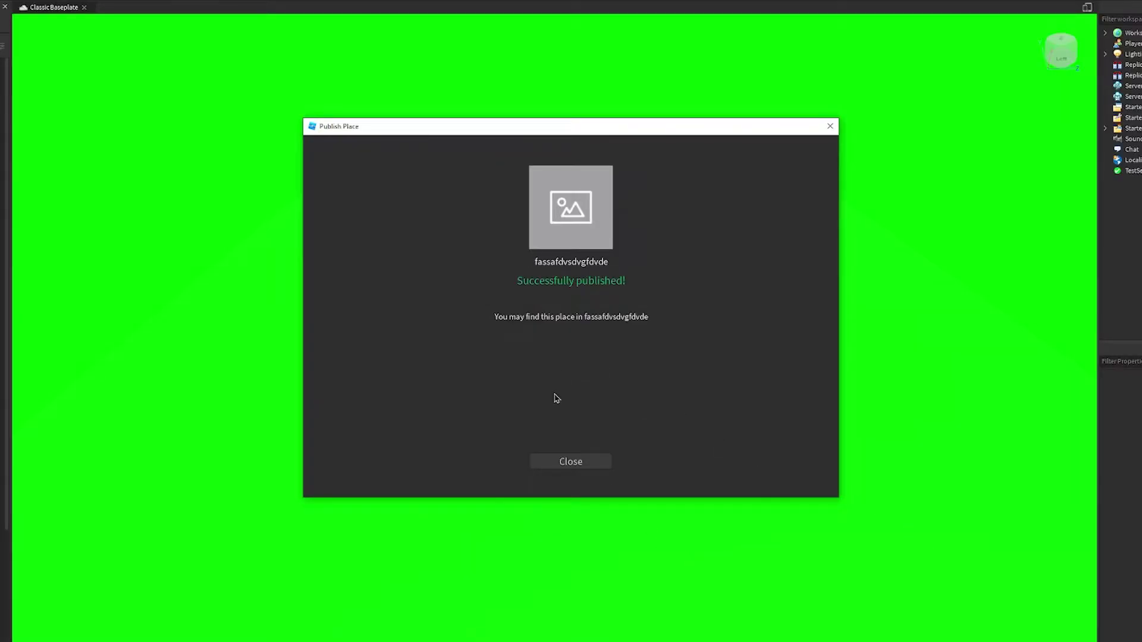
pyautogui.click(586, 467)
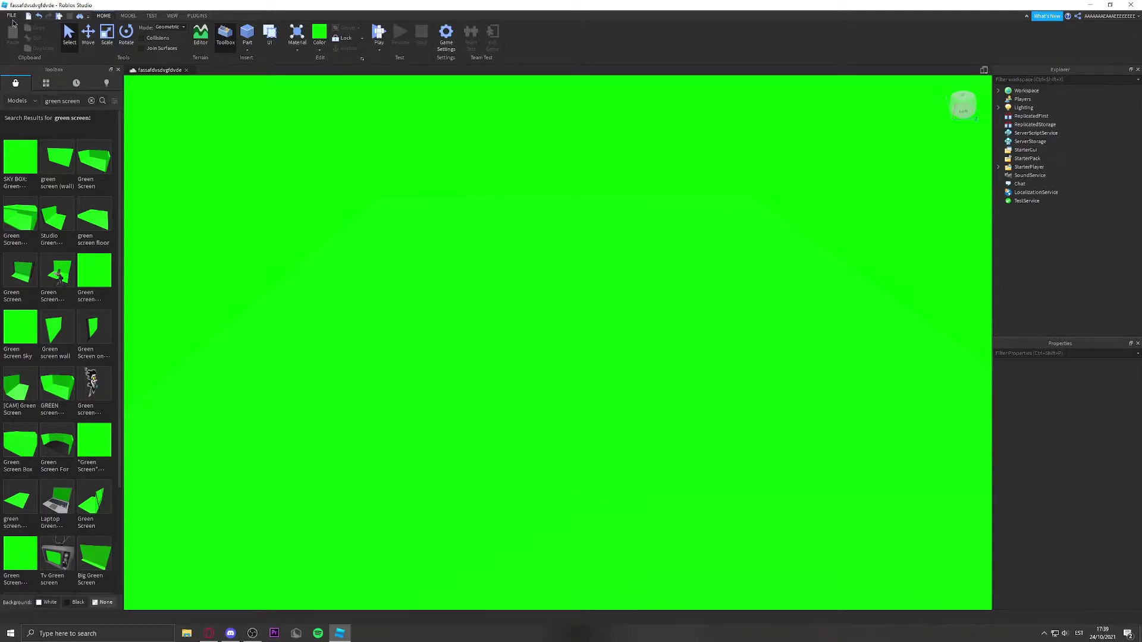
# Step: Spawn an R15 character with the Load Character plugin by entering the avatar's username, and close the plugin window
pyautogui.click(197, 15)
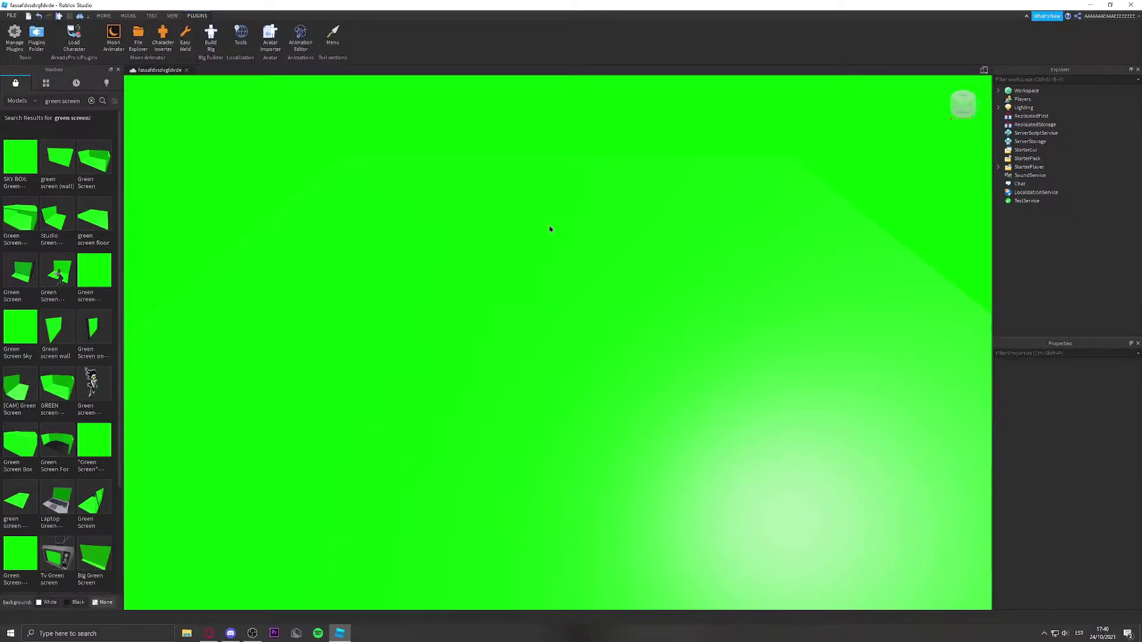
pyautogui.moveTo(487, 259); pyautogui.dragTo(492, 286, button='right')
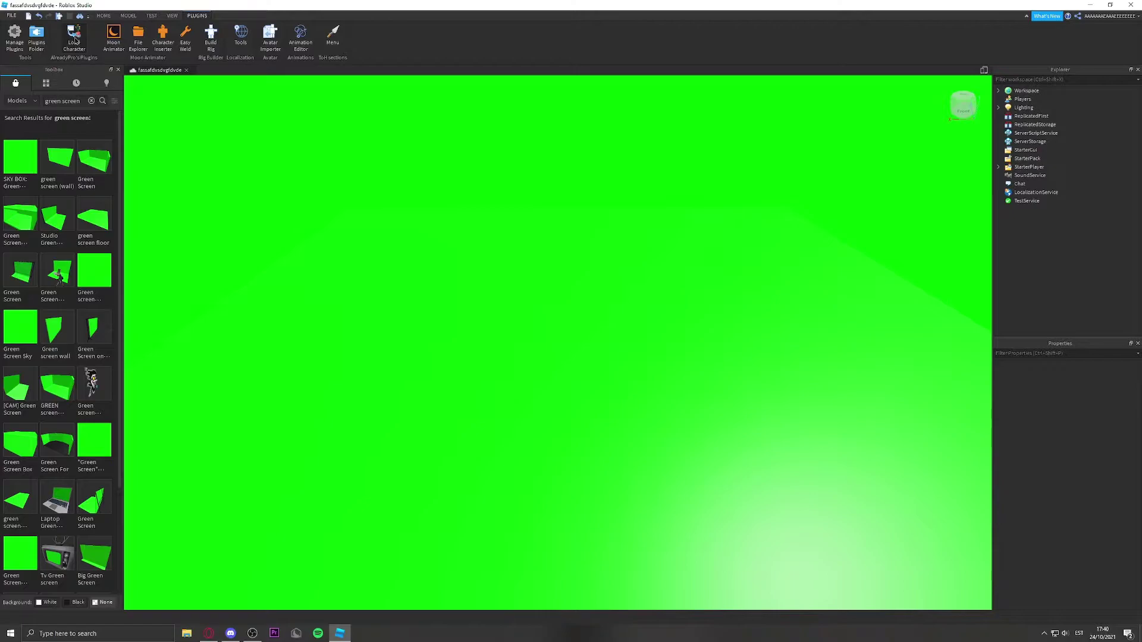
pyautogui.click(75, 39)
pyautogui.doubleClick(382, 377)
pyautogui.write('t1monic')
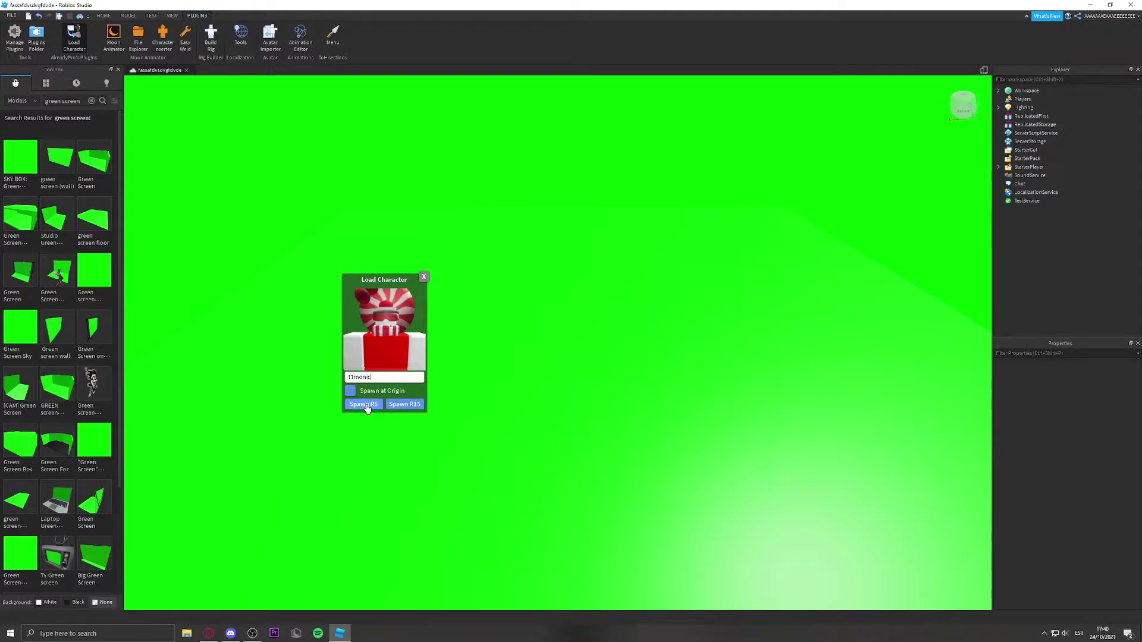
pyautogui.click(407, 404)
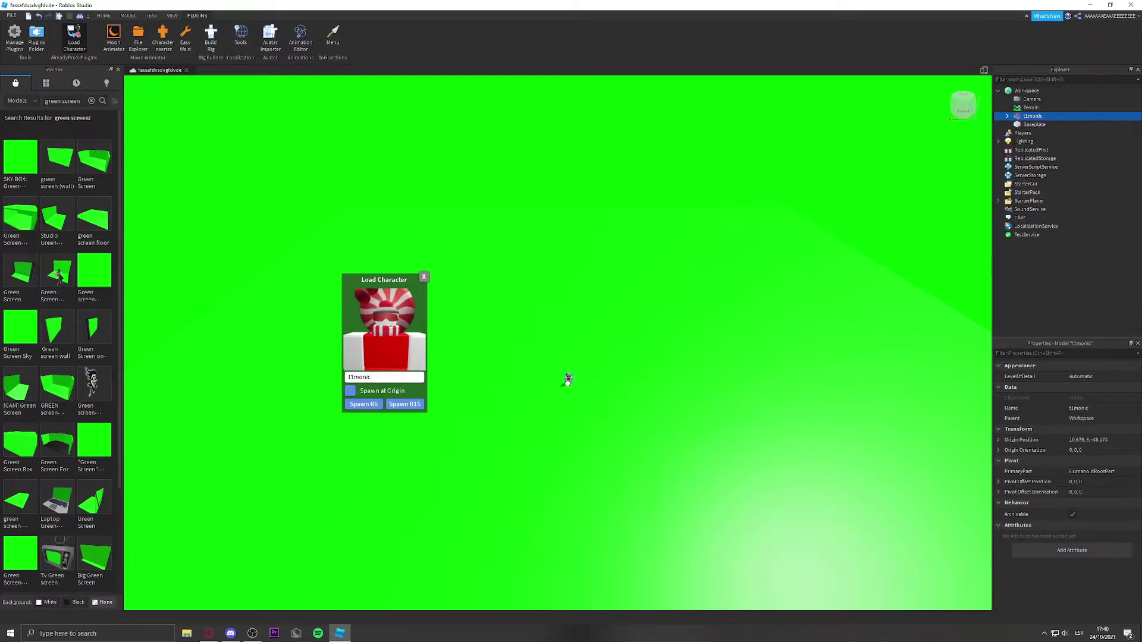
pyautogui.click(424, 277)
# Step: Clear the spawned character model's Name property so it is blank, and deselect the model
pyautogui.scroll(-5, 503, 295)
pyautogui.scroll(5, 557, 332)
pyautogui.scroll(-1, 557, 332)
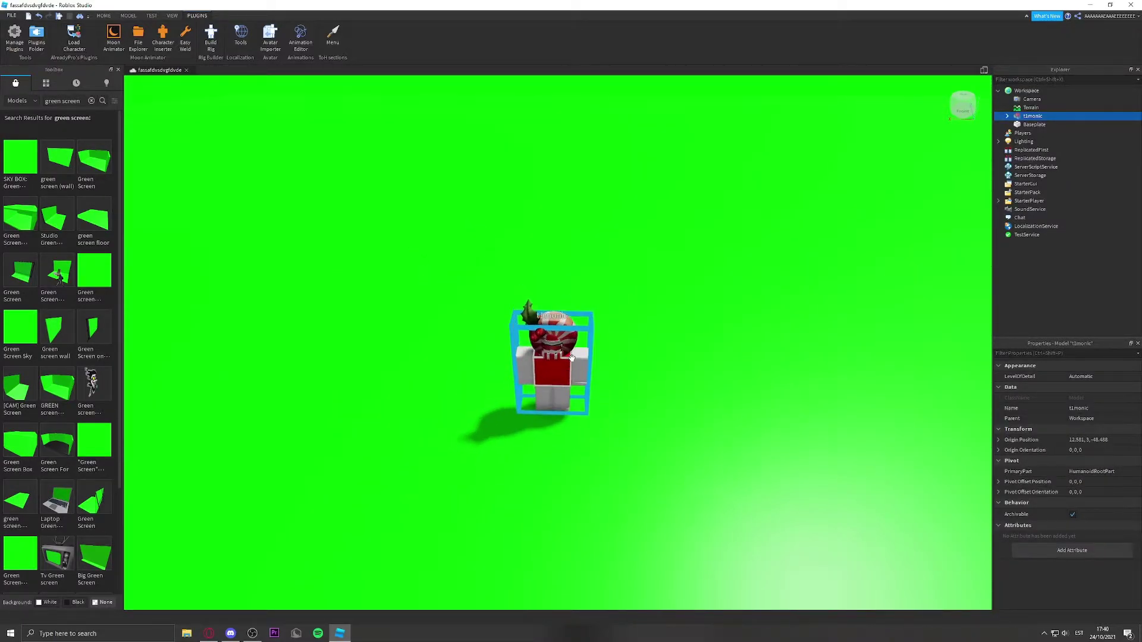
pyautogui.click(104, 15)
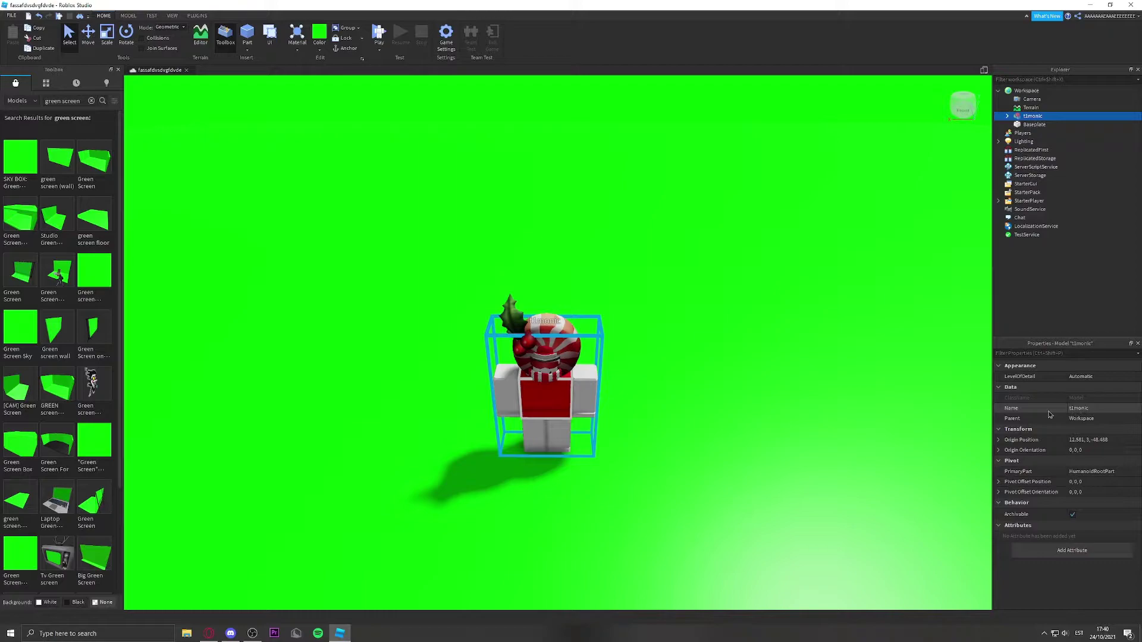
pyautogui.click(1086, 410)
pyautogui.press('BackSpace')
pyautogui.press('Return')
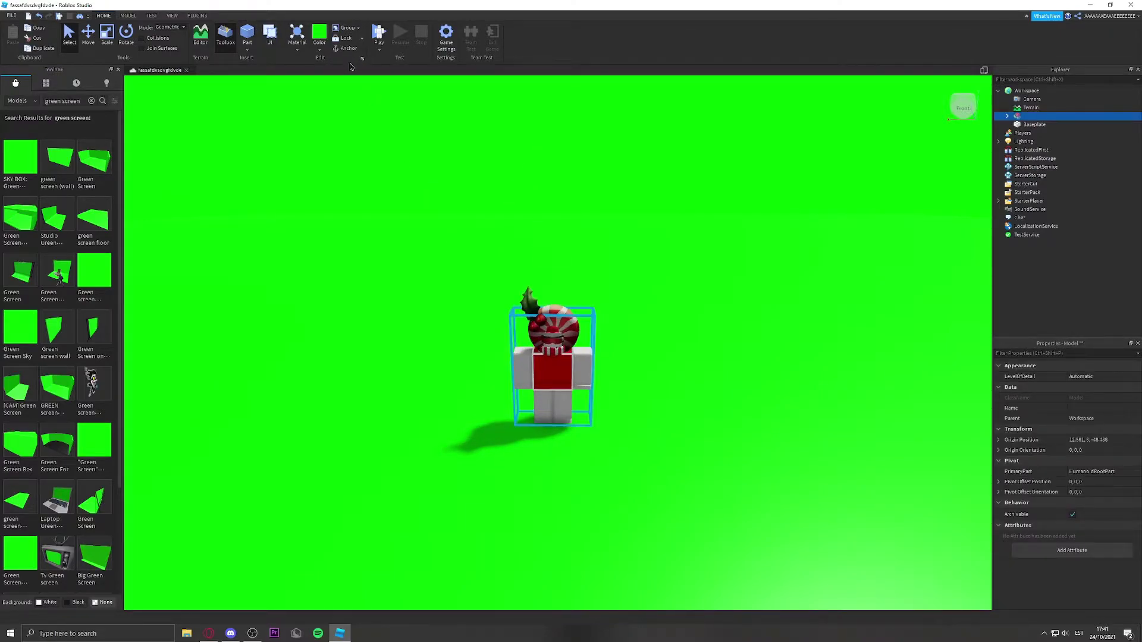
pyautogui.click(555, 122)
# Step: Open the Moon Animator plugin and move its window clear of the character
pyautogui.click(197, 16)
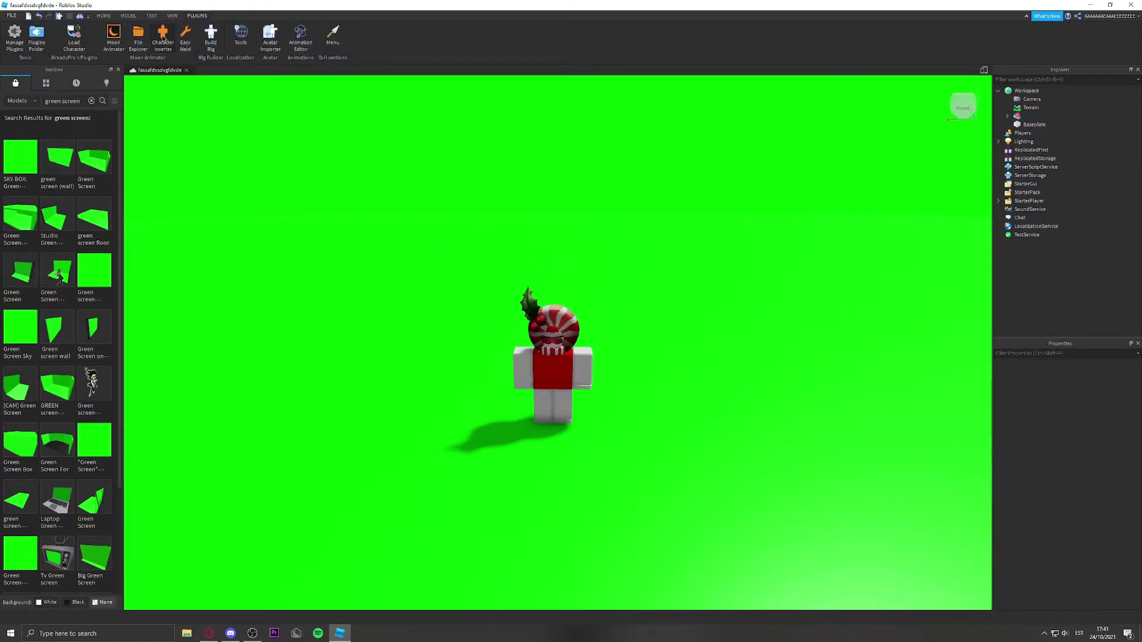
pyautogui.click(113, 35)
pyautogui.moveTo(470, 285); pyautogui.dragTo(749, 488)
# Step: Create a new Moon Animator animation of type Animation named "eaddbcbfdddfsgv"
pyautogui.click(722, 497)
pyautogui.click(690, 496)
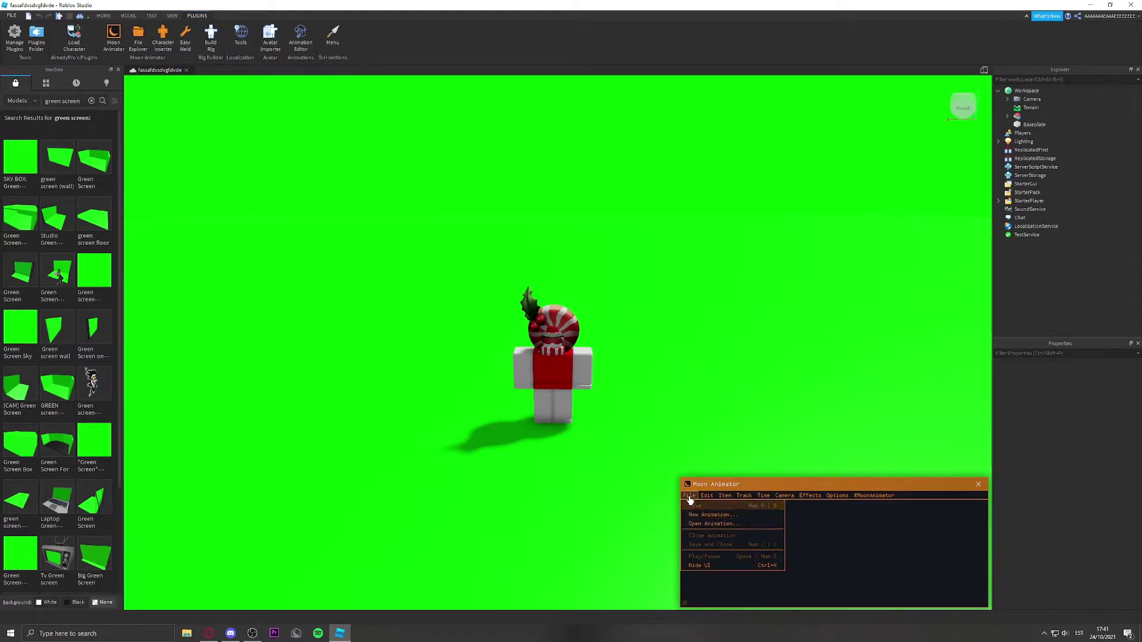
pyautogui.click(697, 517)
pyautogui.click(670, 529)
pyautogui.write('eaddbcb')
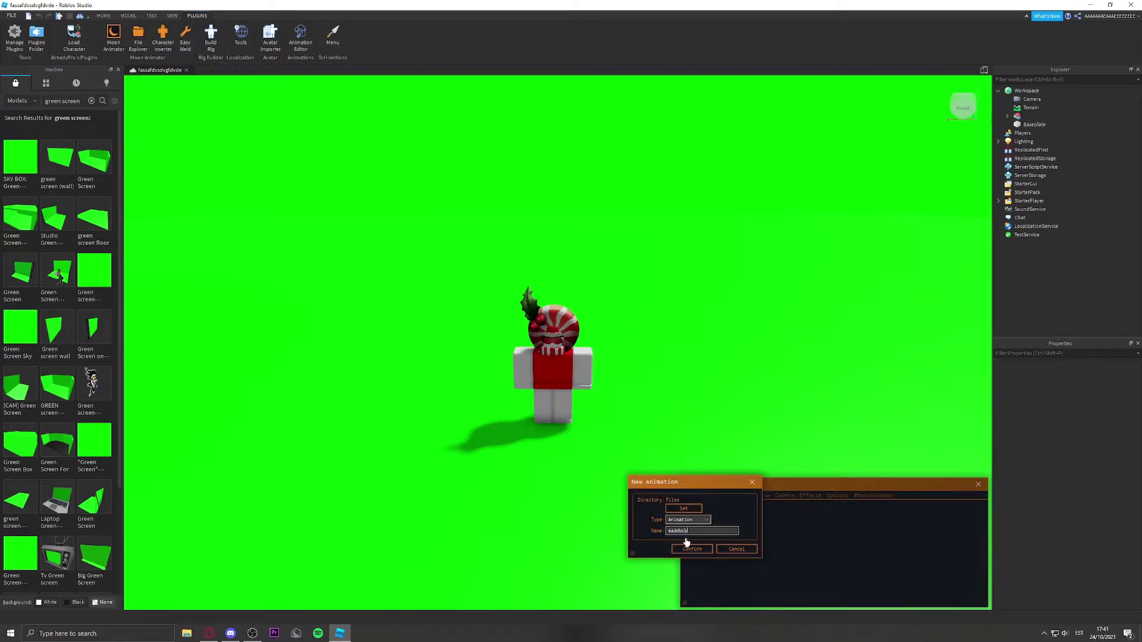
pyautogui.write('fdddfsgv')
pyautogui.click(700, 550)
# Step: Add the character rig to the animation as an item with its Rig and CFrame properties
pyautogui.click(688, 507)
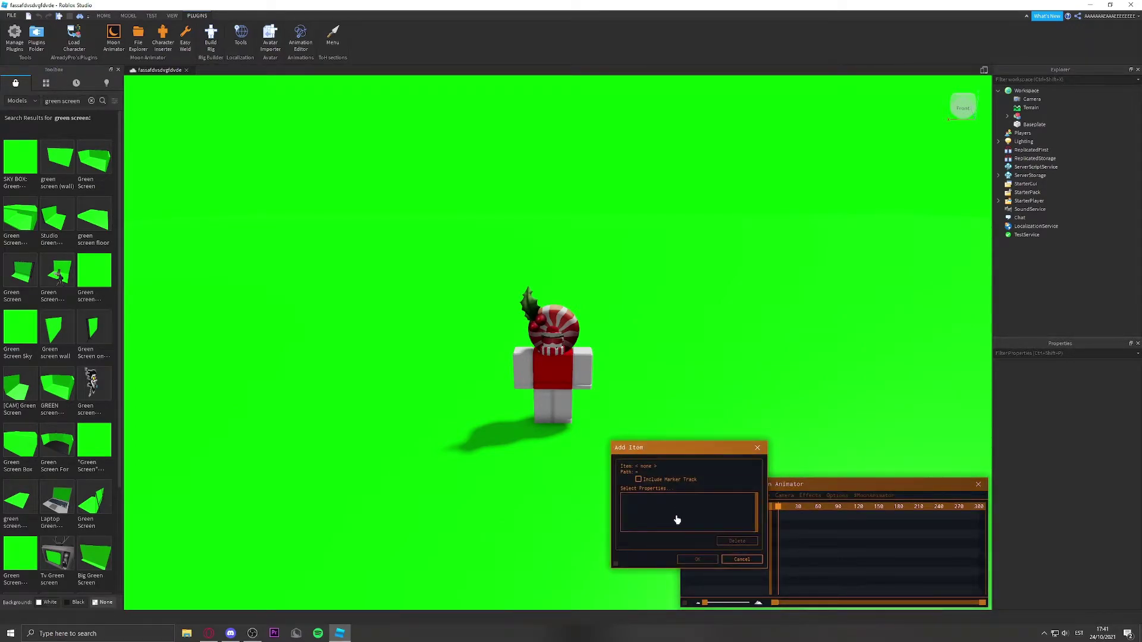
pyautogui.click(527, 287)
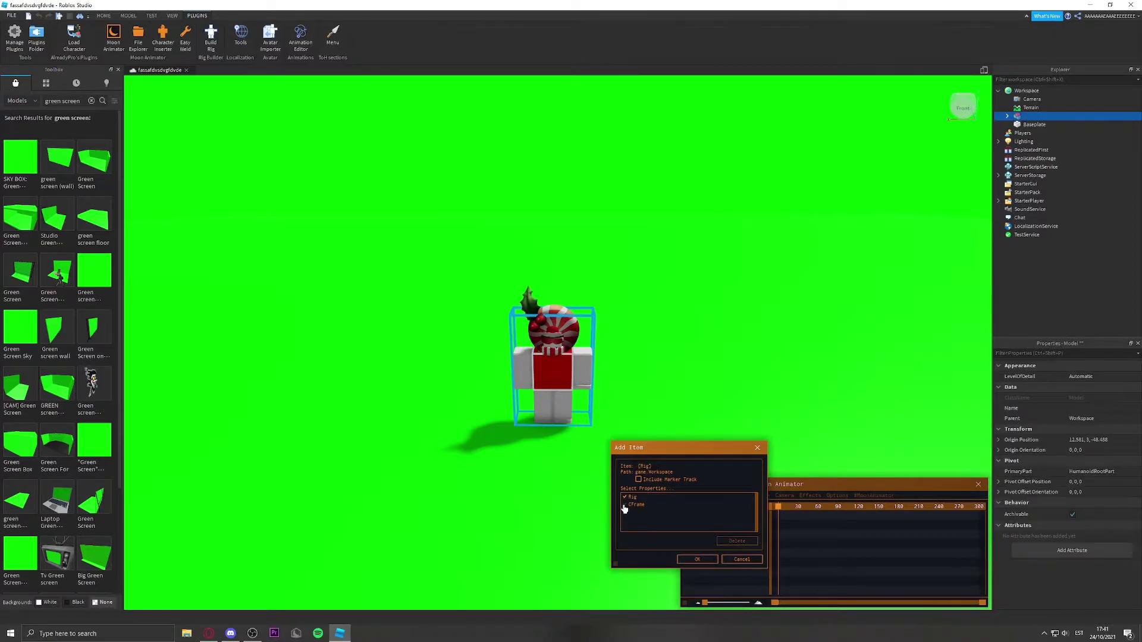
pyautogui.click(695, 560)
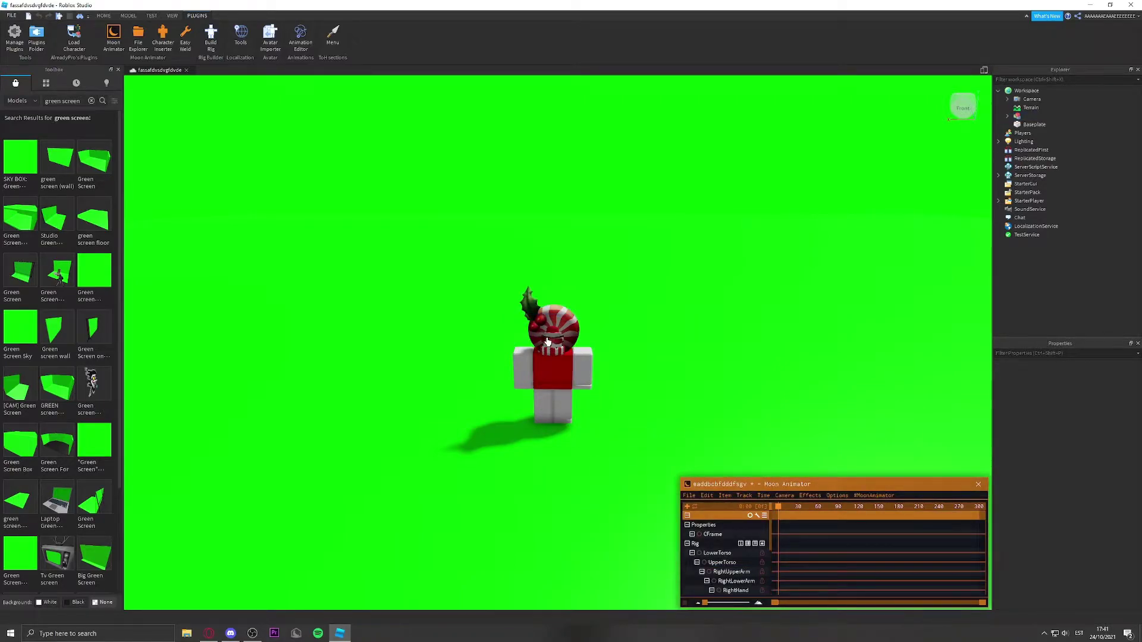
pyautogui.scroll(3, 494, 288)
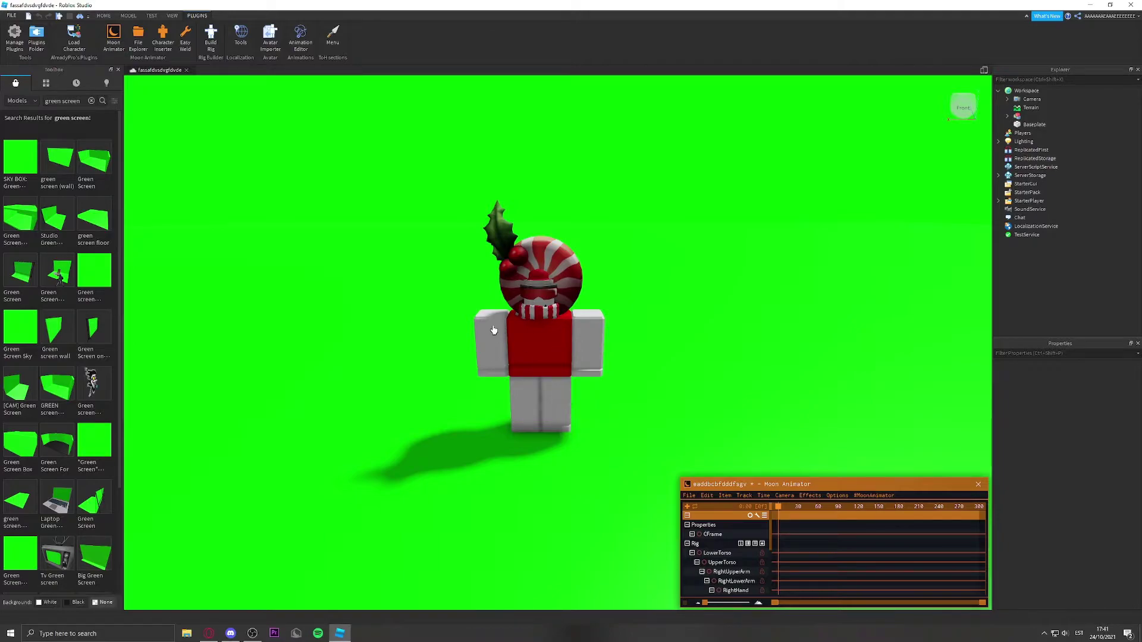
# Step: Try the position and rotation handles and the handle space on the character's right upper arm
pyautogui.click(486, 320)
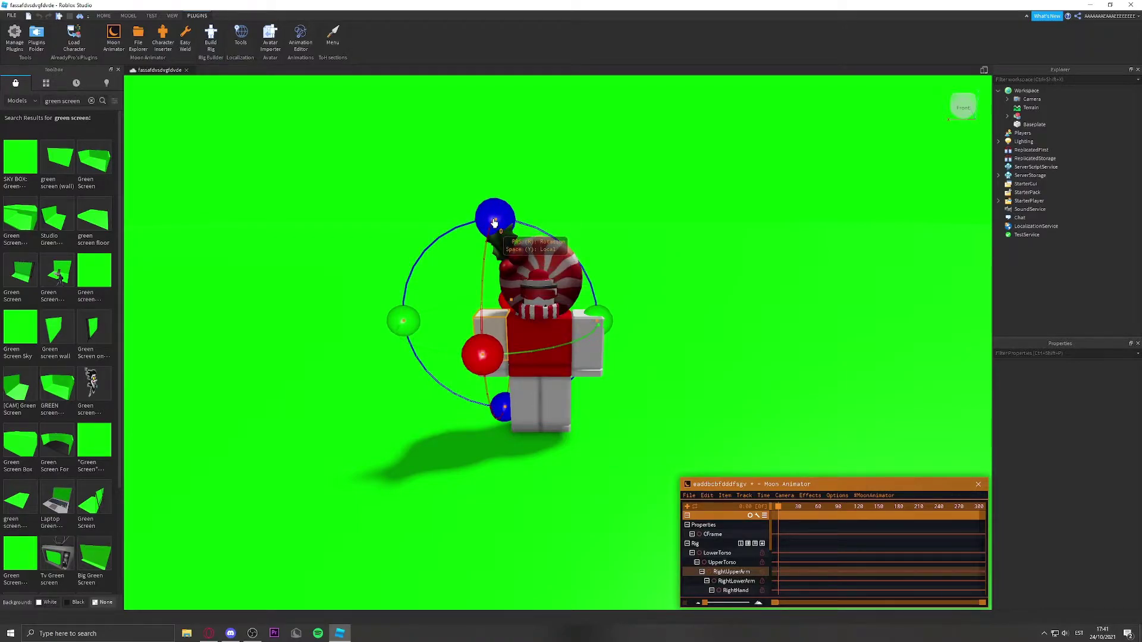
pyautogui.press('r')
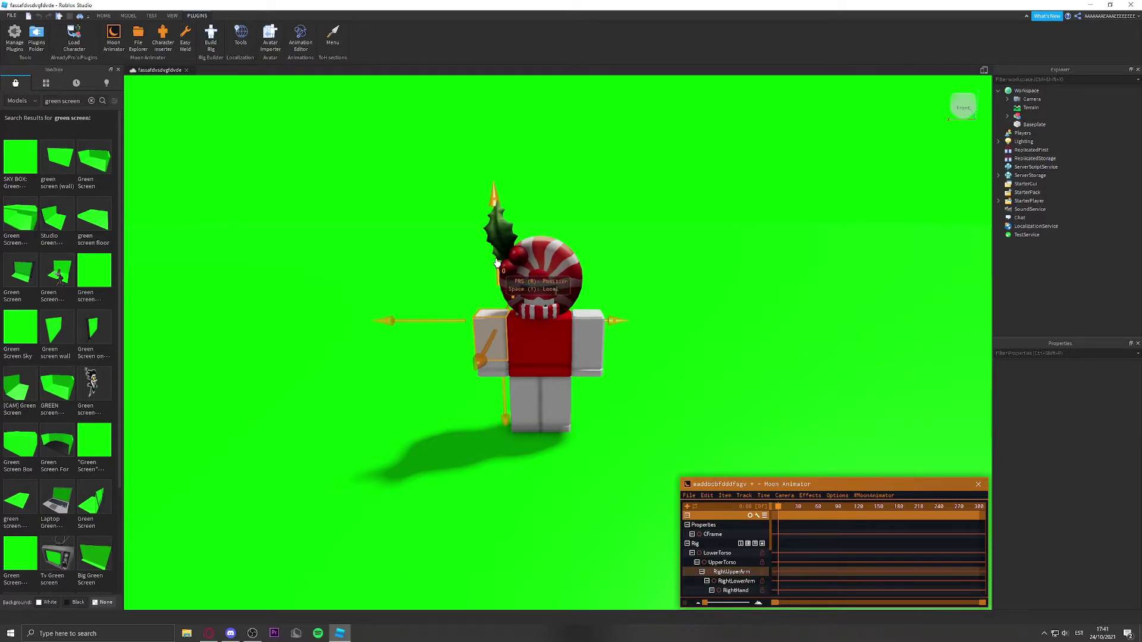
pyautogui.press('r')
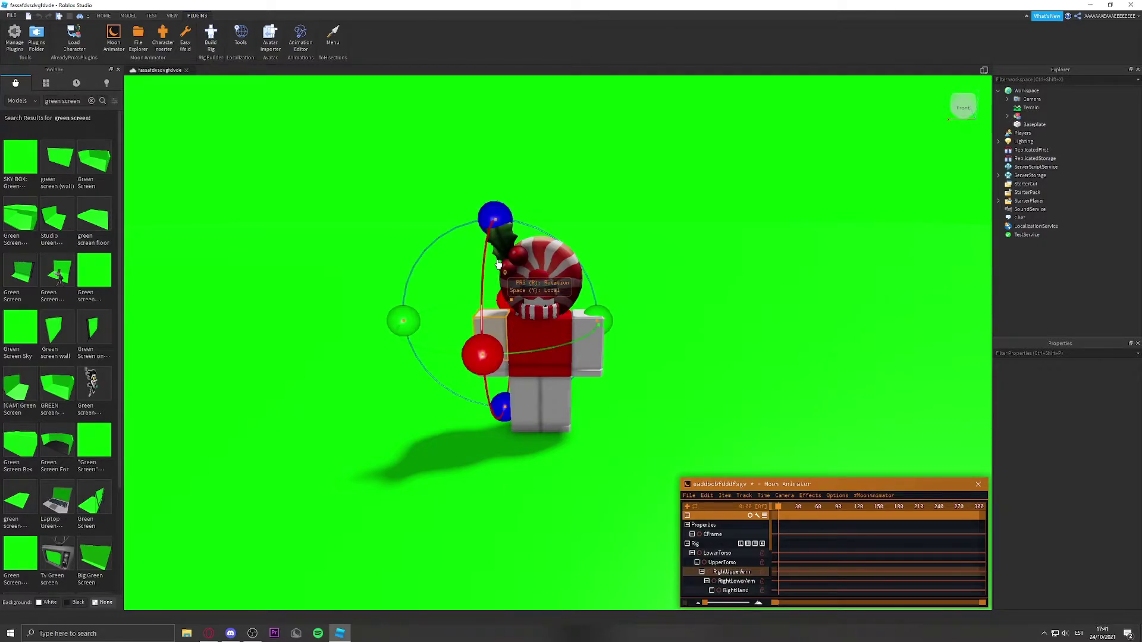
pyautogui.moveTo(499, 264); pyautogui.dragTo(455, 393)
pyautogui.press('y')
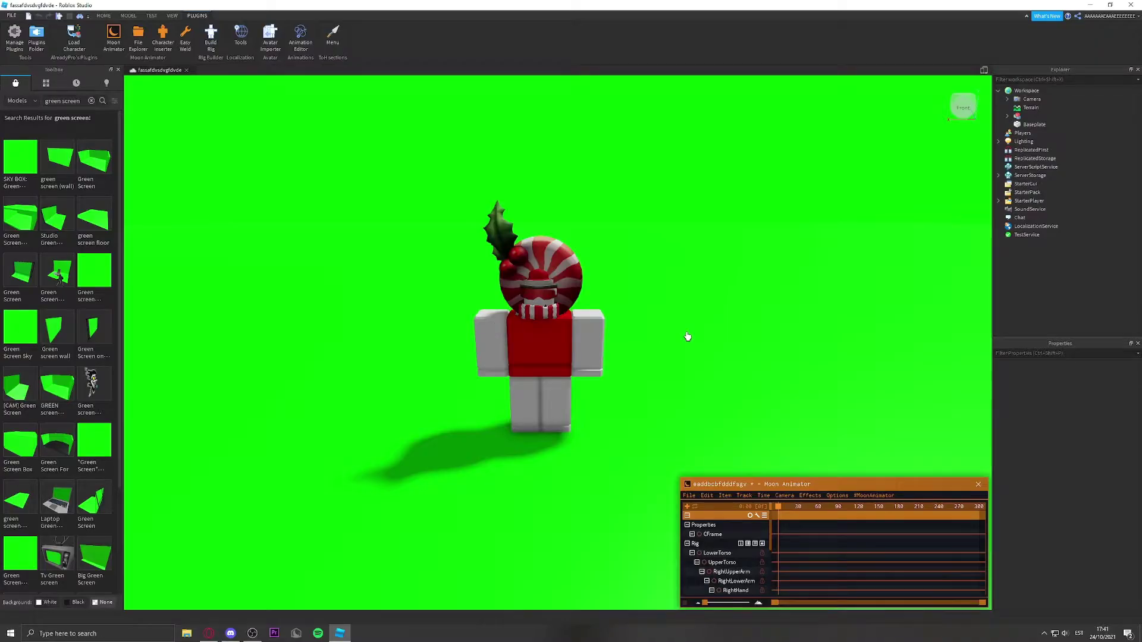
# Step: Rotate the character's left and right upper arms slightly outward, away from the torso
pyautogui.click(521, 226)
pyautogui.moveTo(521, 226); pyautogui.dragTo(582, 211)
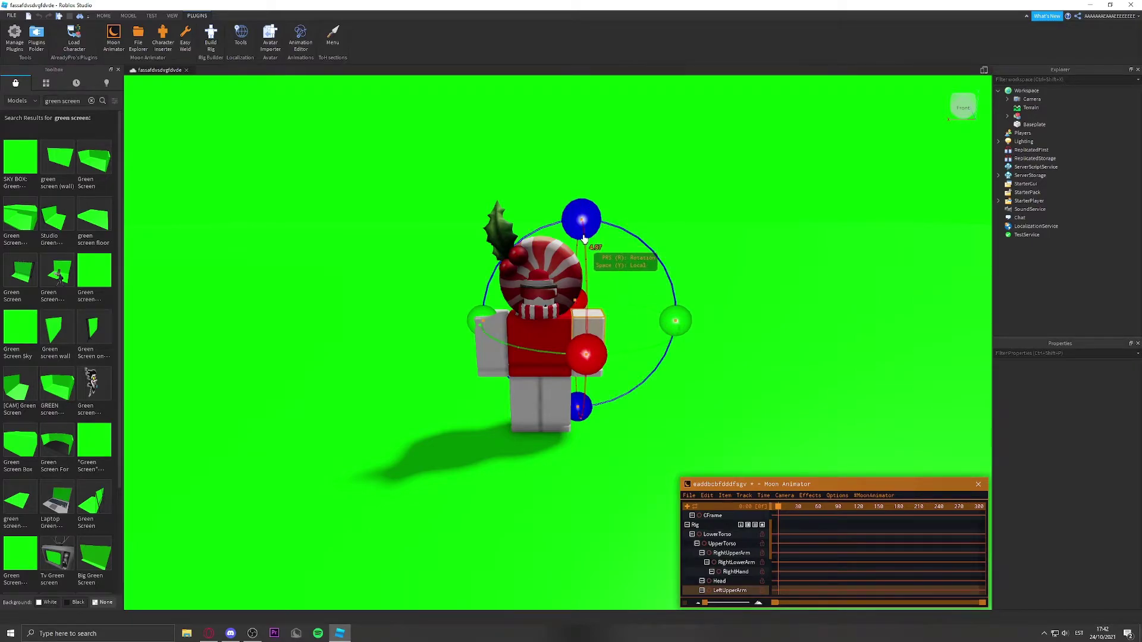
pyautogui.scroll(5, 619, 295)
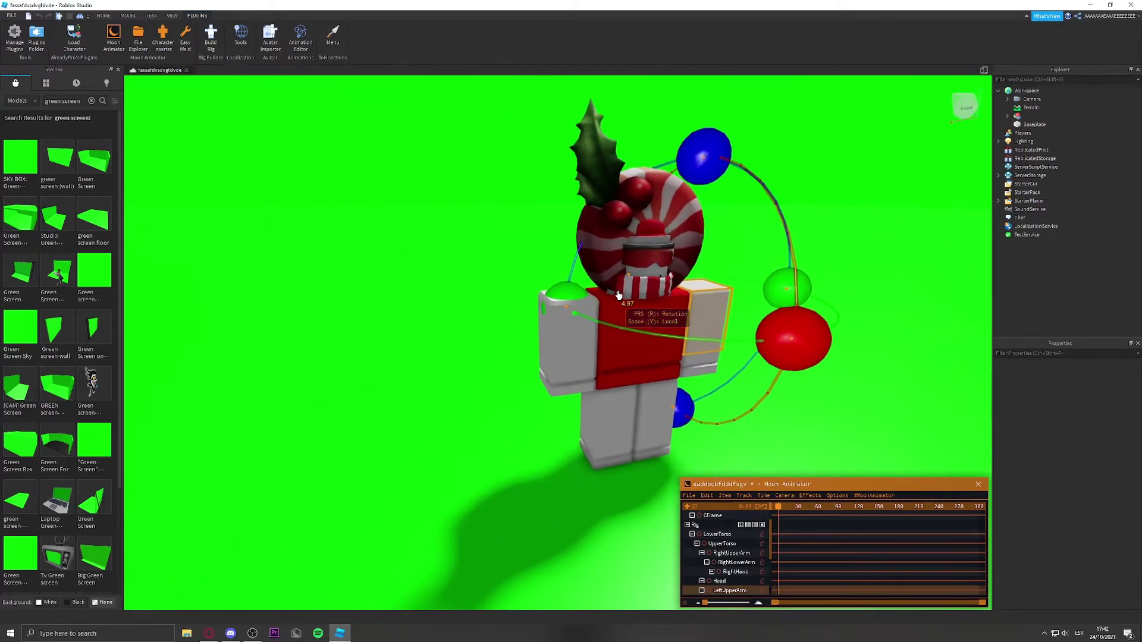
pyautogui.moveTo(618, 296); pyautogui.dragTo(619, 297, button='right')
pyautogui.scroll(-3, 688, 243)
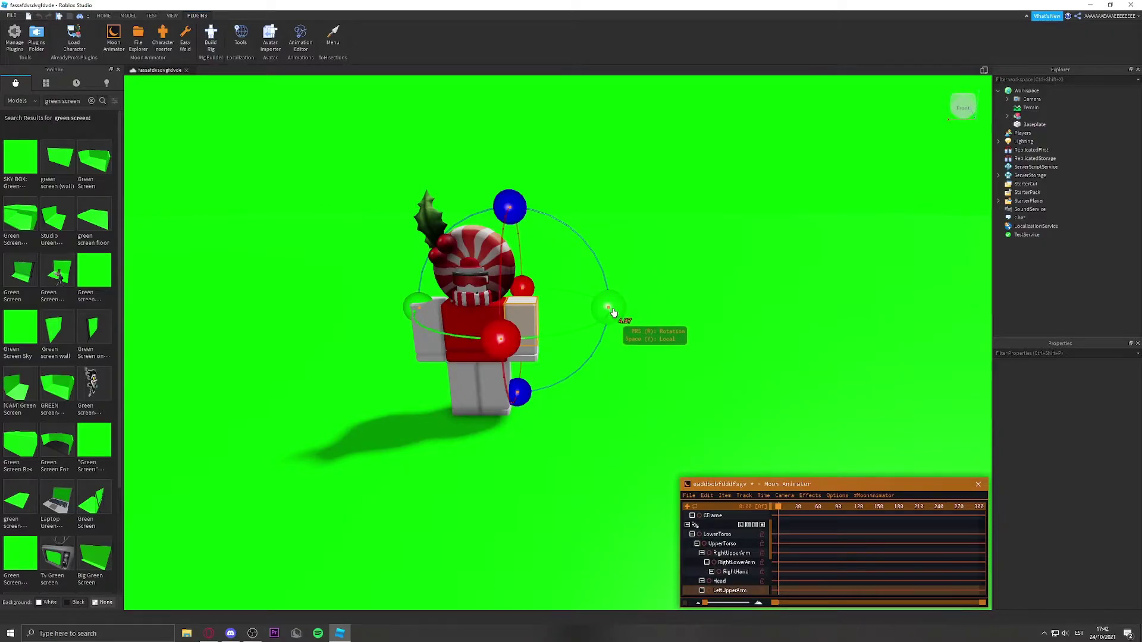
pyautogui.moveTo(610, 310); pyautogui.dragTo(613, 307)
pyautogui.moveTo(510, 208); pyautogui.dragTo(447, 214)
pyautogui.click(420, 327)
# Step: Rotate the character's legs slightly outward so they stand apart, and deselect the rig parts
pyautogui.click(465, 381)
pyautogui.moveTo(454, 262); pyautogui.dragTo(490, 289)
pyautogui.click(489, 371)
pyautogui.click(559, 289)
pyautogui.moveTo(568, 287)
pyautogui.mouseDown(button='right')
pyautogui.moveTo(550, 277)
pyautogui.moveTo(561, 288)
pyautogui.mouseUp(button='right')
pyautogui.scroll(4, 550, 278)
pyautogui.scroll(-3, 559, 276)
pyautogui.scroll(3, 561, 288)
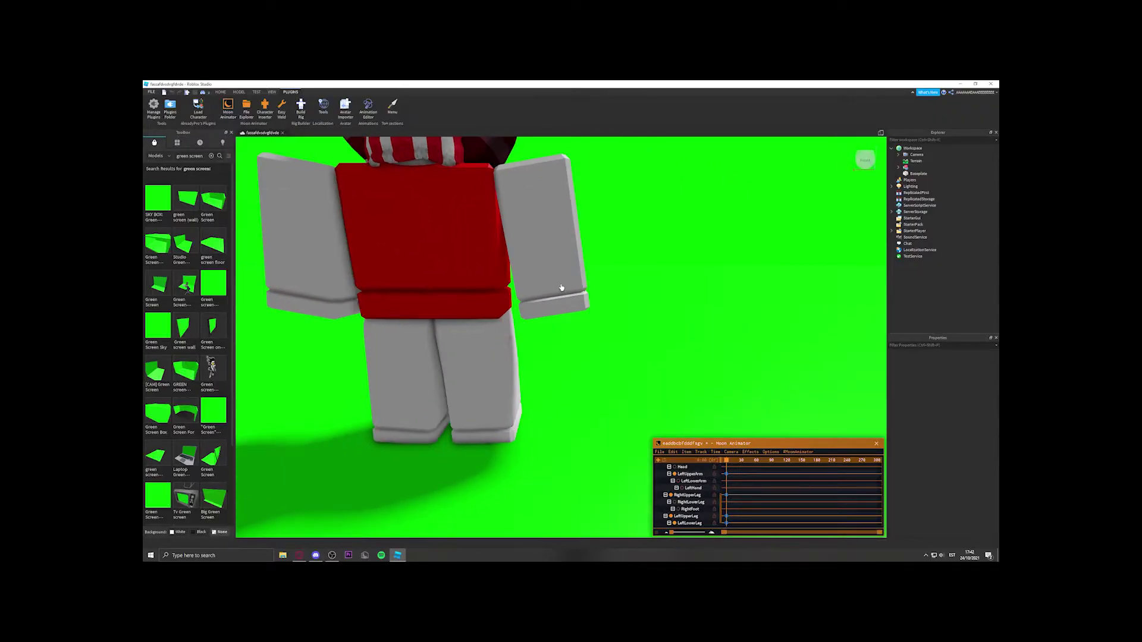
pyautogui.scroll(-4, 561, 288)
pyautogui.click(533, 367)
pyautogui.moveTo(533, 369); pyautogui.dragTo(535, 302)
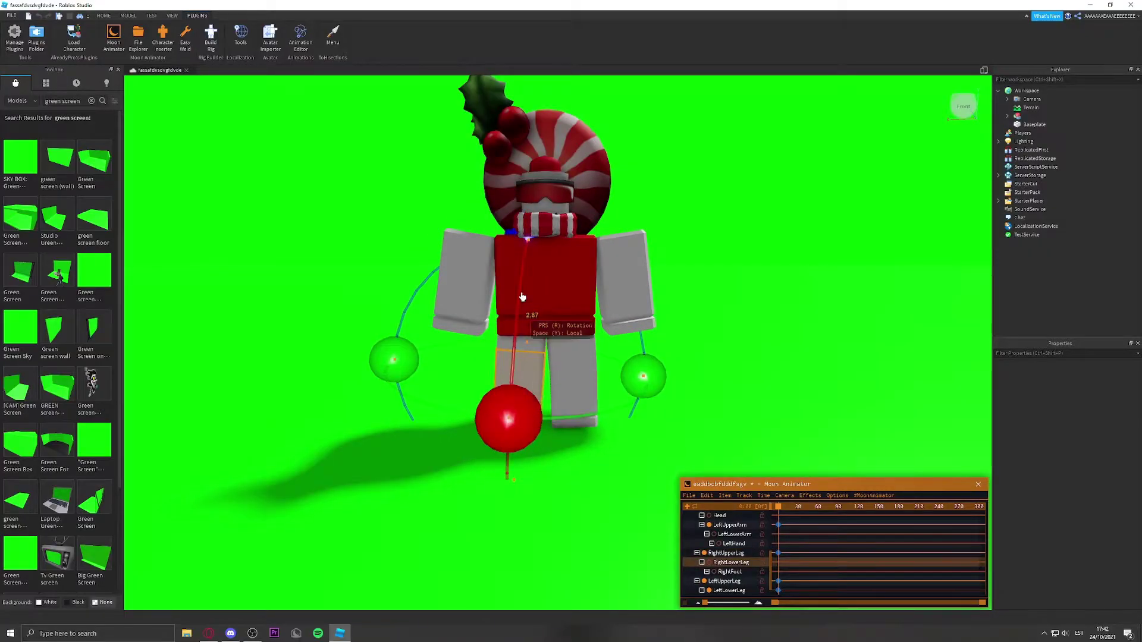
pyautogui.click(711, 290)
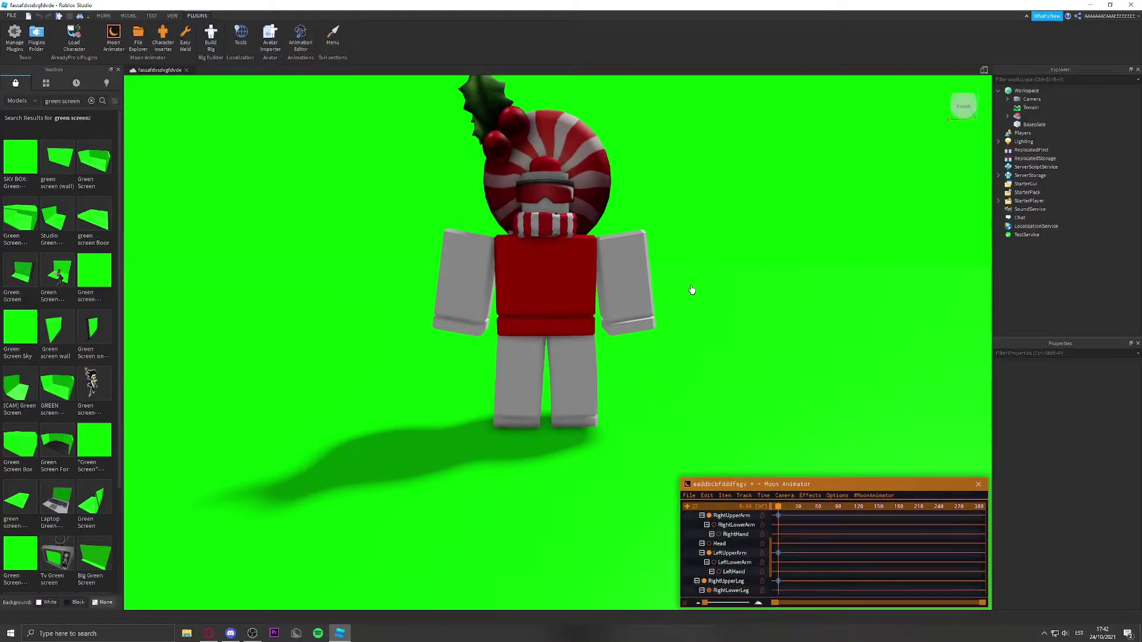
# Step: Rotate the character's right lower arm to bend it slightly at the elbow
pyautogui.click(468, 221)
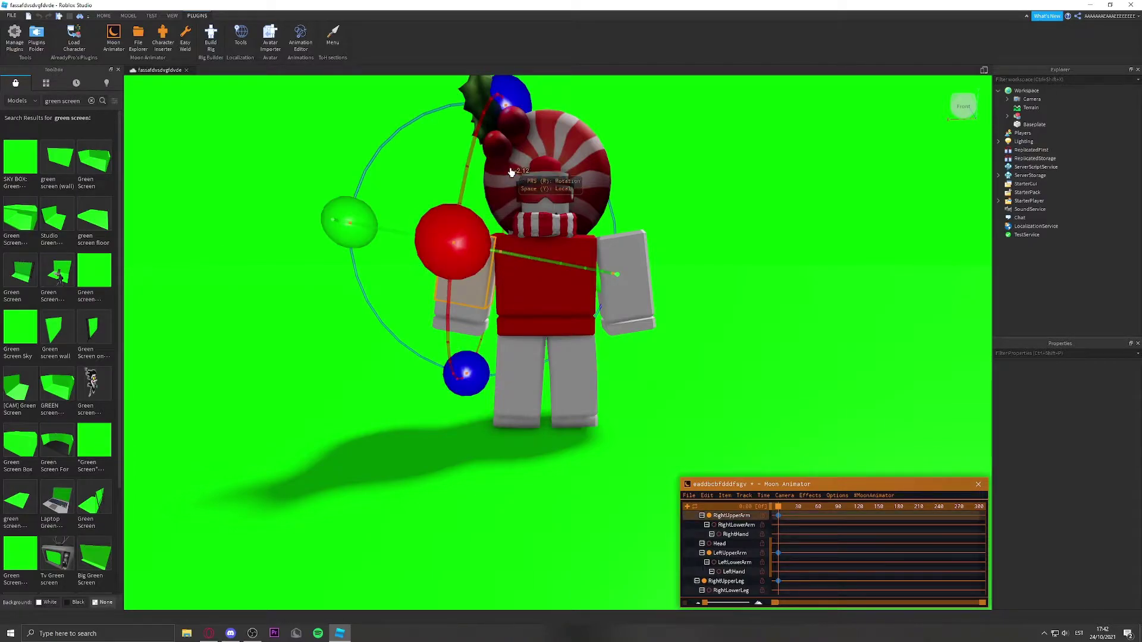
pyautogui.scroll(4, 512, 317)
pyautogui.scroll(-4, 513, 317)
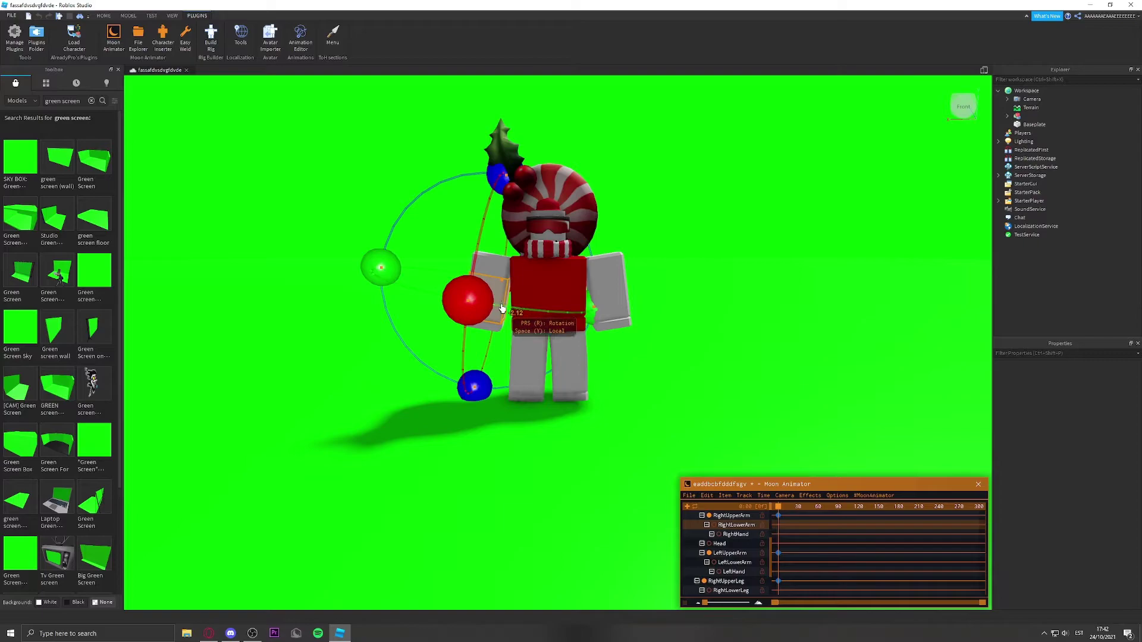
pyautogui.click(500, 276)
pyautogui.click(499, 306)
pyautogui.click(492, 316)
pyautogui.moveTo(526, 214); pyautogui.dragTo(500, 280, button='right')
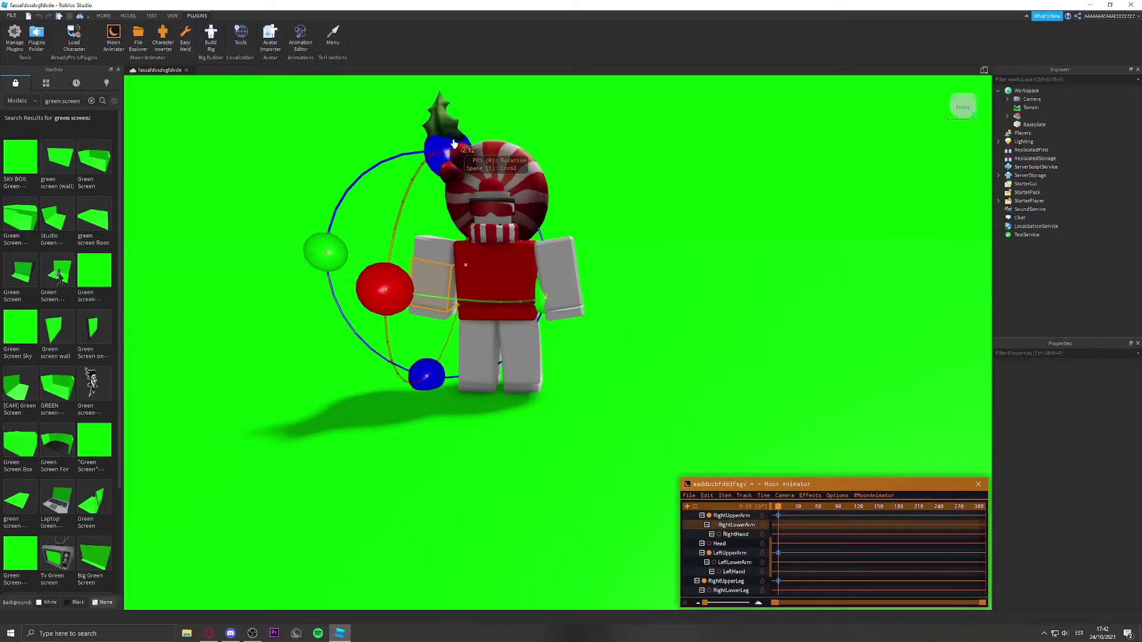
pyautogui.moveTo(453, 148); pyautogui.dragTo(438, 151)
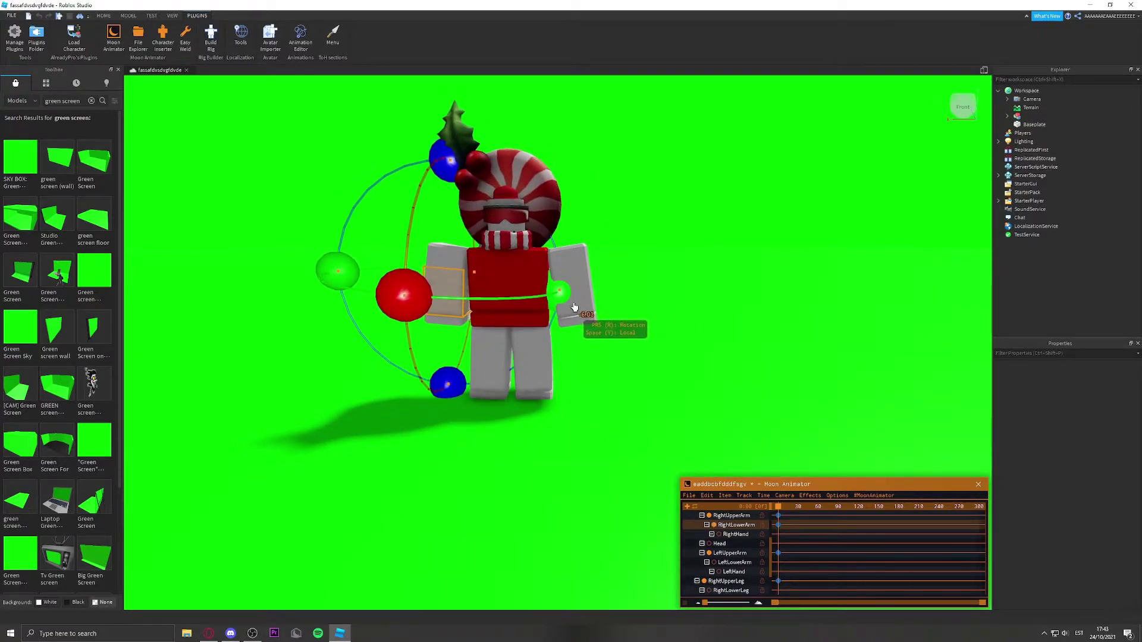
# Step: Rotate the character's left lower arm to bend it slightly at the elbow, and deselect it
pyautogui.click(583, 311)
pyautogui.moveTo(555, 162)
pyautogui.mouseDown()
pyautogui.moveTo(567, 172)
pyautogui.moveTo(544, 142)
pyautogui.mouseUp()
pyautogui.click(577, 255)
pyautogui.click(688, 205)
pyautogui.moveTo(688, 205); pyautogui.dragTo(688, 205, button='right')
pyautogui.scroll(3, 619, 256)
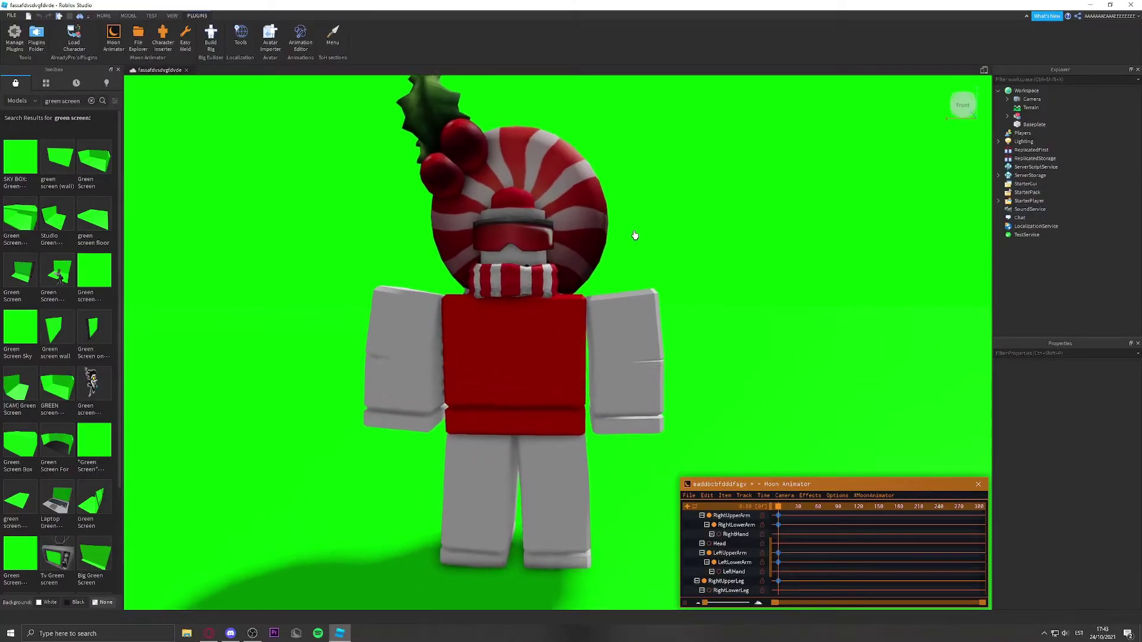
pyautogui.scroll(-3, 635, 235)
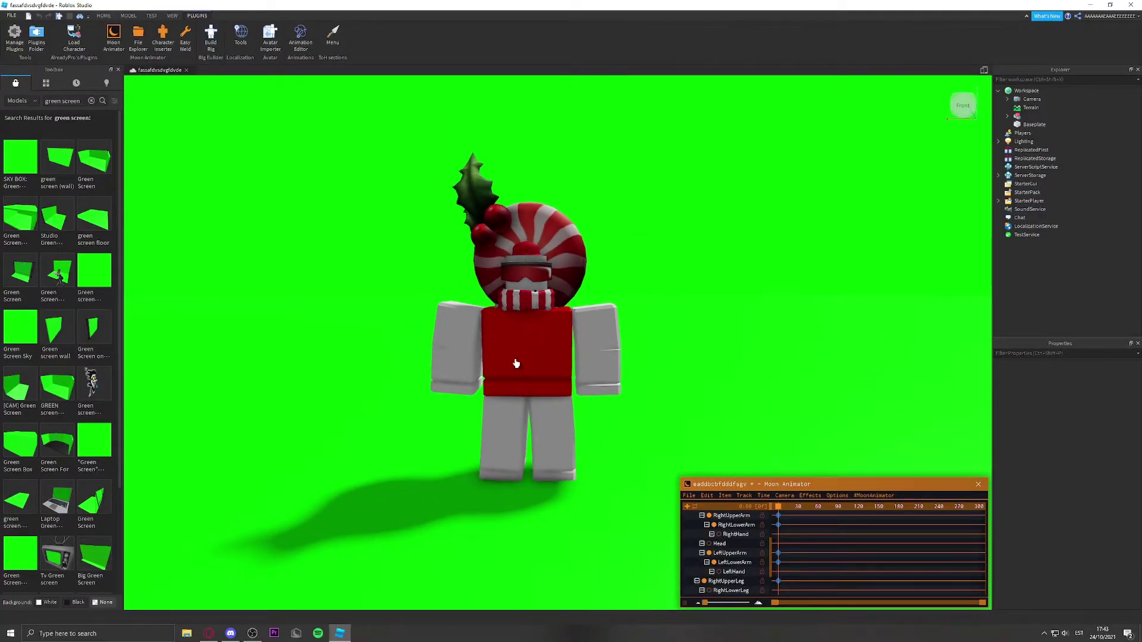
# Step: Show the account's own models in the Toolbox inventory, with open floor beside the character in view
pyautogui.scroll(-2, 551, 304)
pyautogui.scroll(2, 559, 285)
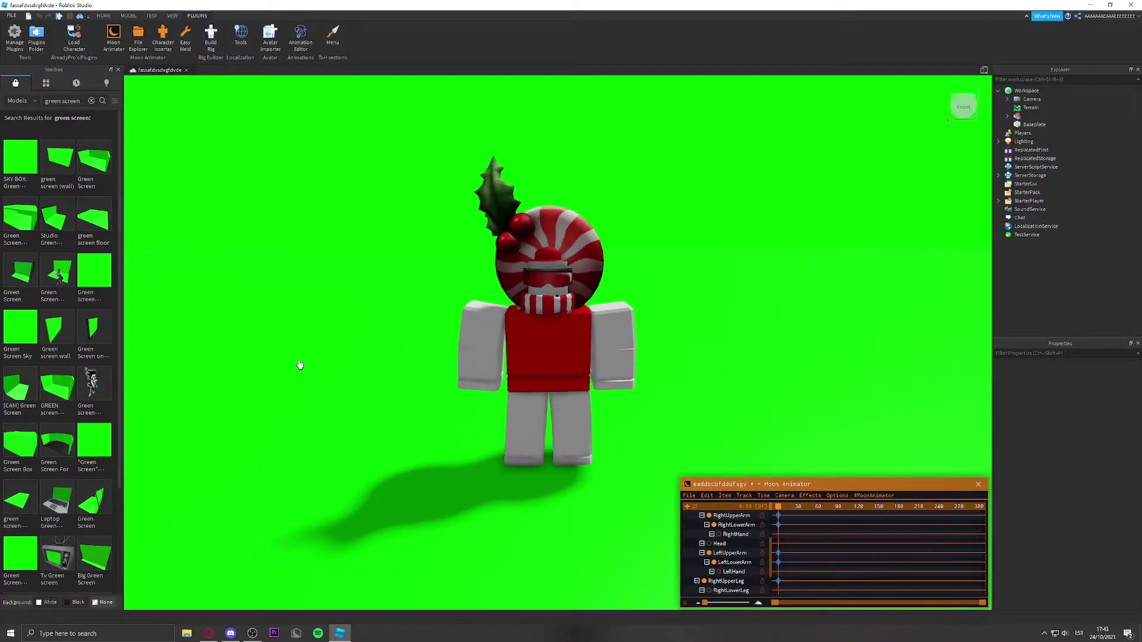
pyautogui.scroll(-5, 308, 358)
pyautogui.press('a')
pyautogui.scroll(-3, 443, 262)
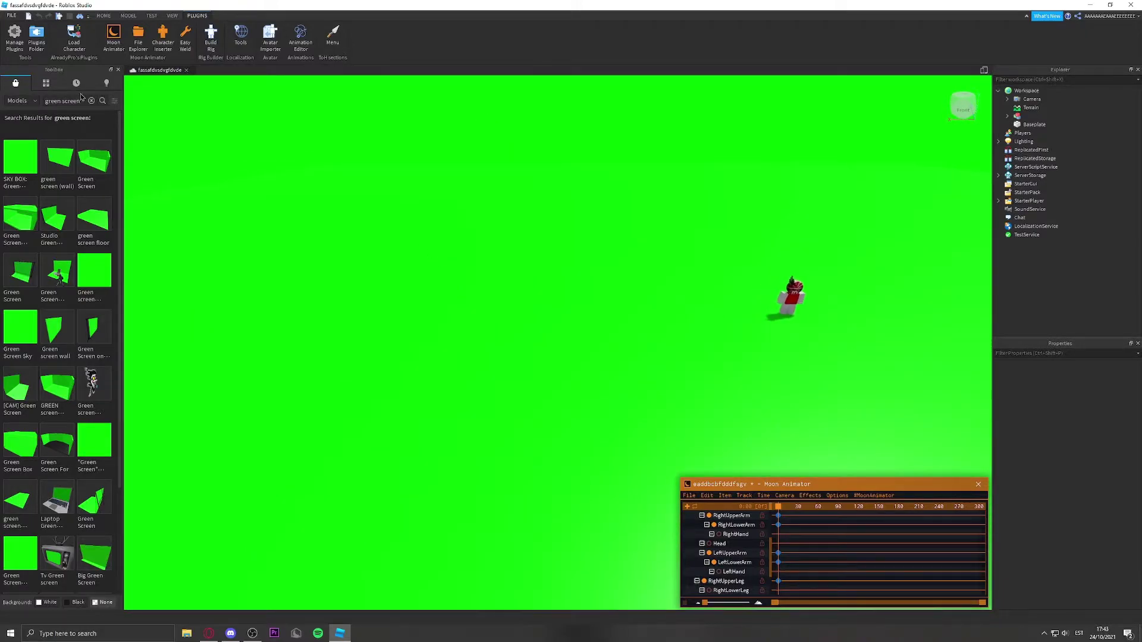
pyautogui.click(47, 84)
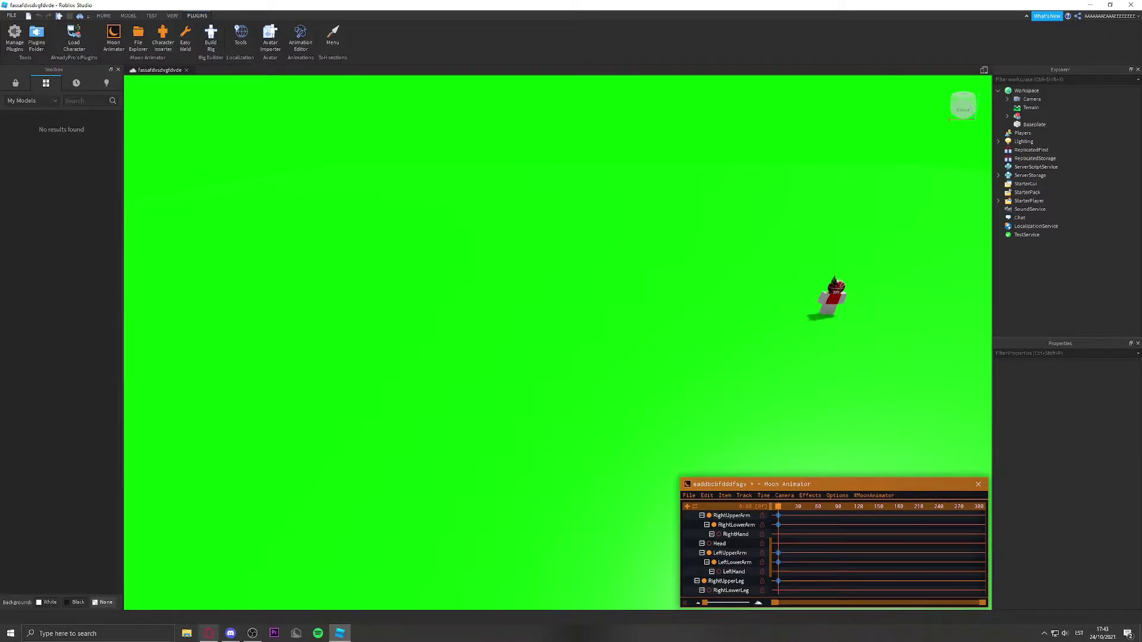
# Step: Switch to the browser and get the free BedWars [Lucky Block] model from the Roblox library
pyautogui.click(209, 634)
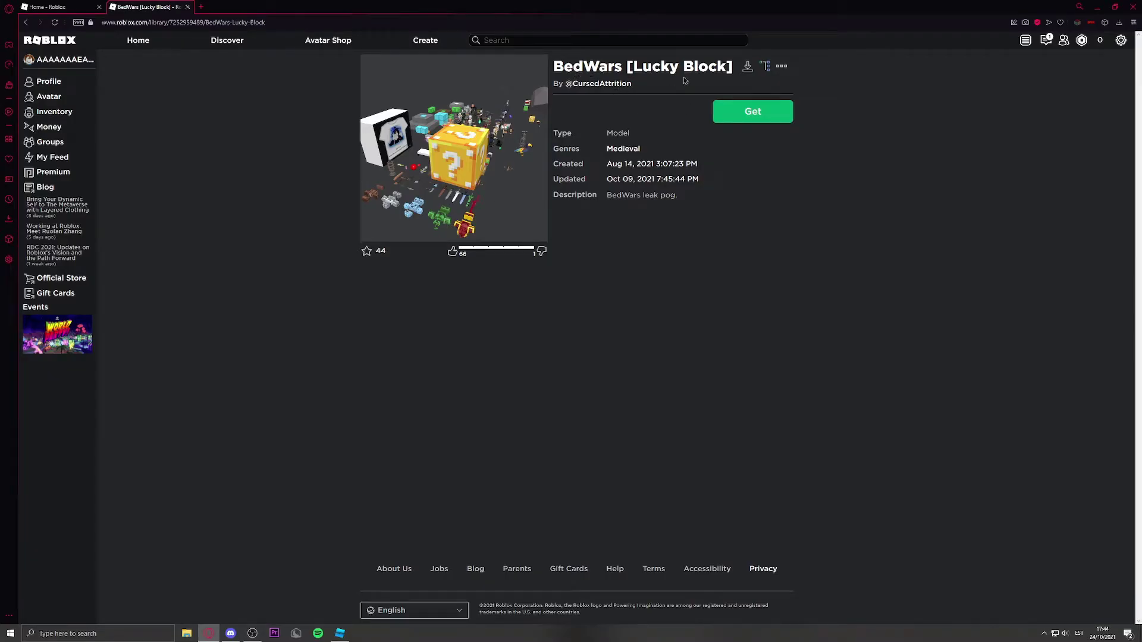
pyautogui.click(769, 120)
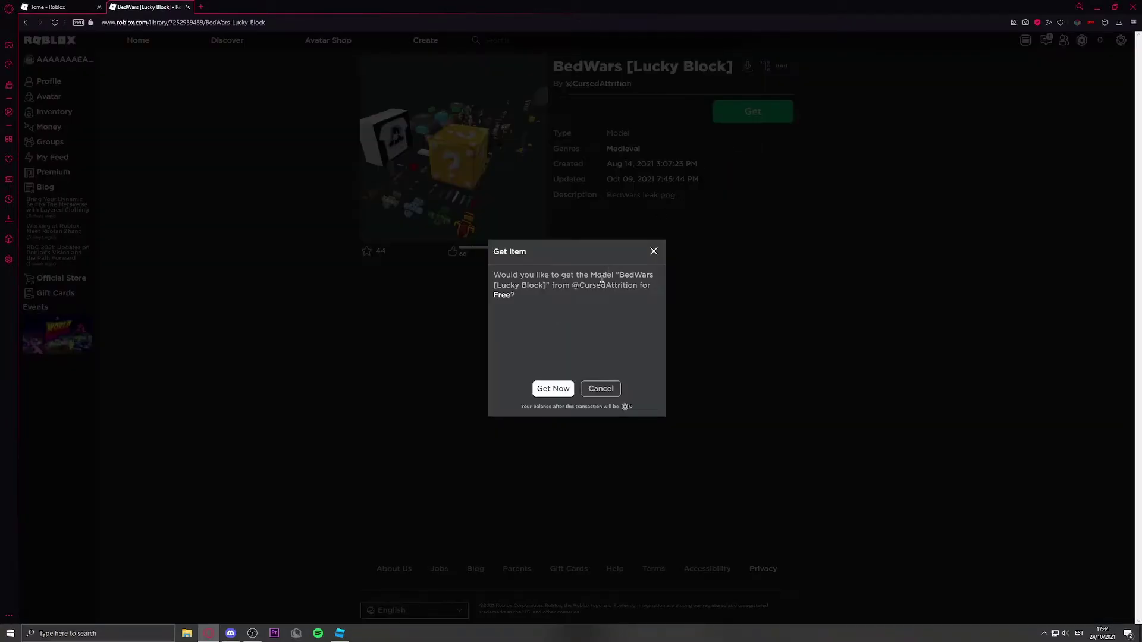
pyautogui.click(553, 390)
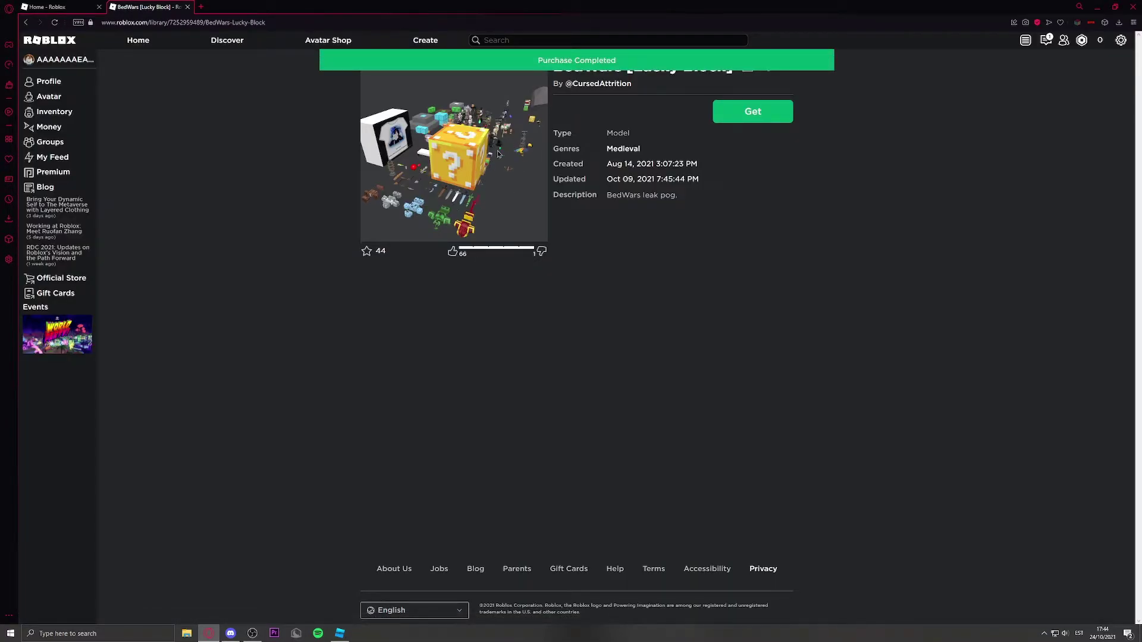
# Step: Switch back to Roblox Studio, place the BedWars [Lucky Block] model in the scene, look around it, and delete it
pyautogui.click(341, 632)
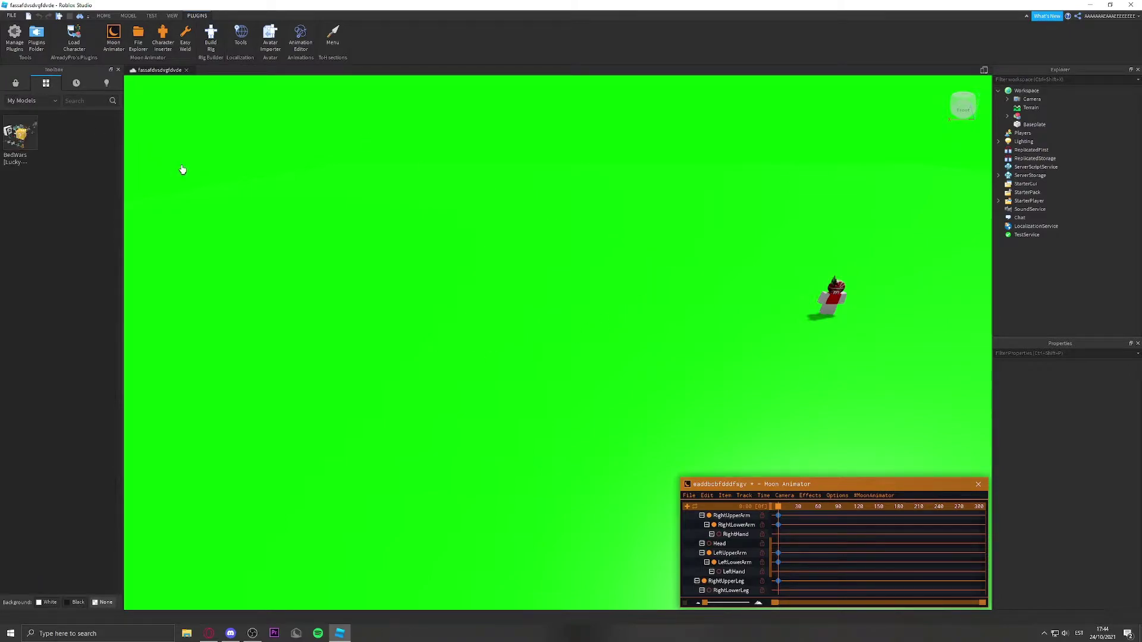
pyautogui.moveTo(19, 138); pyautogui.dragTo(393, 231)
pyautogui.moveTo(408, 226); pyautogui.dragTo(573, 251, button='right')
pyautogui.press('w')
pyautogui.press('s')
pyautogui.press('s')
pyautogui.press('Delete')
pyautogui.press('w')
pyautogui.press('s')
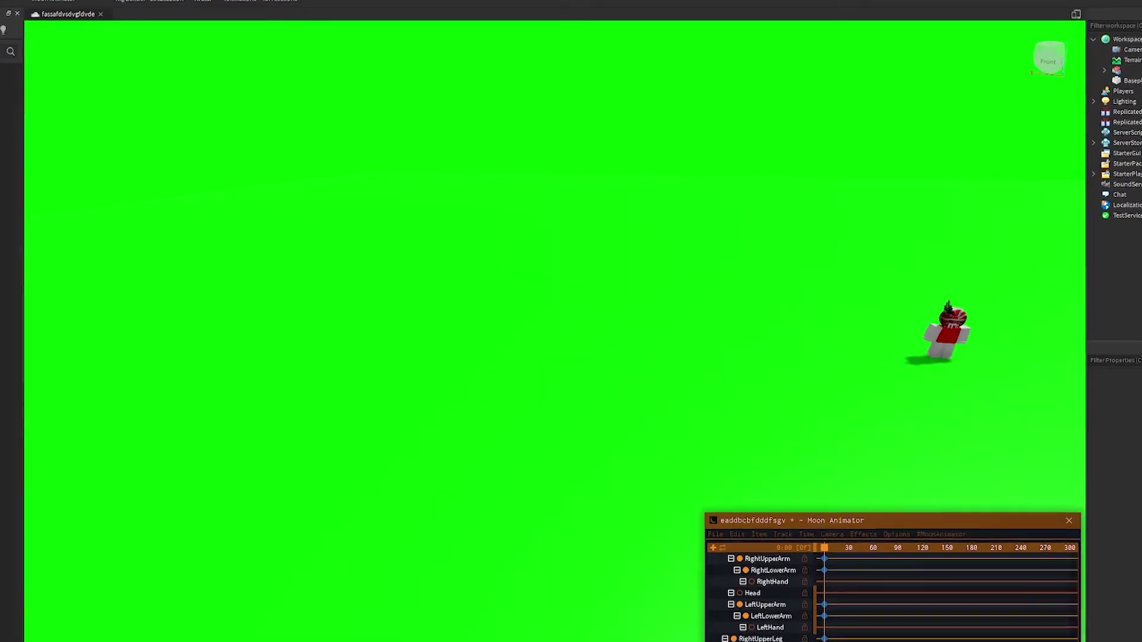
pyautogui.moveTo(132, 219); pyautogui.dragTo(286, 260, button='right')
pyautogui.press('w')
# Step: Anchor the posed character model and deselect it
pyautogui.scroll(5, 504, 281)
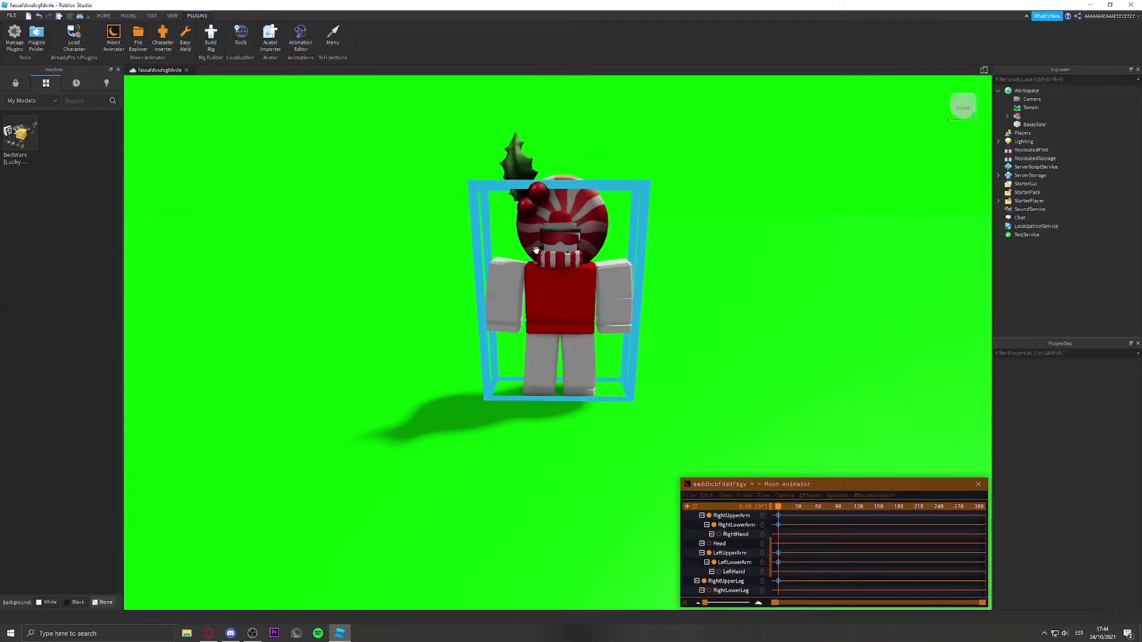
pyautogui.scroll(1, 519, 250)
pyautogui.scroll(-2, 551, 328)
pyautogui.scroll(4, 551, 329)
pyautogui.scroll(-4, 536, 297)
pyautogui.scroll(2, 513, 278)
pyautogui.click(513, 278)
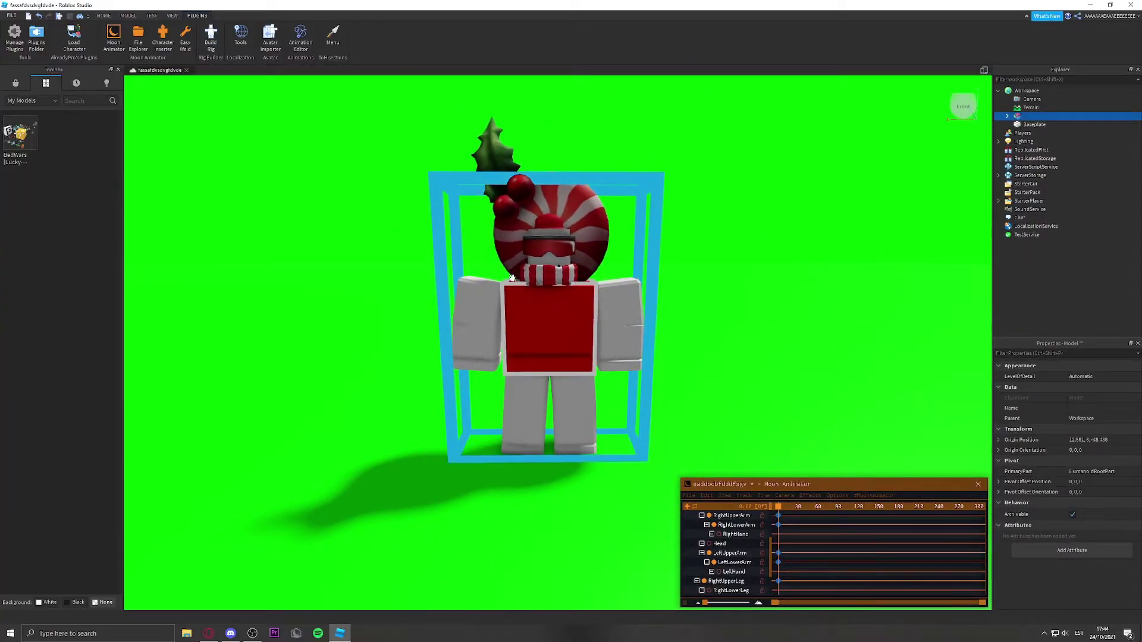
pyautogui.click(104, 16)
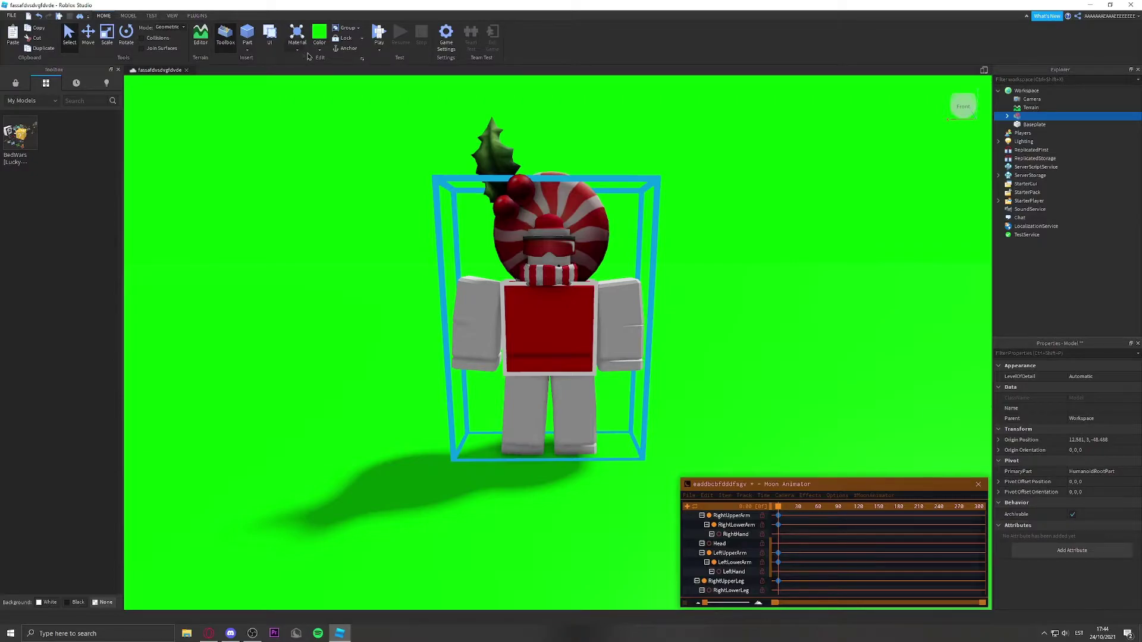
pyautogui.click(706, 138)
# Step: Export the character model as the OBJ file "asdvsfdvdfsfs" in the GFX folder
pyautogui.scroll(-3, 612, 290)
pyautogui.scroll(1, 545, 280)
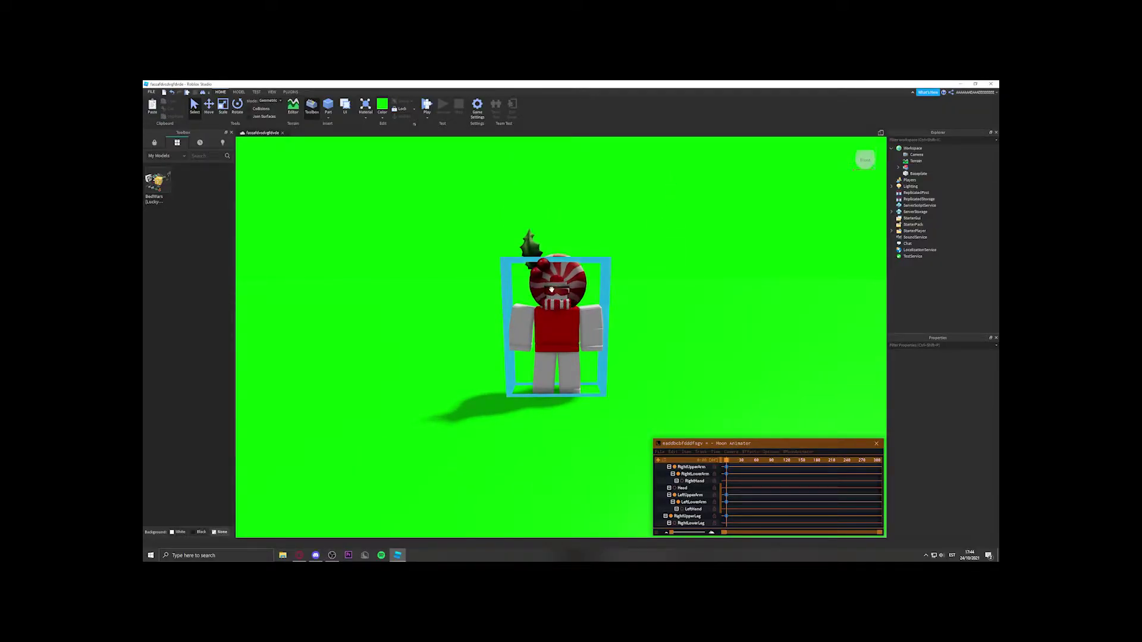
pyautogui.scroll(-3, 551, 290)
pyautogui.scroll(3, 551, 290)
pyautogui.click(560, 297)
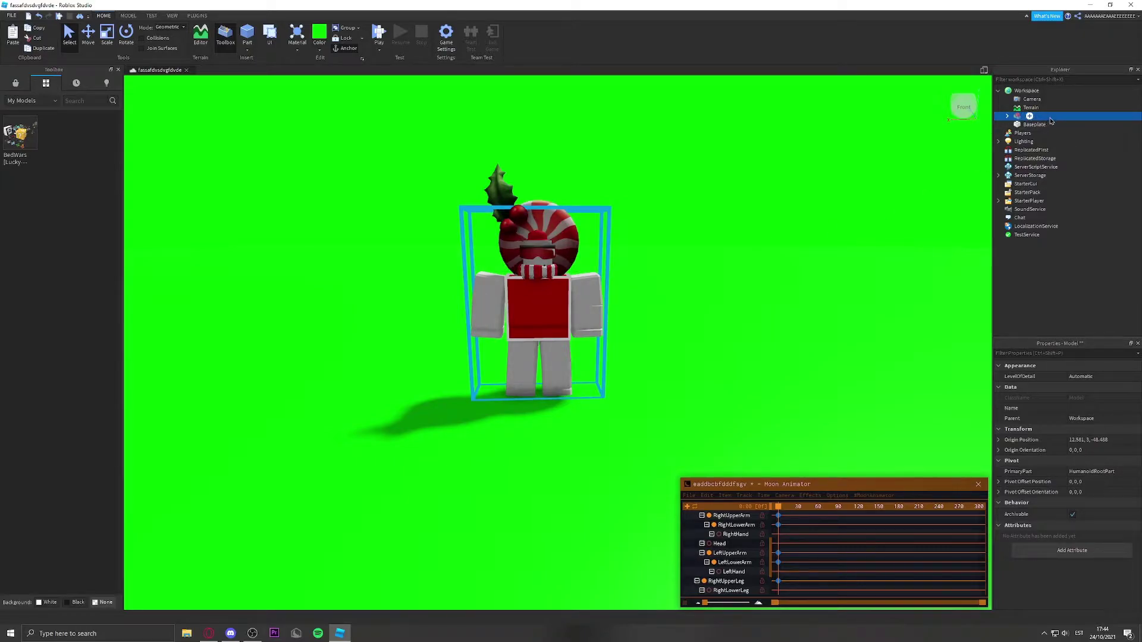
pyautogui.rightClick(1032, 119)
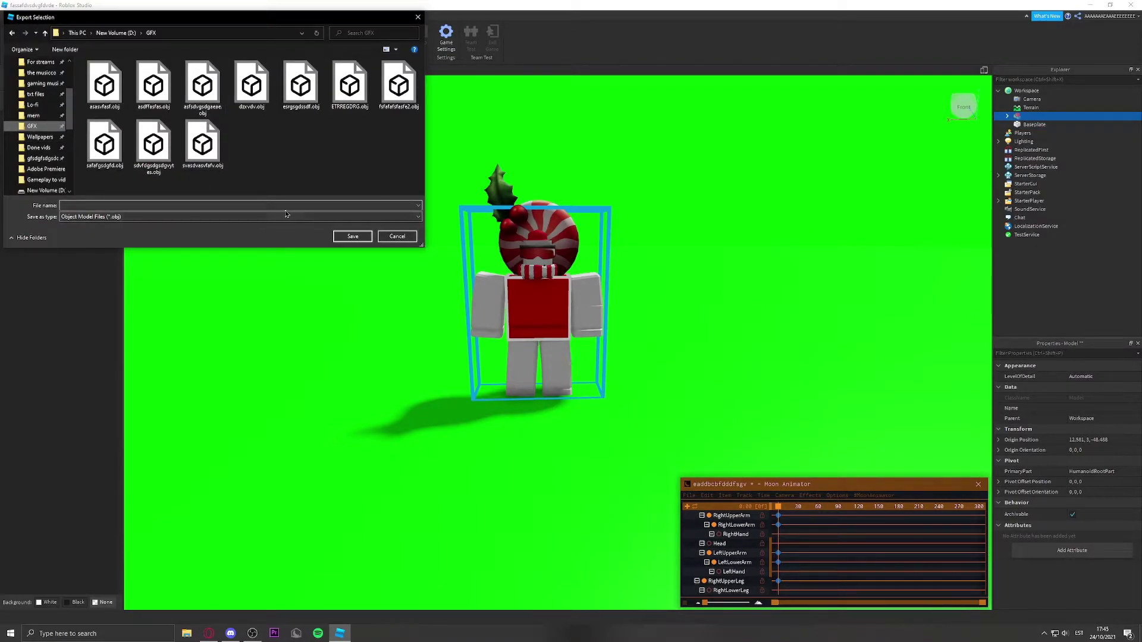
pyautogui.write('asdvsfdvdfsfs')
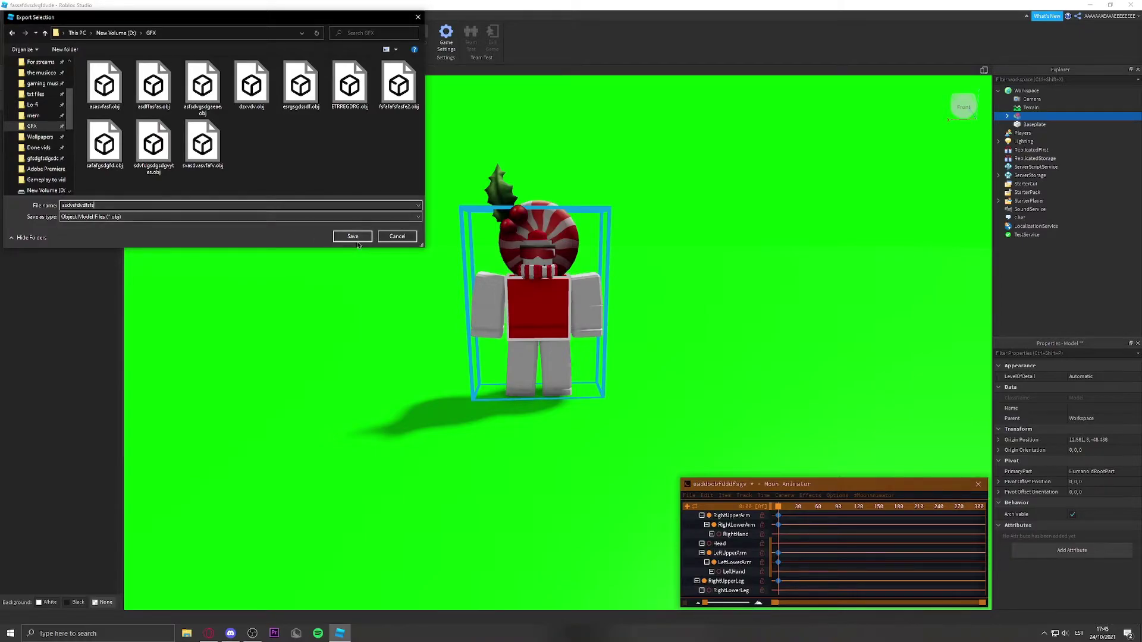
pyautogui.click(356, 239)
# Step: Open the exported asdvsfdvdfsfs.obj from the GFX folder in 3D Viewer and turn the character to face front
pyautogui.hotkey('alt', 'Tab')
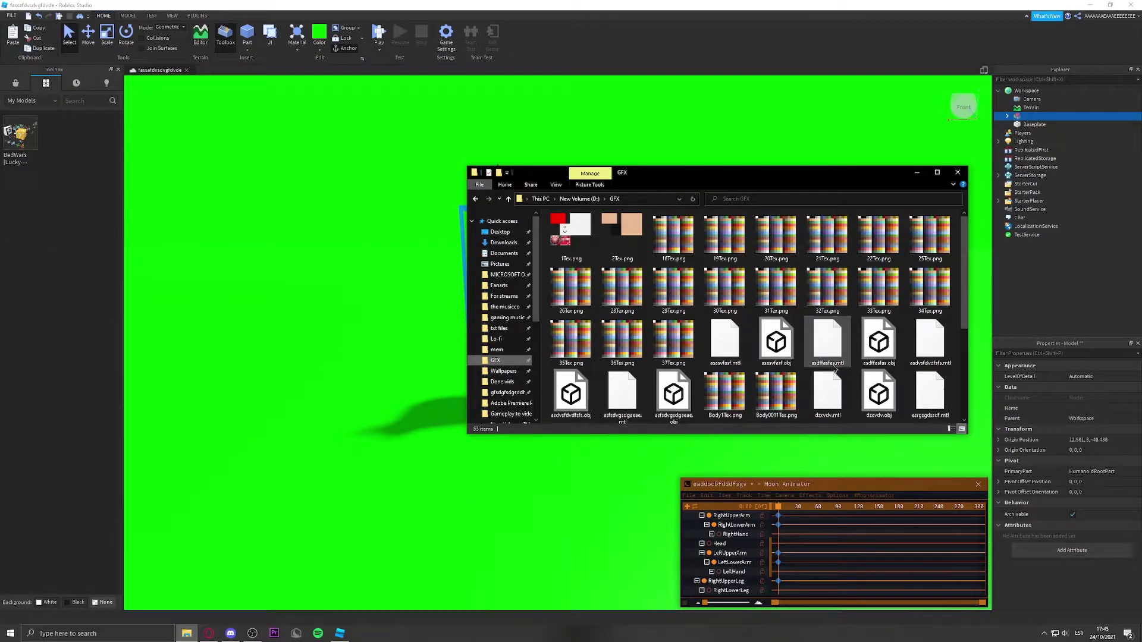
pyautogui.scroll(-3, 834, 369)
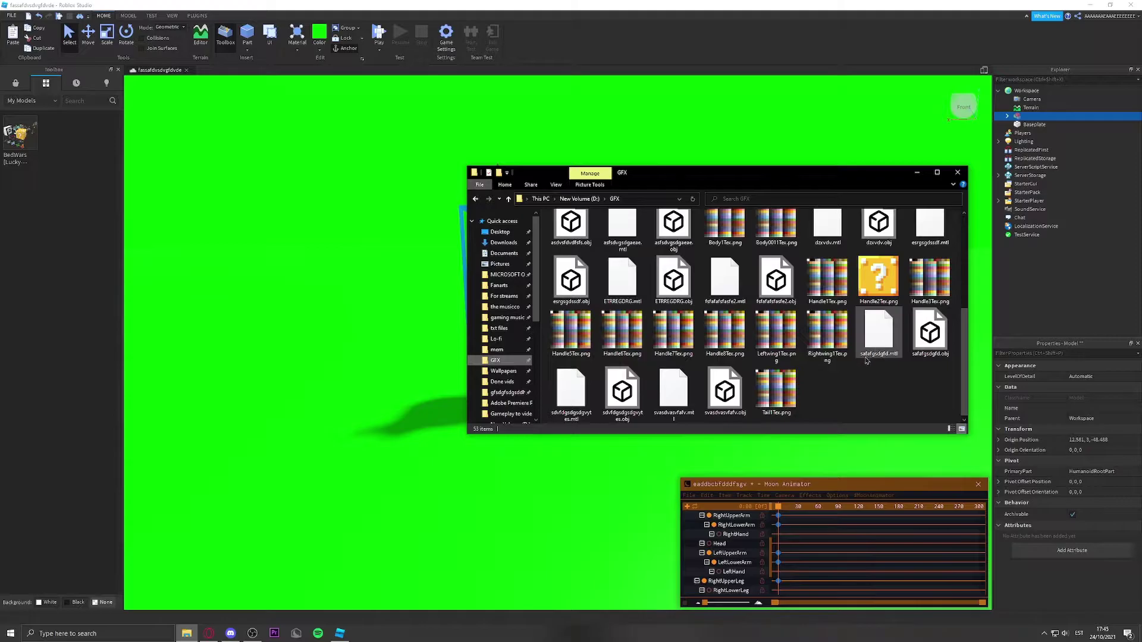
pyautogui.doubleClick(621, 234)
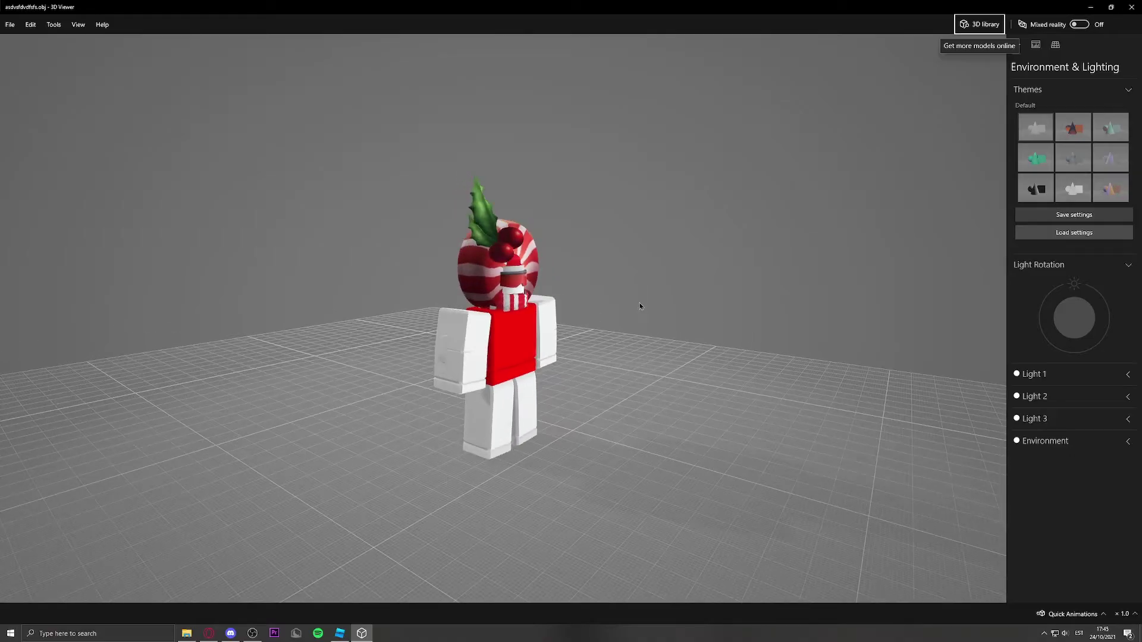
pyautogui.moveTo(640, 306); pyautogui.dragTo(637, 84)
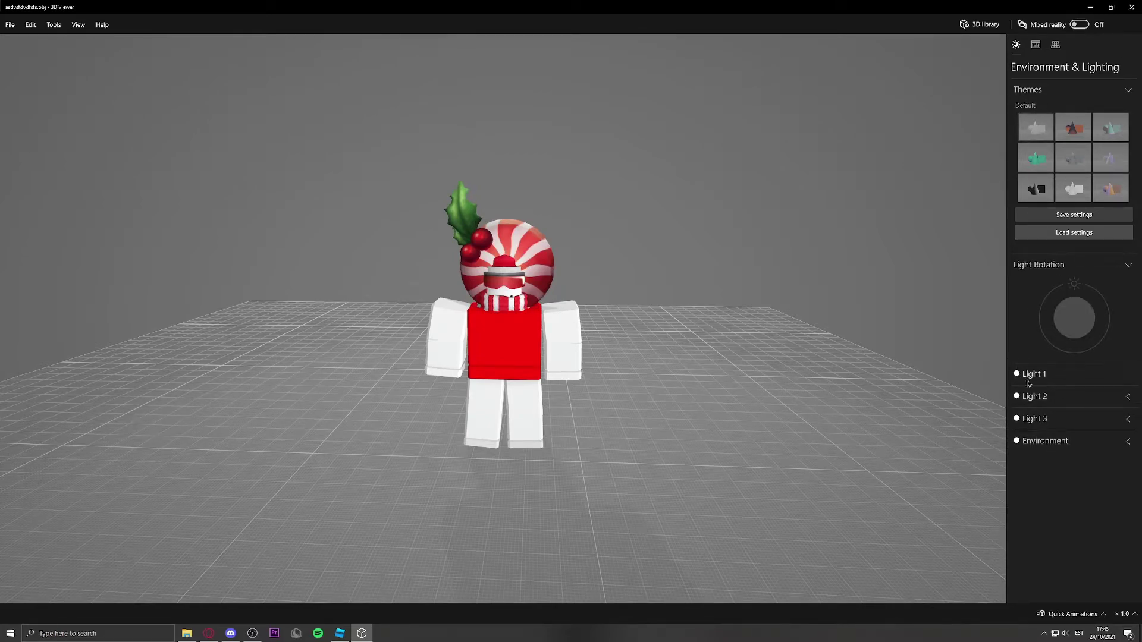
# Step: Set the environment light to hue 142, saturation 53, value 63 and intensity 184, and adjust the view of the character
pyautogui.click(1070, 447)
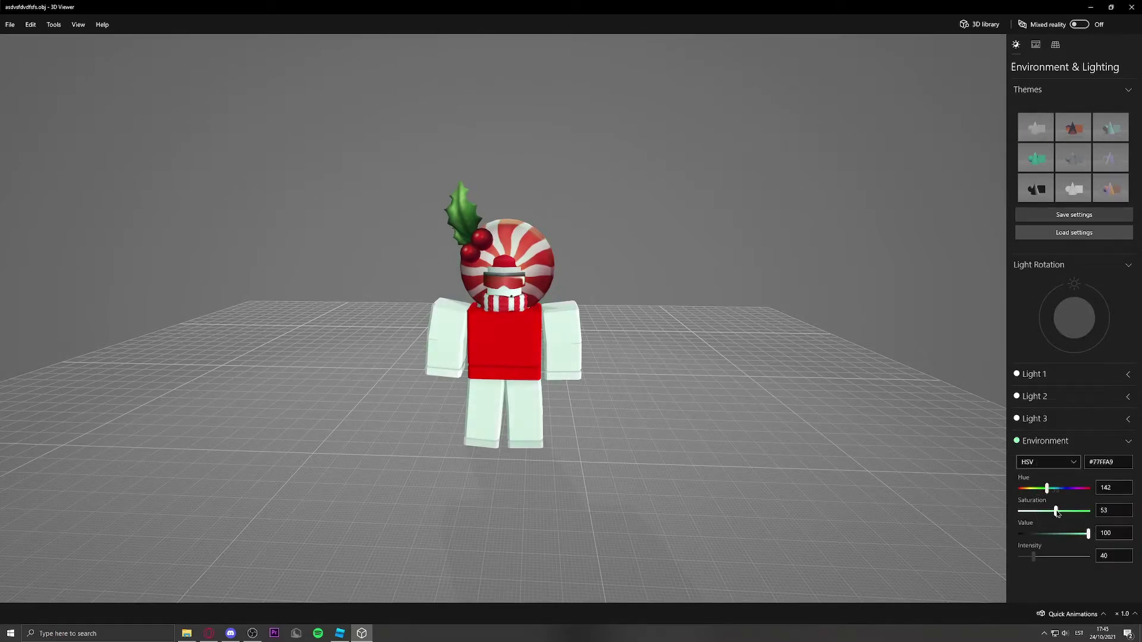
pyautogui.click(1063, 534)
pyautogui.moveTo(1063, 560); pyautogui.dragTo(1073, 558)
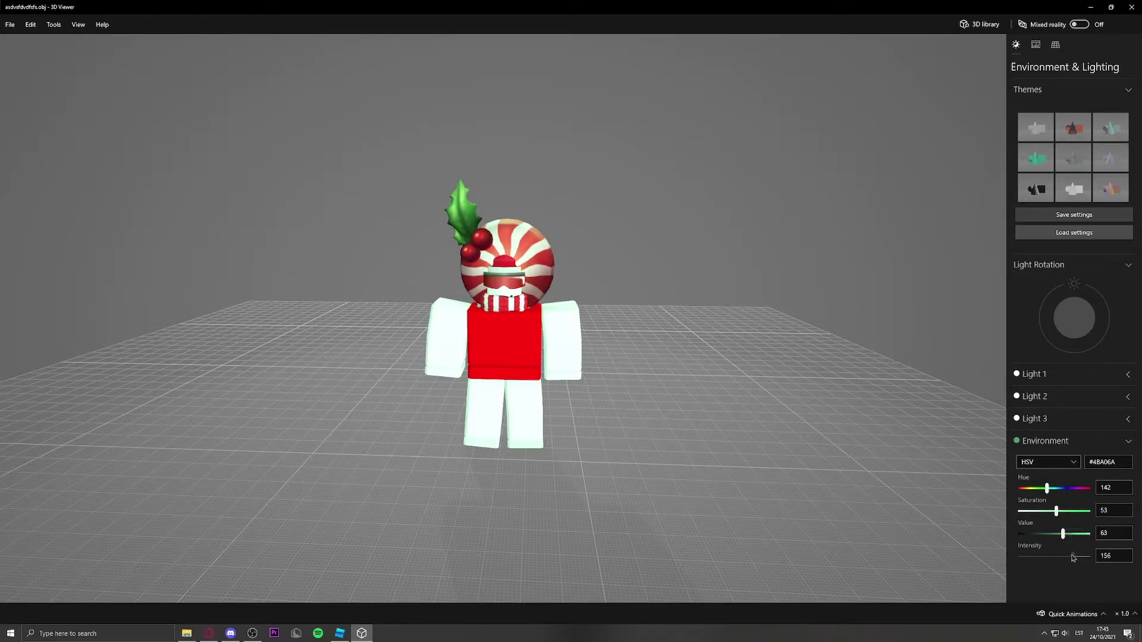
pyautogui.moveTo(647, 295); pyautogui.dragTo(487, 288)
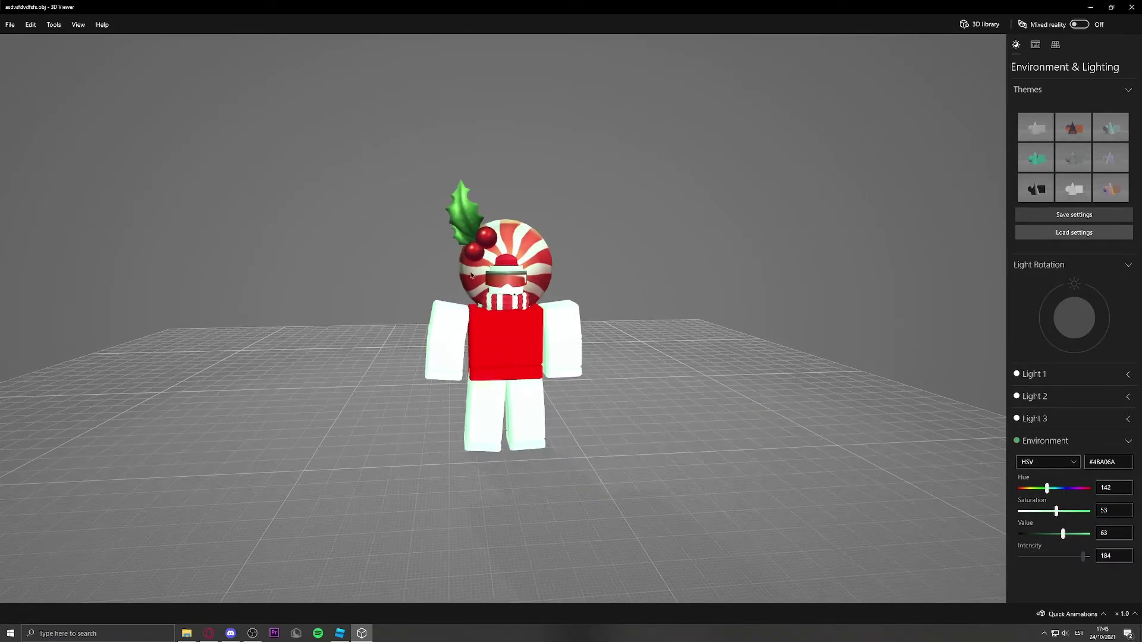
# Step: Set up an image export of the character at HD 1440 (16:9) resolution
pyautogui.click(5, 24)
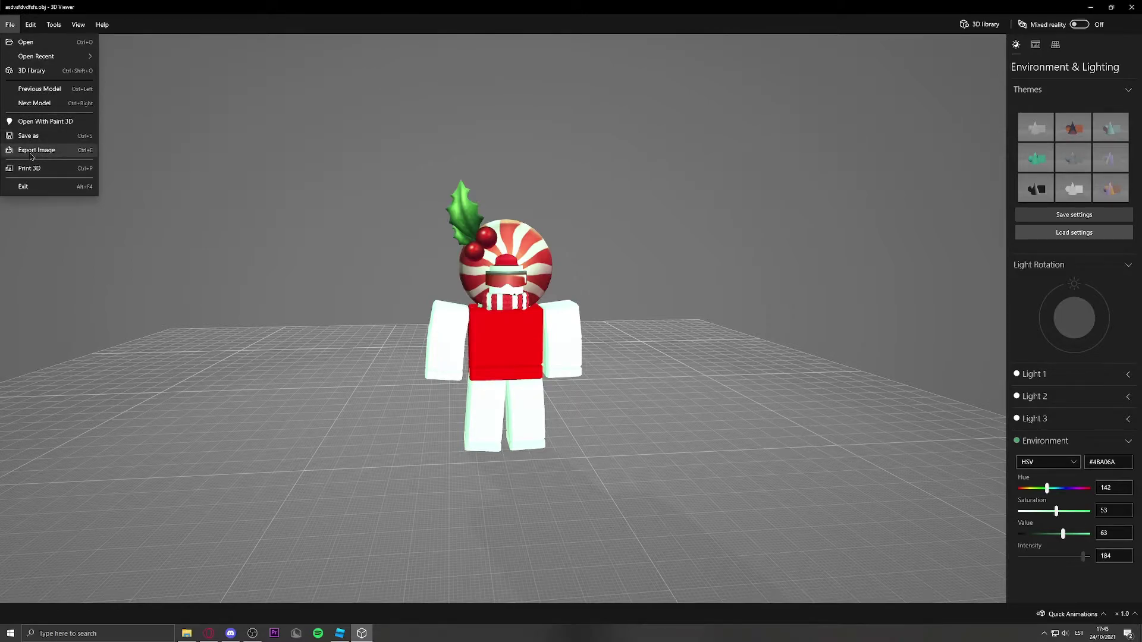
pyautogui.click(33, 156)
pyautogui.click(1059, 94)
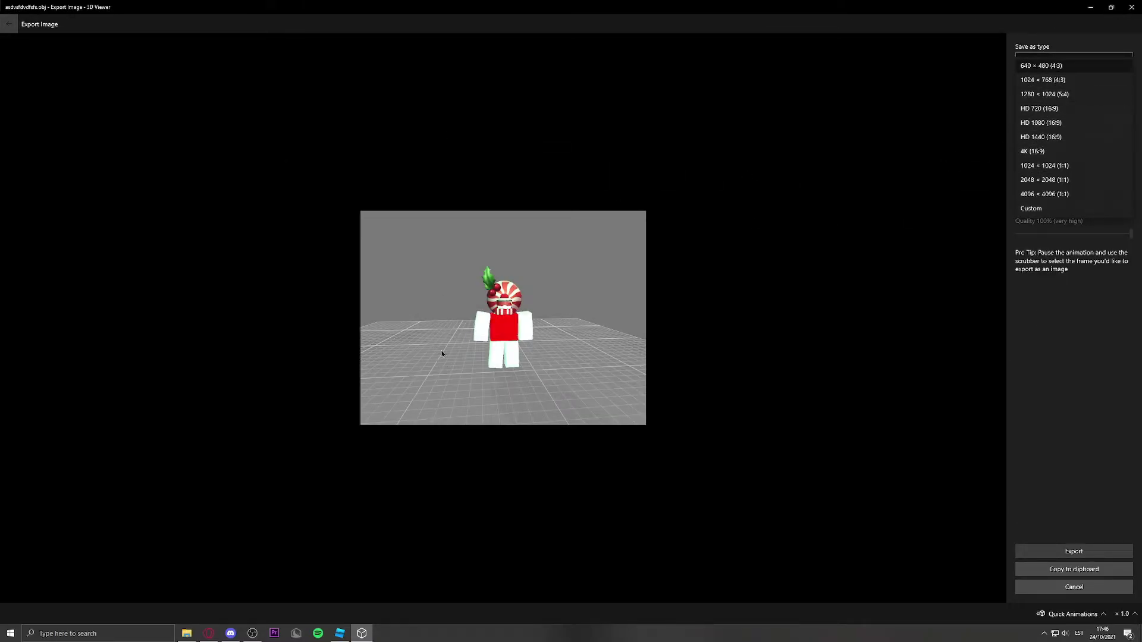
pyautogui.click(1042, 137)
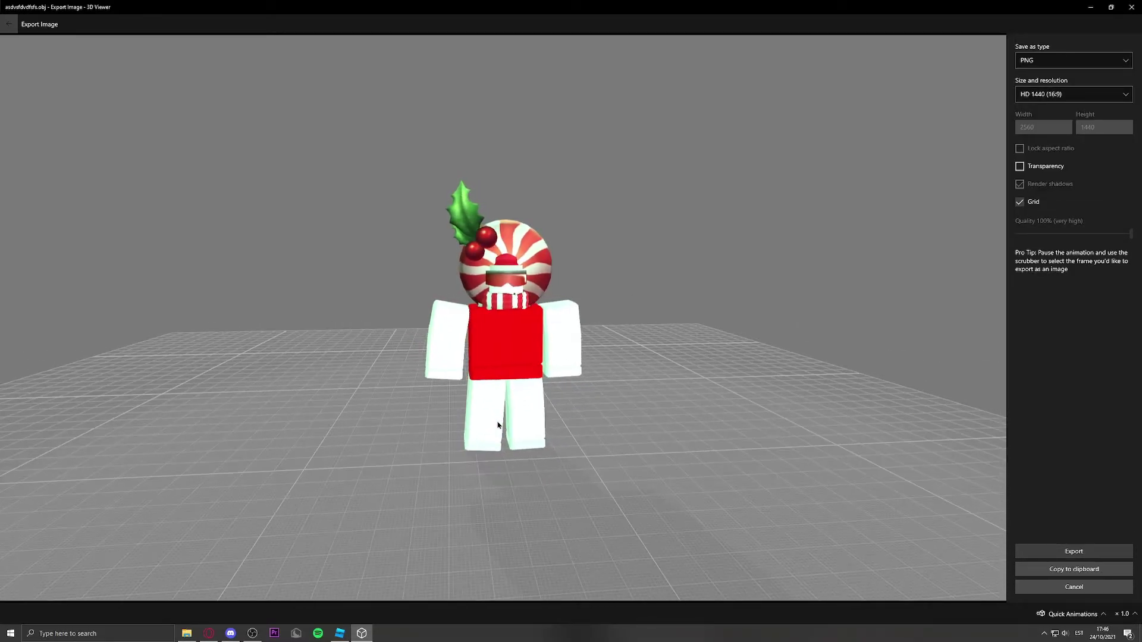
# Step: Close 3D Viewer and the GFX folder window, and look over the posed character in Roblox Studio
pyautogui.click(1131, 6)
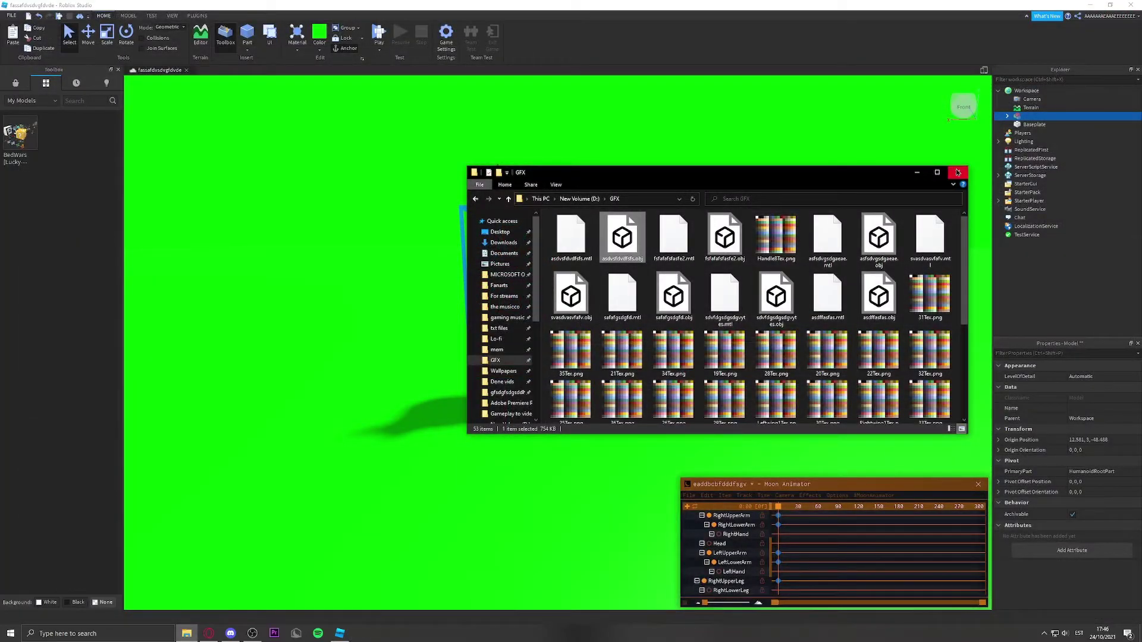
pyautogui.click(956, 174)
pyautogui.click(727, 195)
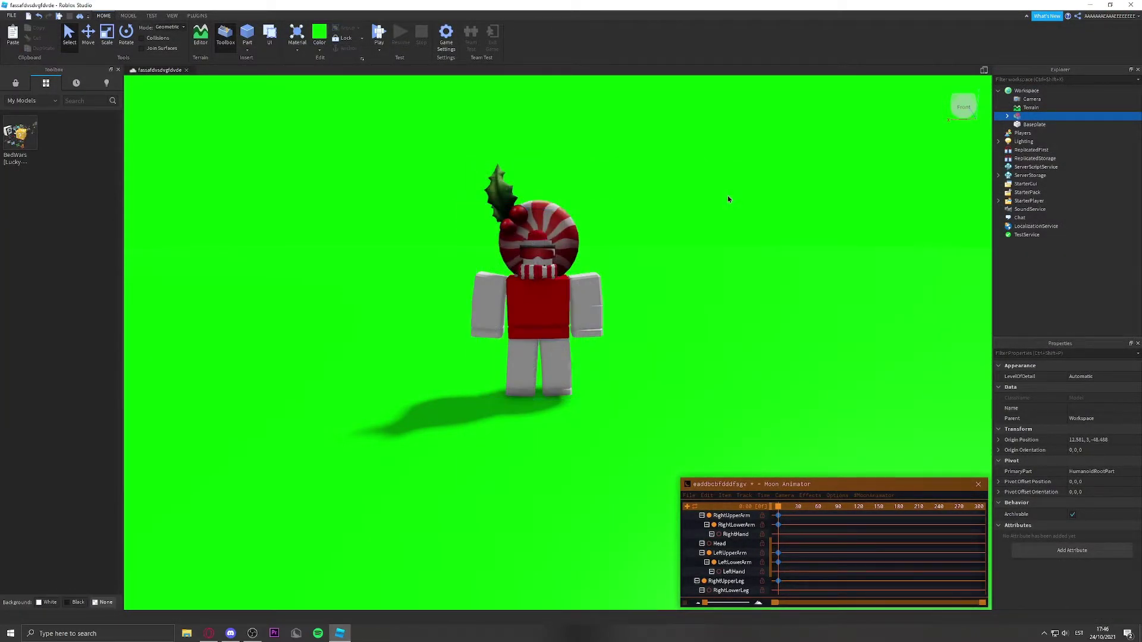
pyautogui.scroll(-5, 519, 223)
pyautogui.scroll(7, 499, 191)
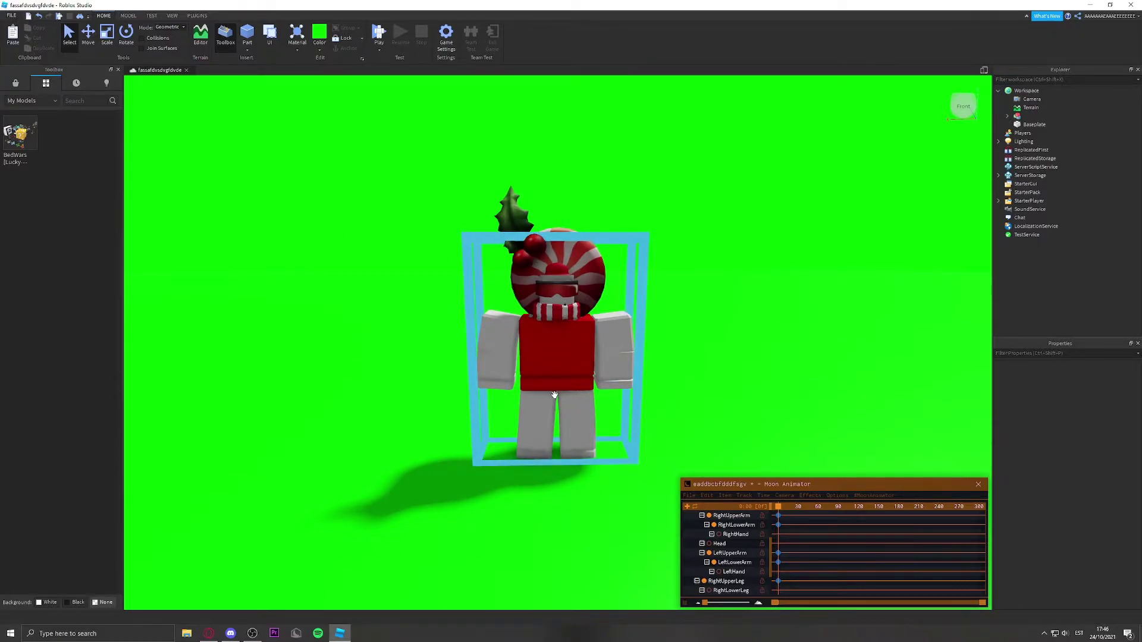
pyautogui.click(554, 395)
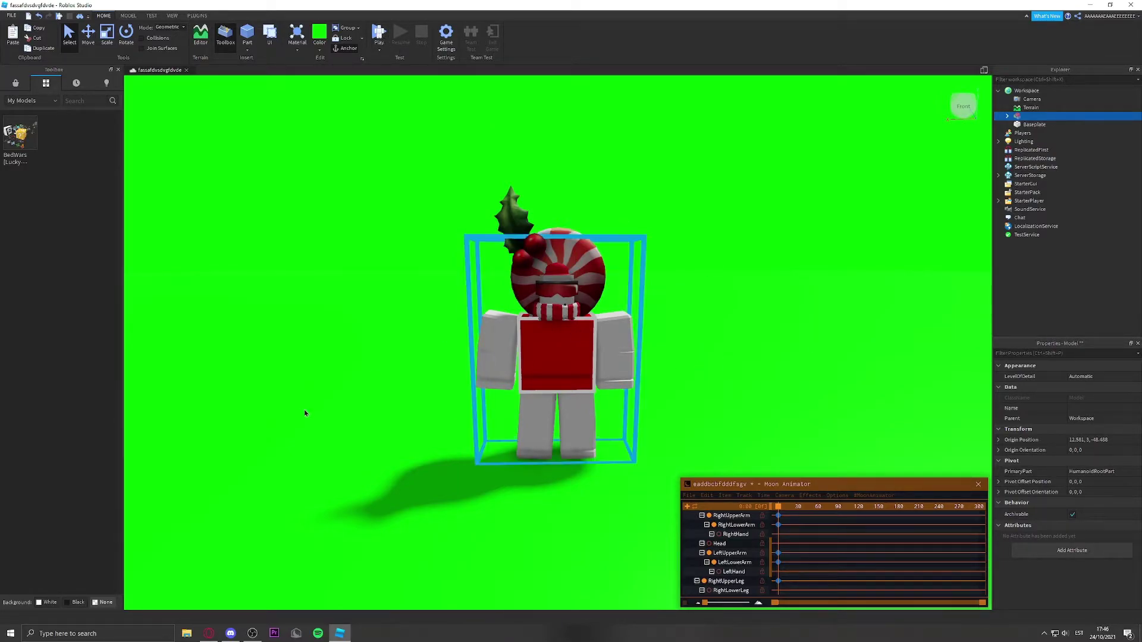
pyautogui.click(374, 247)
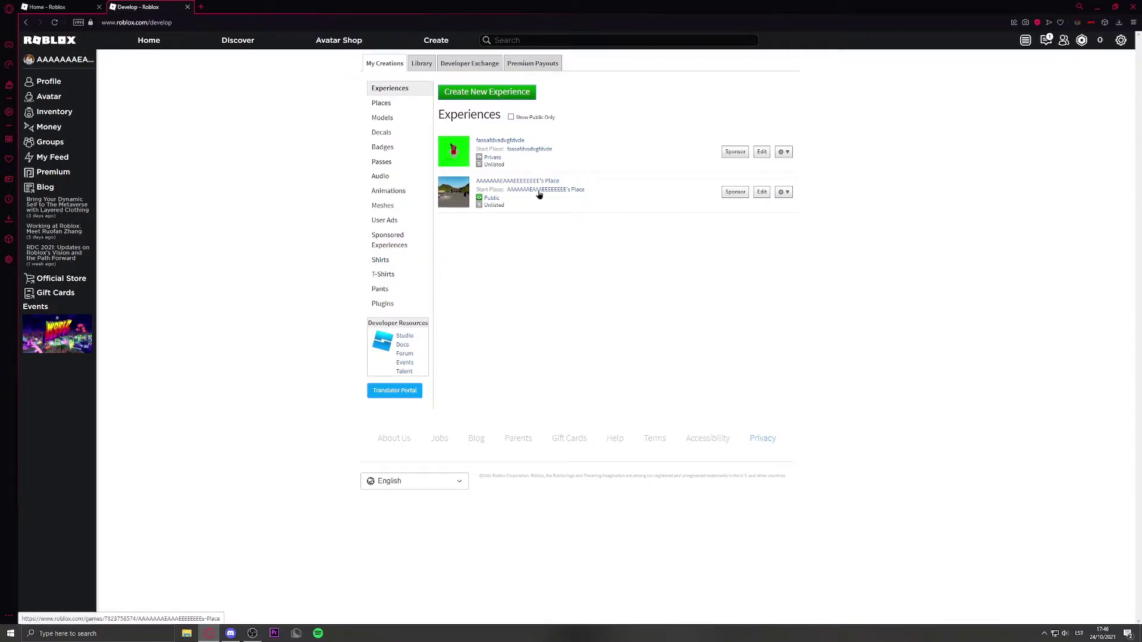
# Step: Open the fassafdvsdvgfdvde place from the Experiences list on the Roblox website and launch it in the Roblox player
pyautogui.click(522, 154)
pyautogui.click(722, 178)
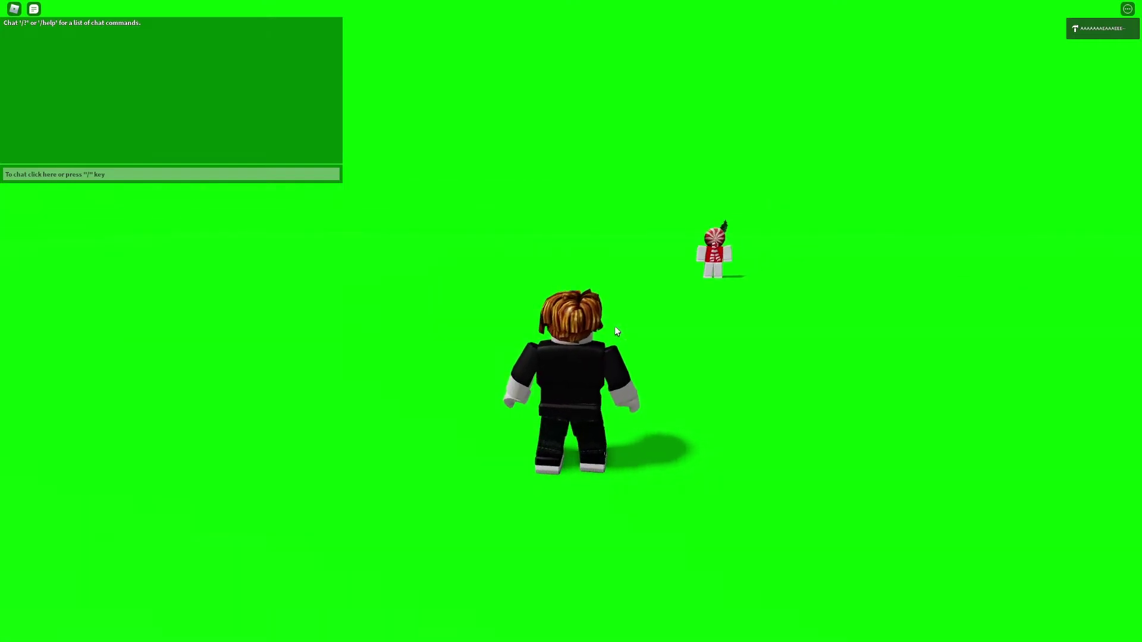
pyautogui.press('s')
pyautogui.press('w')
pyautogui.moveTo(571, 321); pyautogui.dragTo(571, 321, button='right')
pyautogui.scroll(-7, 571, 321)
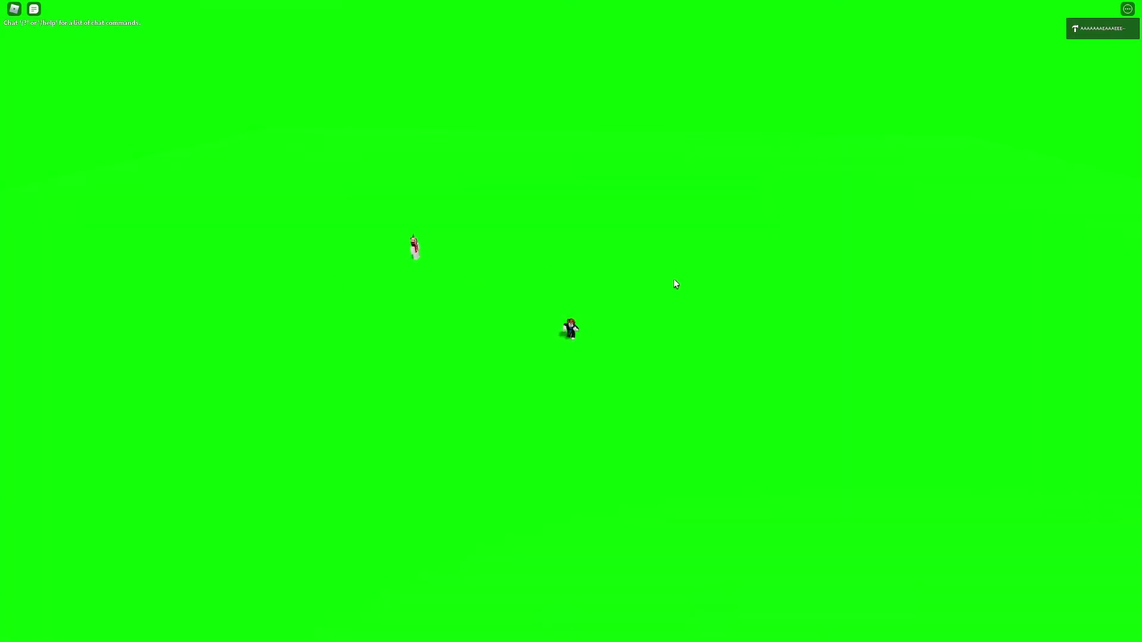
# Step: Examine the green screen place around the avatar and locate the posed character
pyautogui.scroll(10, 523, 288)
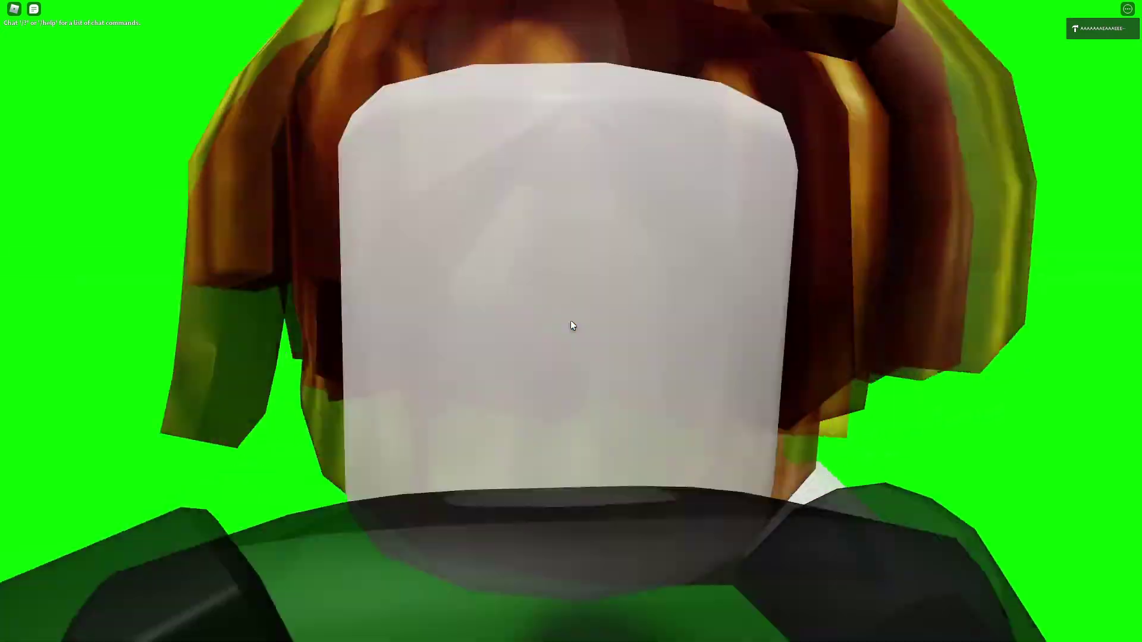
pyautogui.scroll(-6, 571, 323)
pyautogui.press('s')
pyautogui.scroll(8, 571, 323)
pyautogui.scroll(-4, 571, 323)
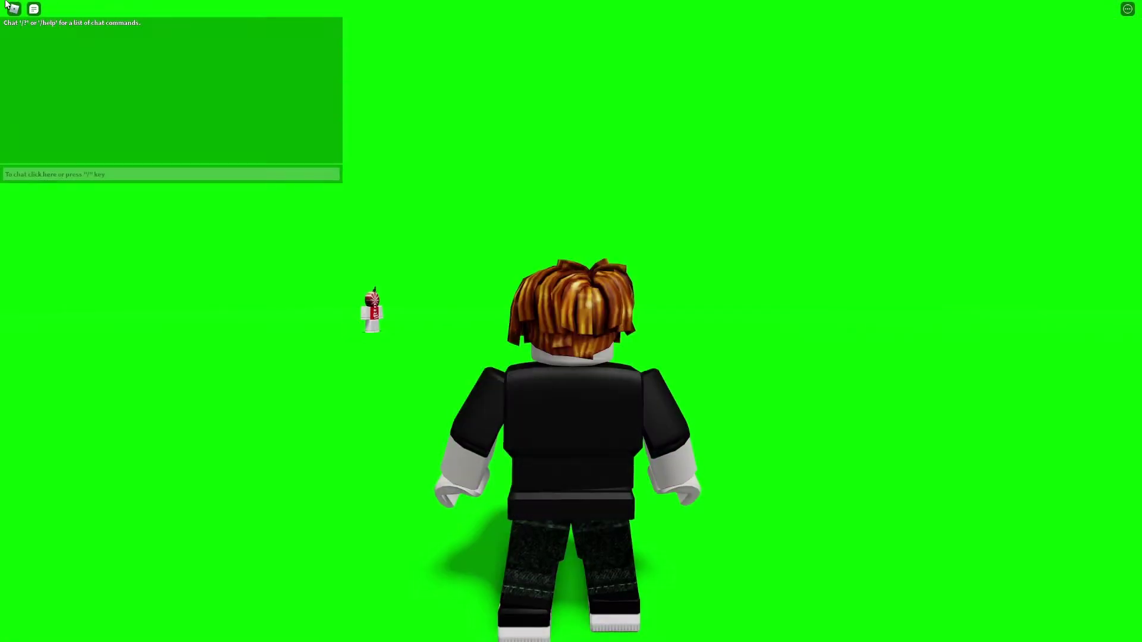
pyautogui.scroll(5, 427, 277)
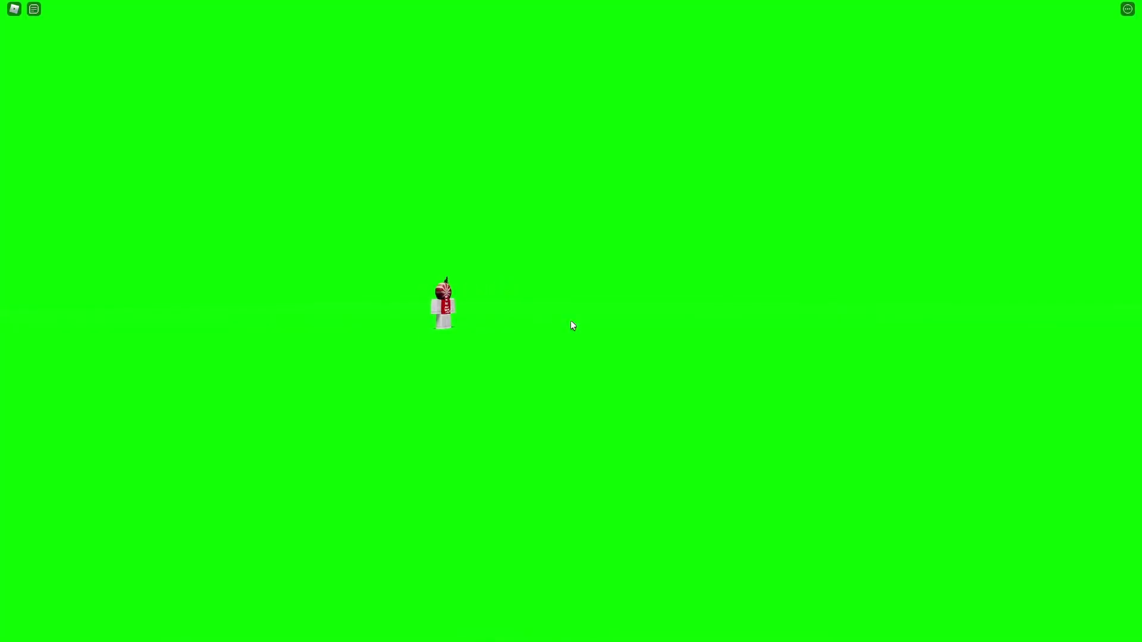
pyautogui.press('a')
pyautogui.press('d')
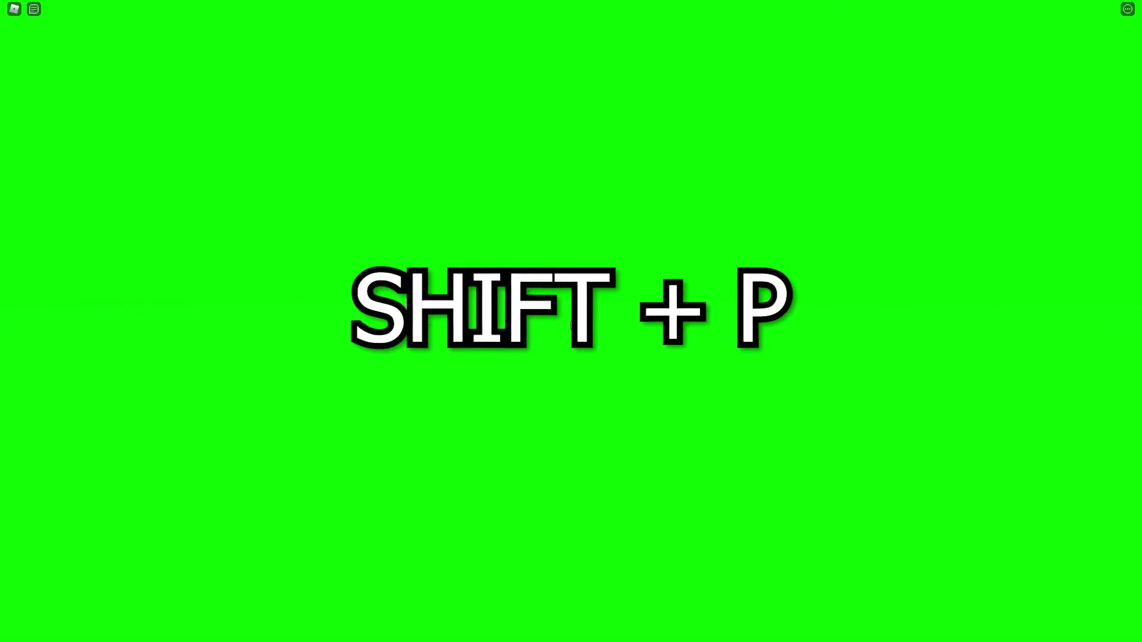
# Step: Turn on the free camera and frame the posed character's head and torso from the front
pyautogui.hotkey('shift', 'p')
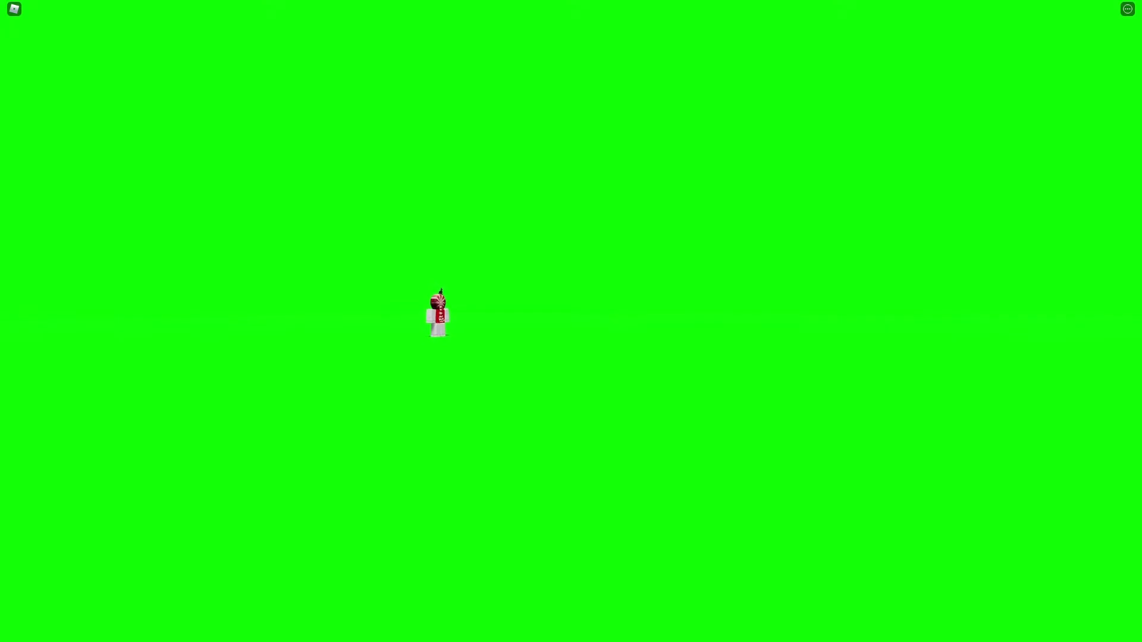
pyautogui.press('w')
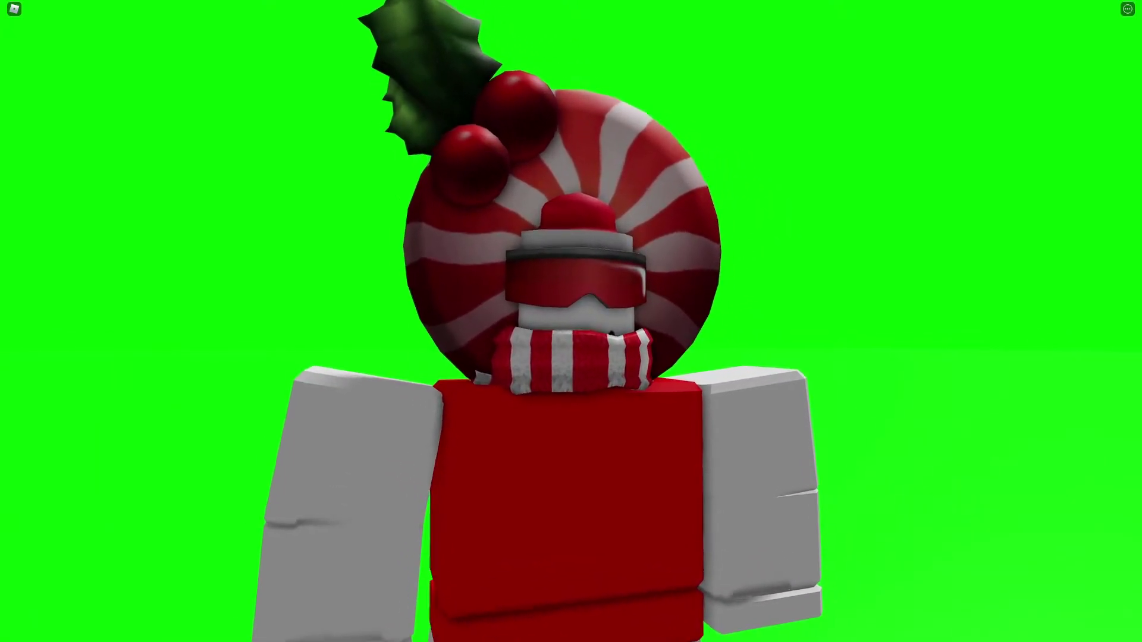
pyautogui.press('w')
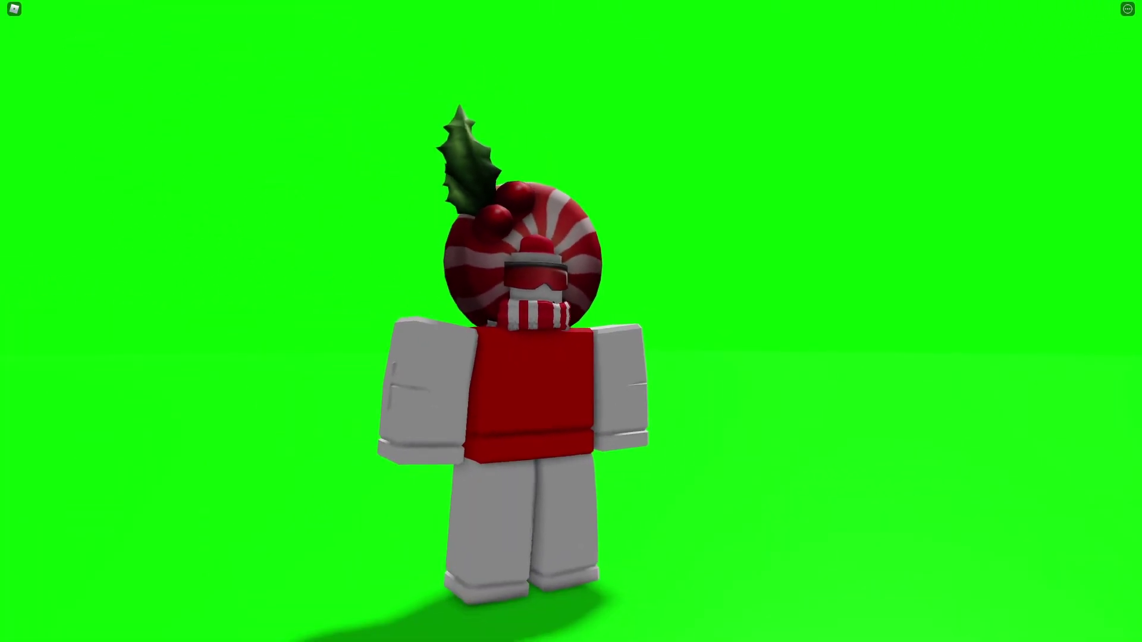
pyautogui.press('w')
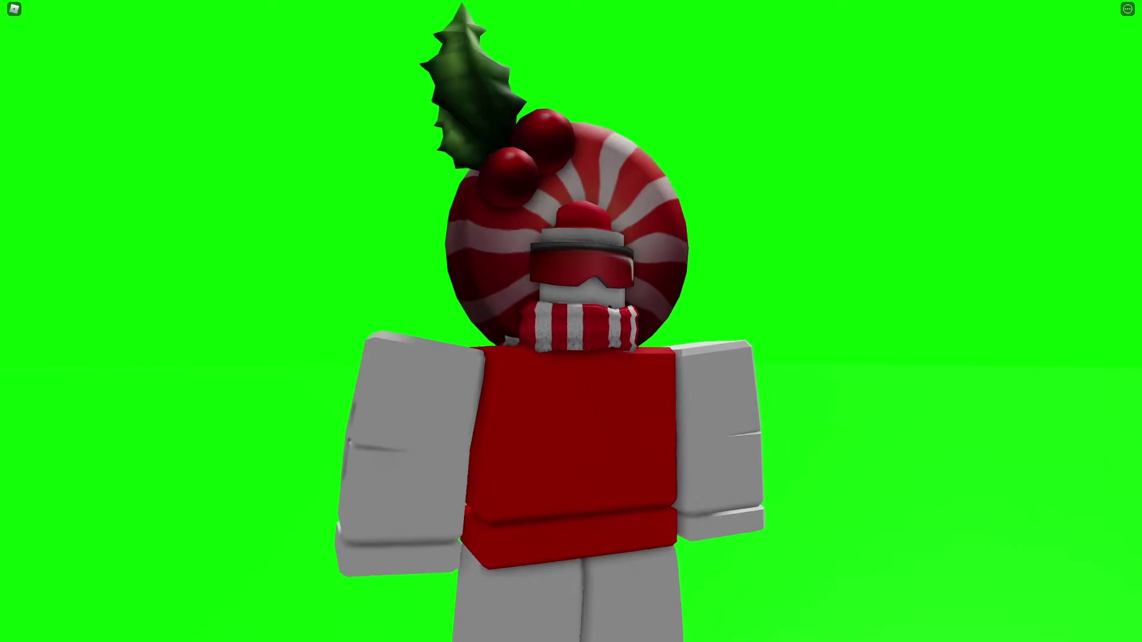
pyautogui.press('w')
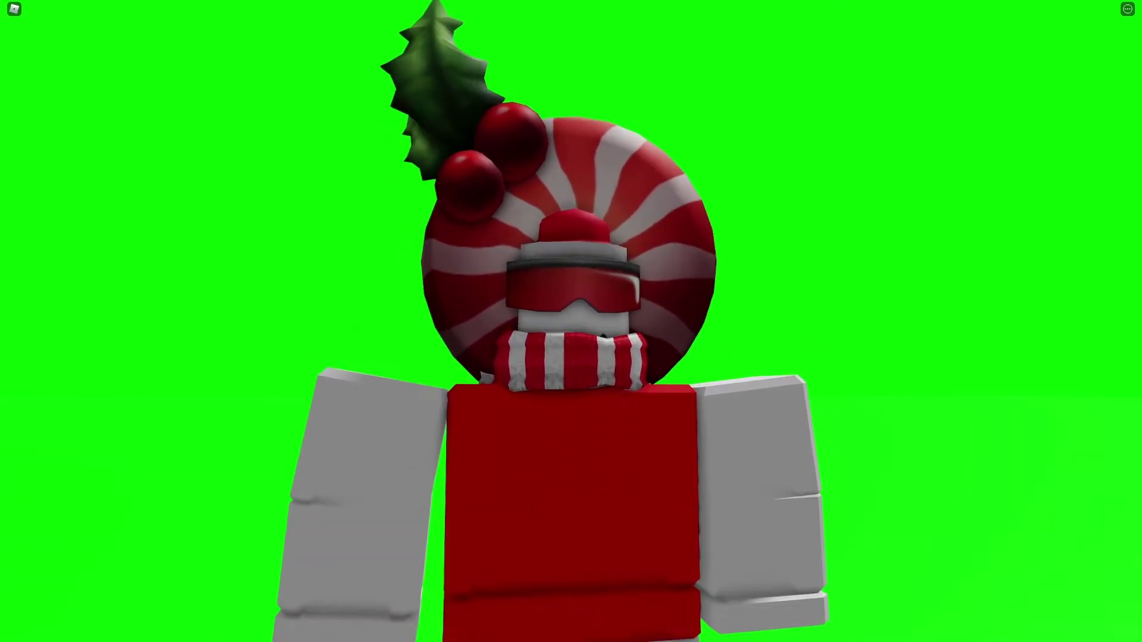
pyautogui.press('s')
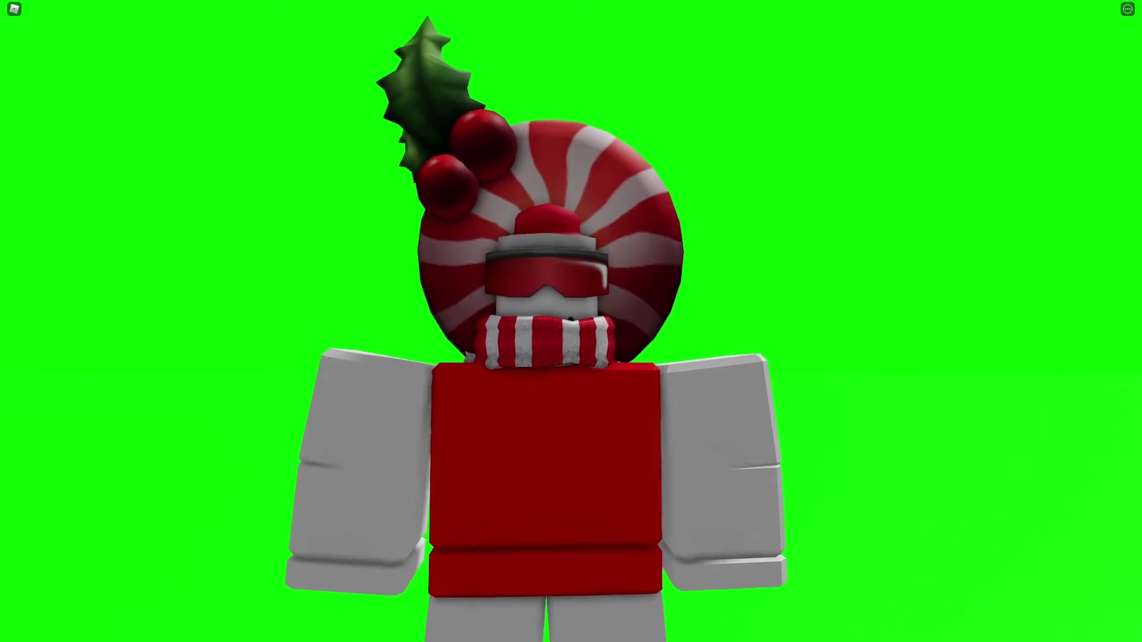
# Step: Capture a rectangular snip of the whole screen with the framed character and switch to paint.net
pyautogui.press('super+shift+s')
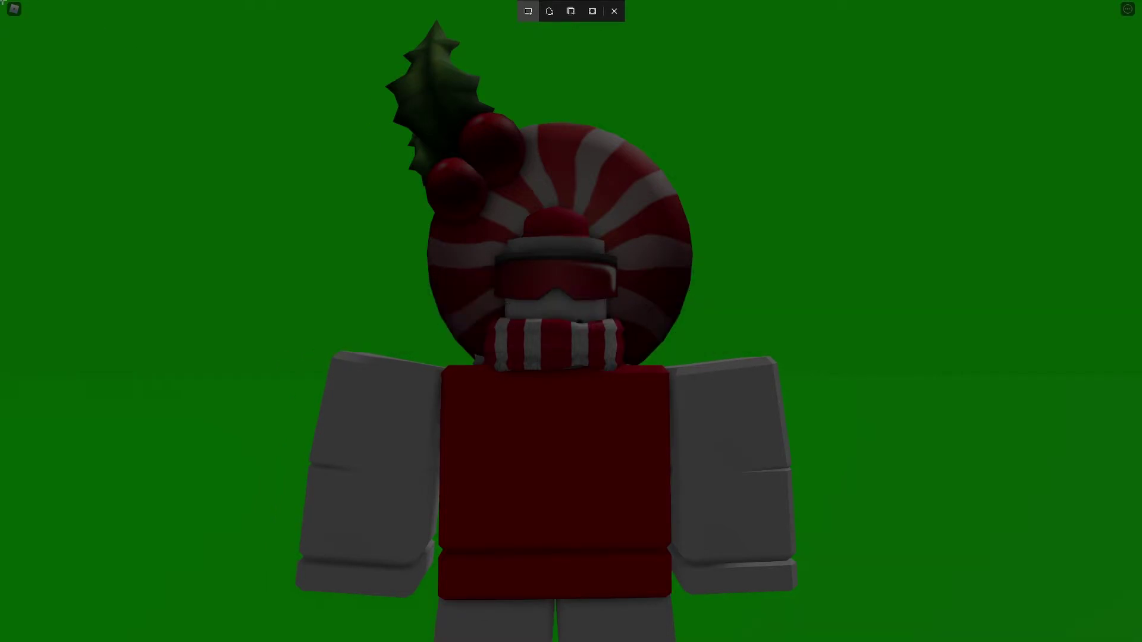
pyautogui.moveTo(1, 1); pyautogui.dragTo(1141, 641)
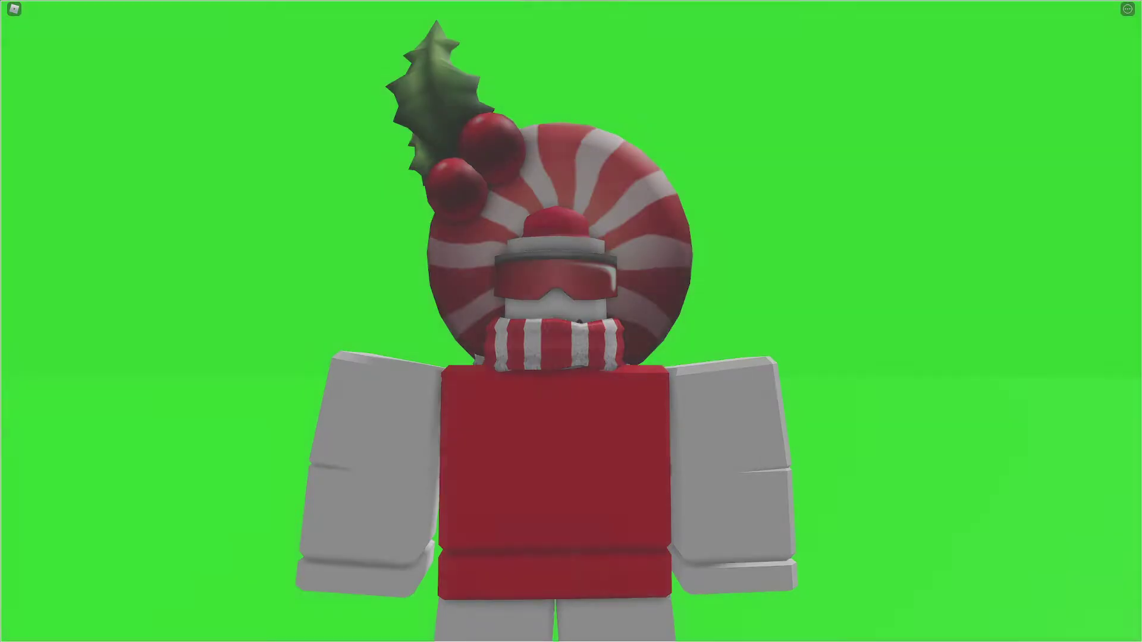
pyautogui.press('super')
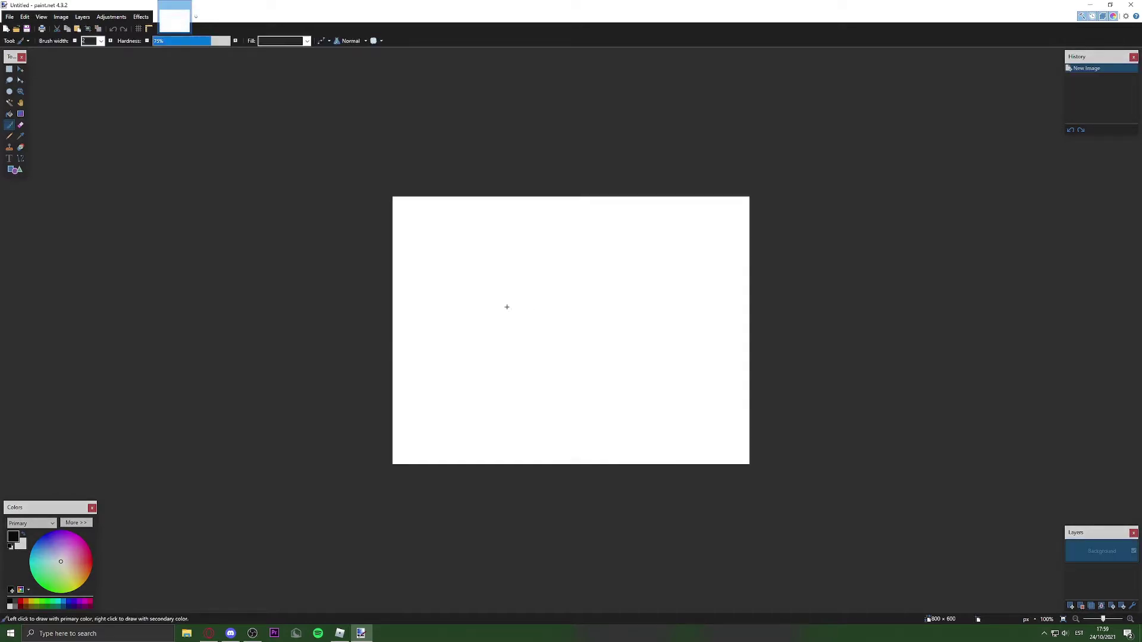
# Step: Create a new blank image 1920 pixels wide and 1080 pixels high
pyautogui.click(9, 17)
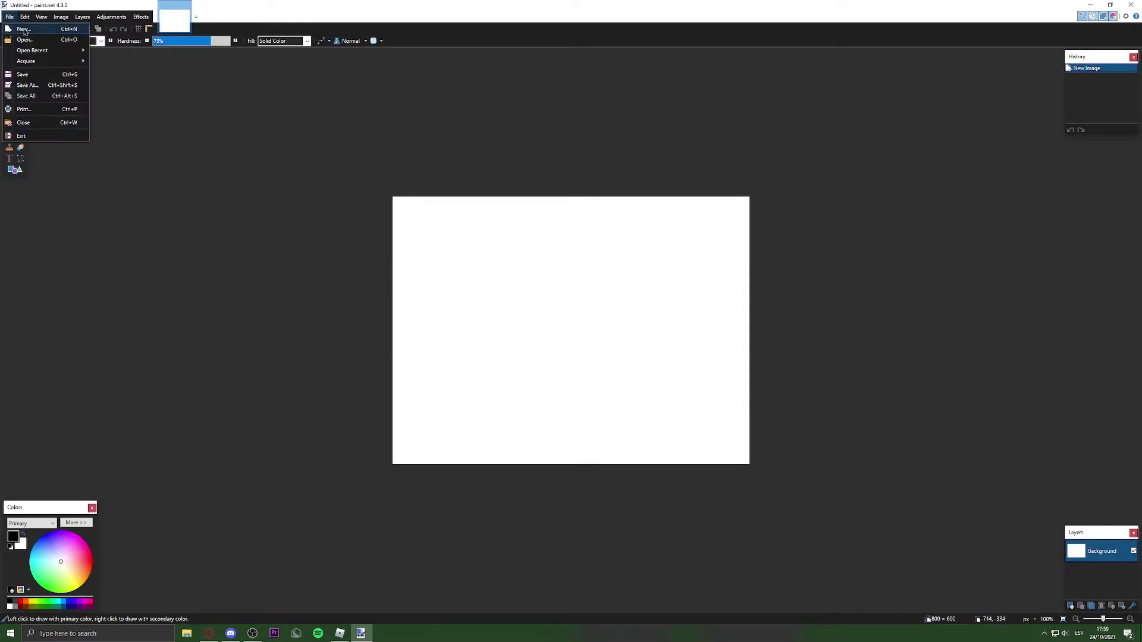
pyautogui.click(21, 27)
pyautogui.doubleClick(563, 305)
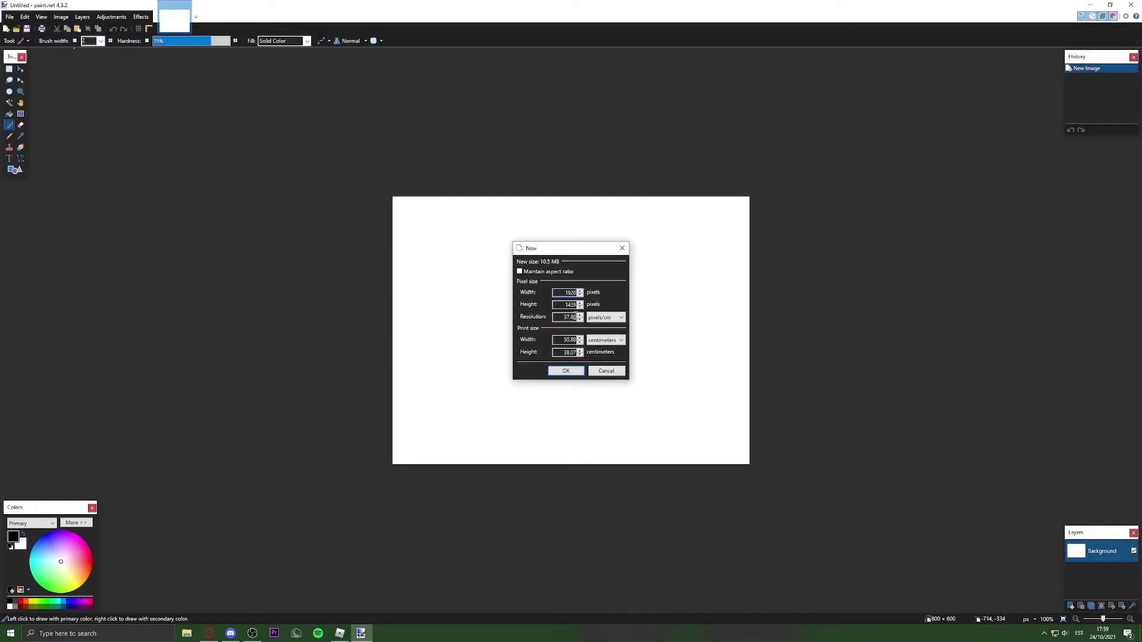
pyautogui.write('1080')
pyautogui.press('Return')
# Step: Paste the captured screenshot while keeping the canvas size, and shift it so the character lies within the canvas
pyautogui.hotkey('ctrl', 'v')
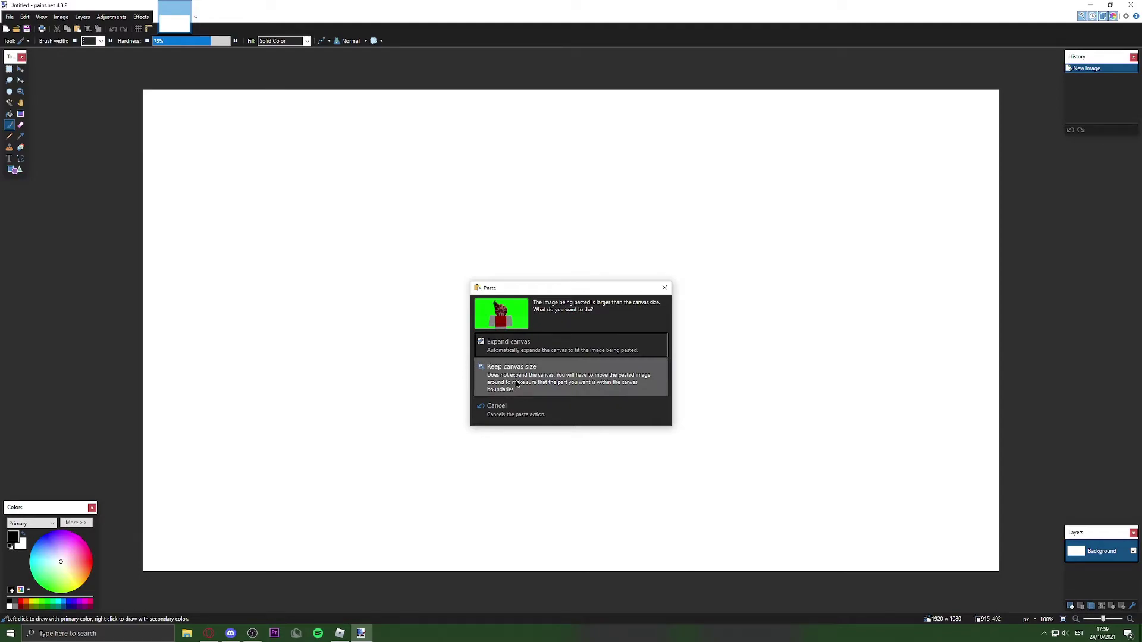
pyautogui.click(516, 384)
pyautogui.moveTo(858, 346); pyautogui.dragTo(746, 307)
pyautogui.keyDown('ctrl'); pyautogui.scroll(-3, 600, 370); pyautogui.keyUp('ctrl')
pyautogui.moveTo(596, 389); pyautogui.dragTo(595, 386)
pyautogui.keyDown('ctrl'); pyautogui.scroll(-1, 717, 364); pyautogui.keyUp('ctrl')
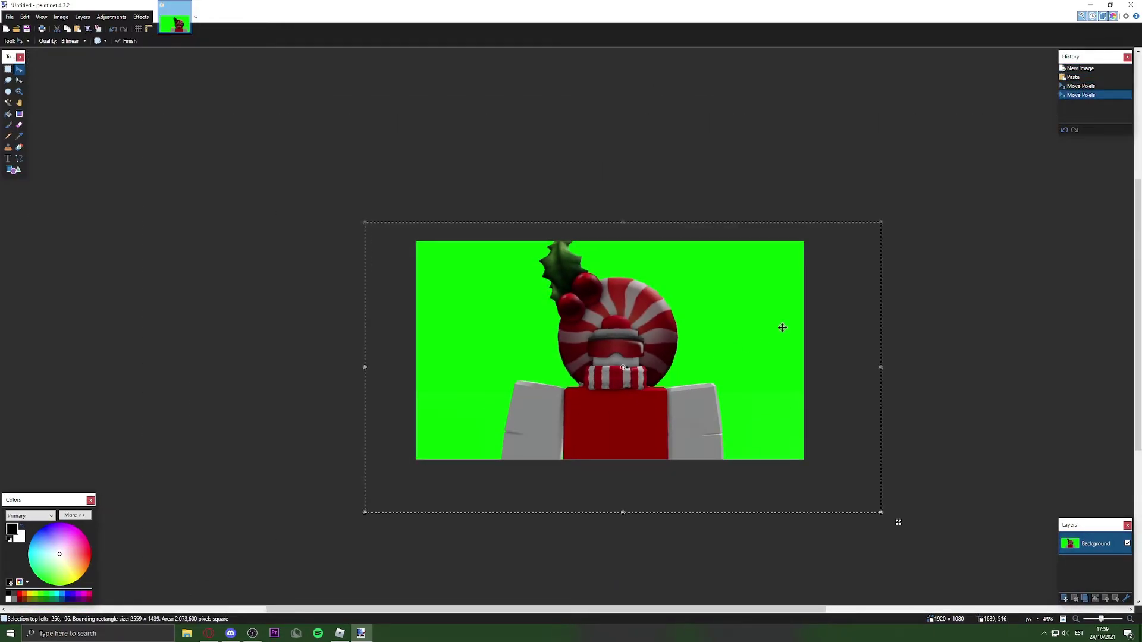
# Step: Scale the pasted screenshot down to about 2224 × 1251 pixels and move the character to the canvas's left side
pyautogui.moveTo(884, 223); pyautogui.dragTo(814, 260)
pyautogui.moveTo(694, 397); pyautogui.dragTo(619, 397)
pyautogui.keyDown('ctrl'); pyautogui.scroll(2, 627, 362); pyautogui.keyUp('ctrl')
pyautogui.keyDown('ctrl'); pyautogui.scroll(1, 631, 384); pyautogui.keyUp('ctrl')
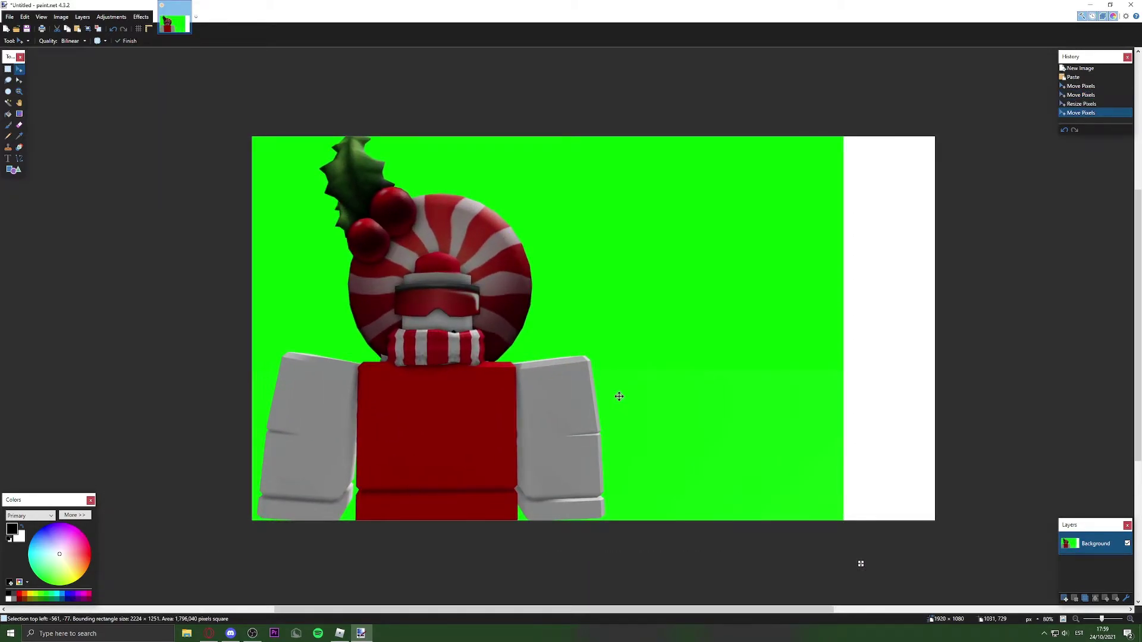
# Step: Select the green area left of the character with the Magic Wand at 50% tolerance and cut it out
pyautogui.click(8, 103)
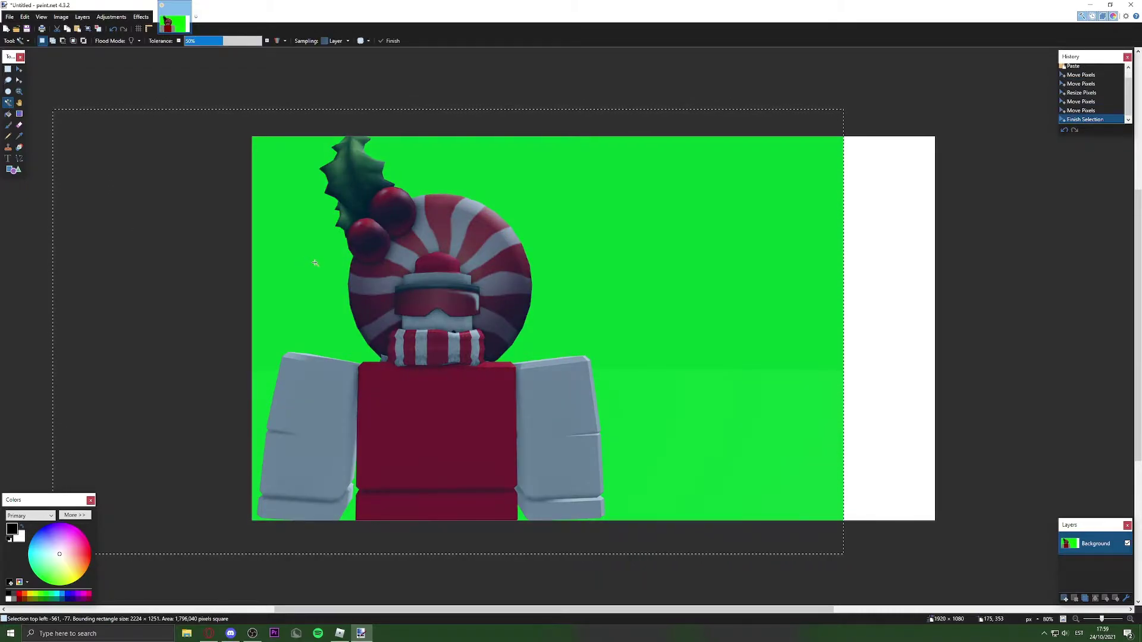
pyautogui.click(313, 262)
pyautogui.keyDown('ctrl'); pyautogui.scroll(2, 313, 262); pyautogui.keyUp('ctrl')
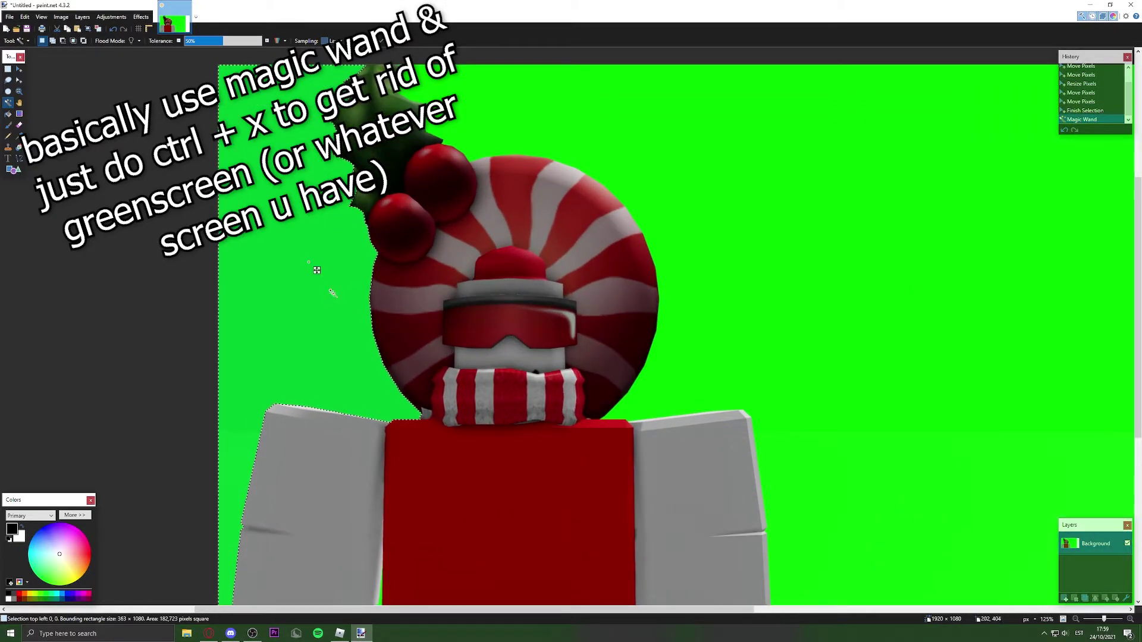
pyautogui.scroll(-3, 332, 290)
pyautogui.hotkey('ctrl', 'x')
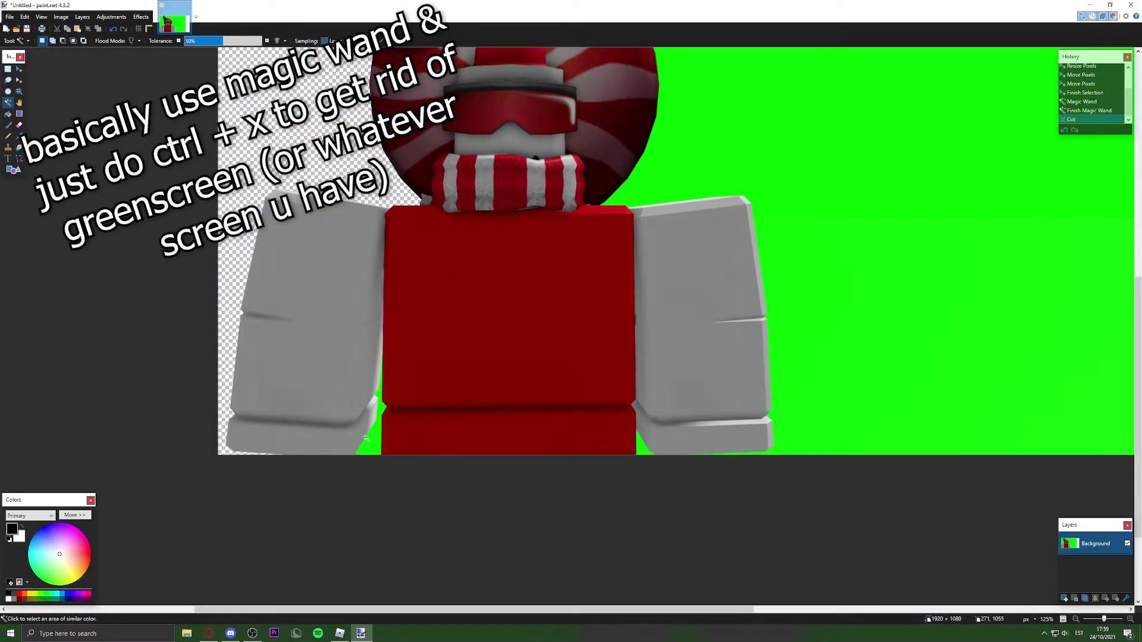
# Step: Cut out the remaining green between the arms and torso and right of the character using the Magic Wand
pyautogui.click(378, 445)
pyautogui.hotkey('ctrl', 'x')
pyautogui.click(632, 451)
pyautogui.hotkey('ctrl', 'x')
pyautogui.click(795, 447)
pyautogui.hotkey('ctrl', 'x')
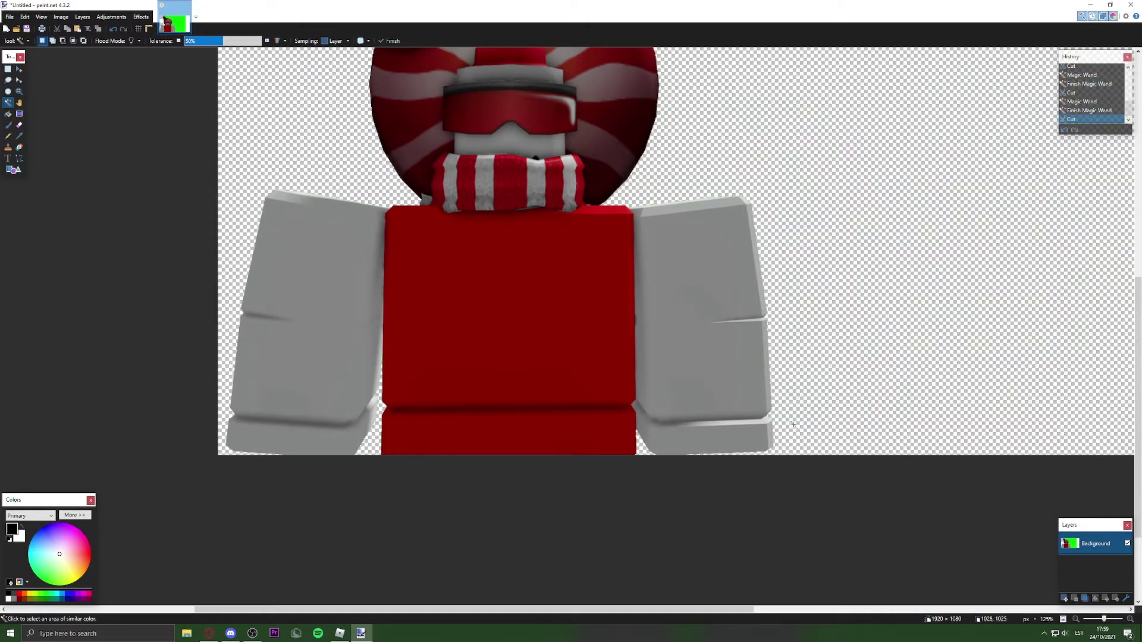
pyautogui.scroll(5, 744, 382)
pyautogui.keyDown('ctrl'); pyautogui.scroll(-3, 744, 383); pyautogui.keyUp('ctrl')
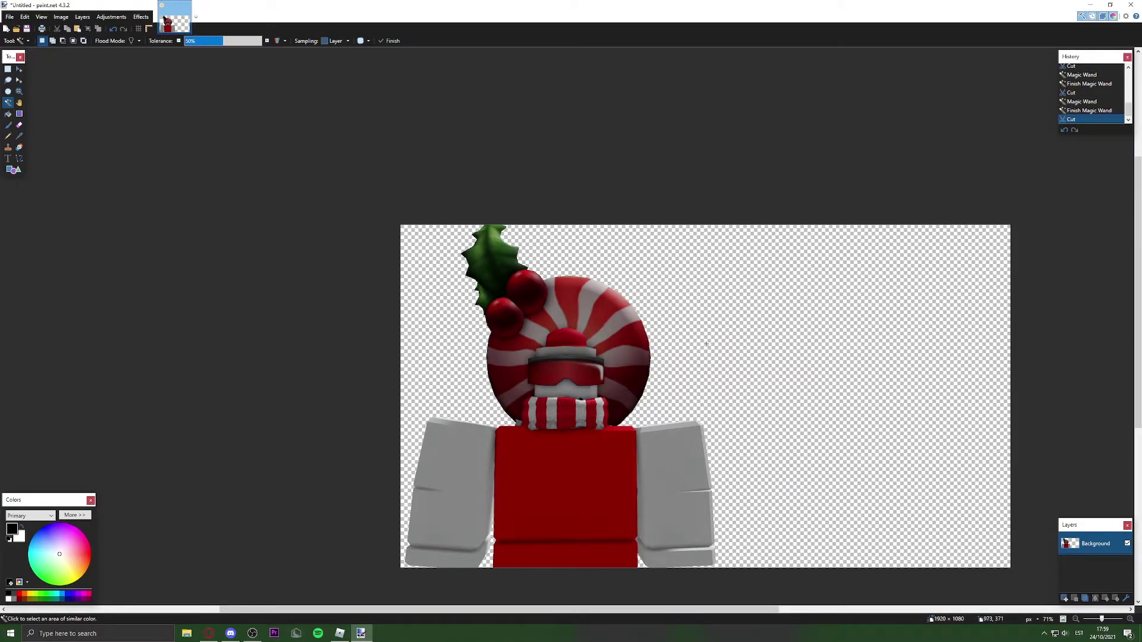
pyautogui.keyDown('ctrl'); pyautogui.scroll(6, 574, 412); pyautogui.keyUp('ctrl')
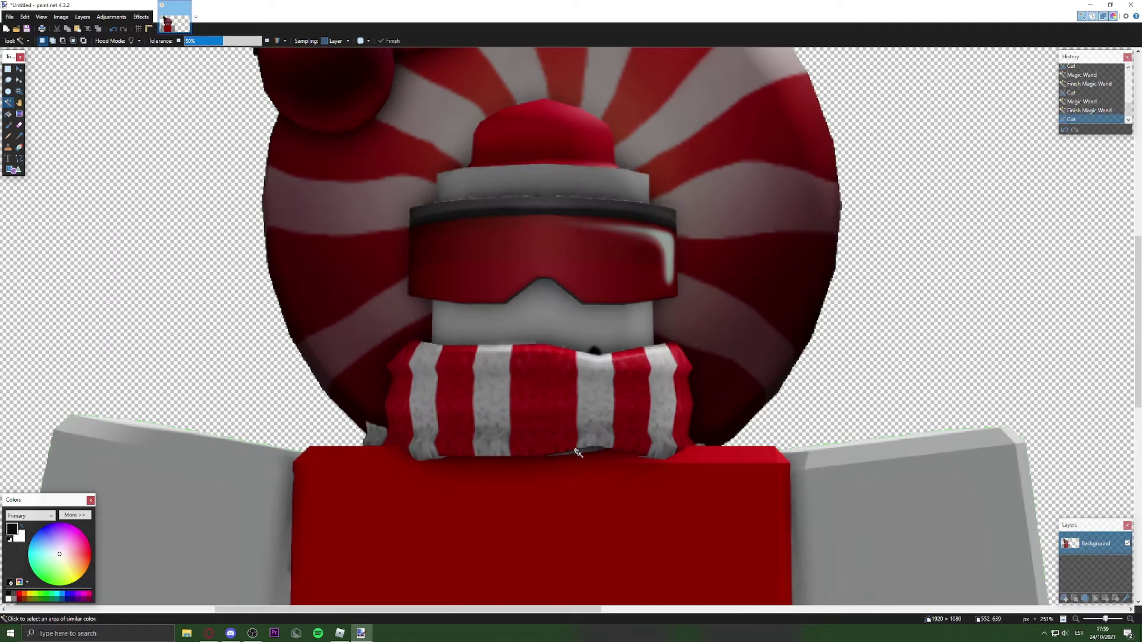
# Step: Add a new layer and place it beneath the character layer
pyautogui.keyDown('ctrl'); pyautogui.scroll(-5, 653, 434); pyautogui.keyUp('ctrl')
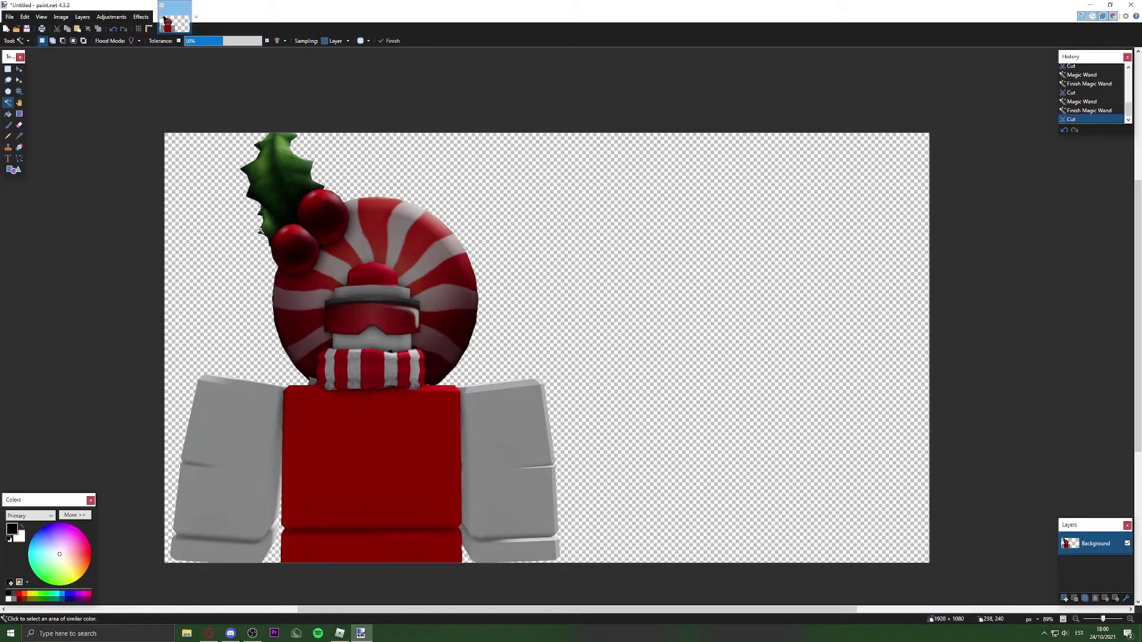
pyautogui.click(1065, 598)
pyautogui.moveTo(1090, 544); pyautogui.dragTo(1088, 577)
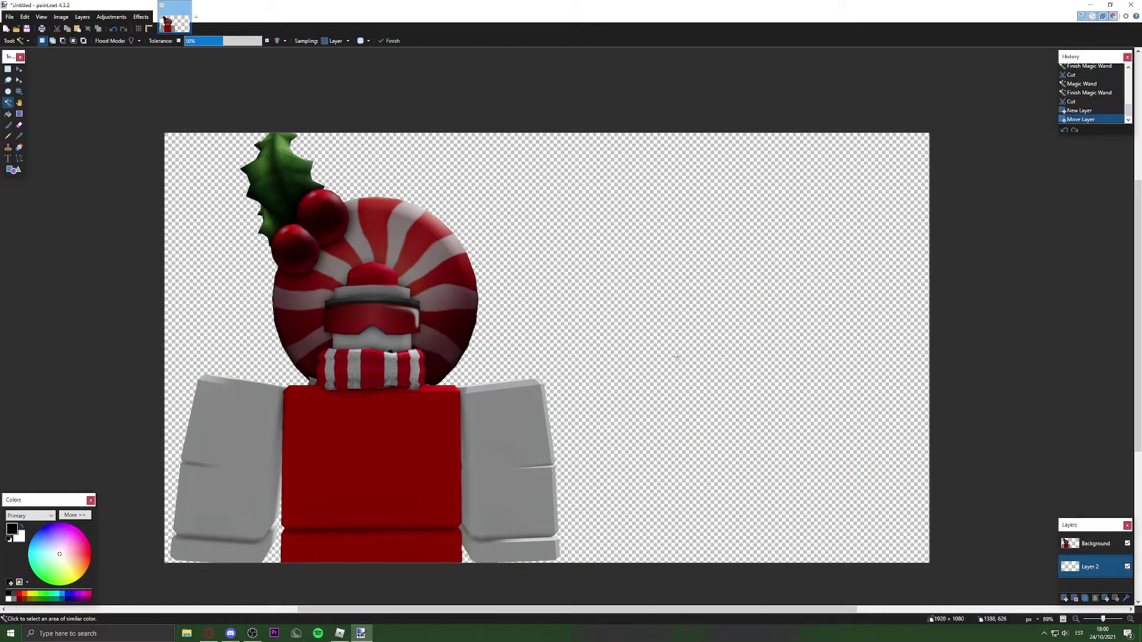
# Step: Switch to the browser, copy the sky and green ground screenshot, and return to paint.net
pyautogui.hotkey('alt', 'Tab')
pyautogui.rightClick(558, 320)
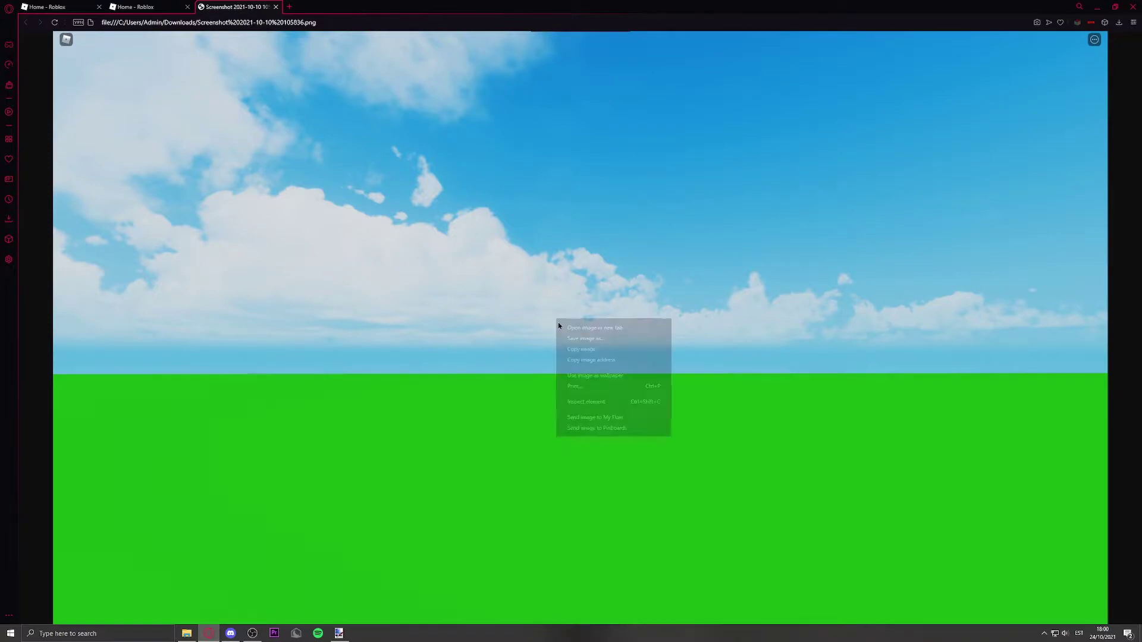
pyautogui.click(583, 350)
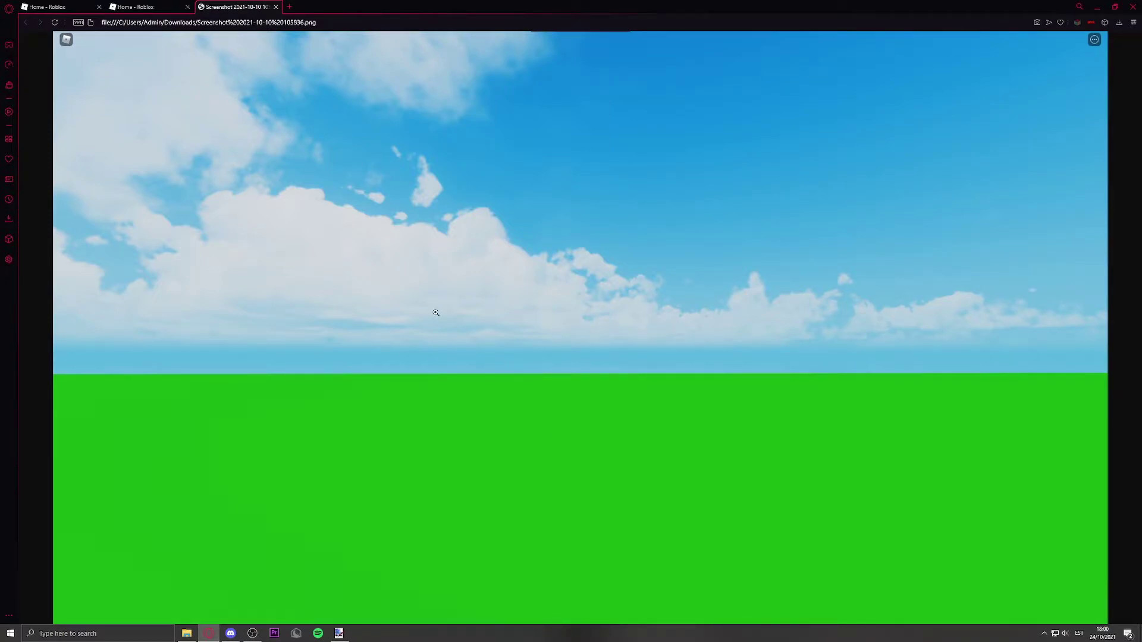
pyautogui.hotkey('alt', 'Tab')
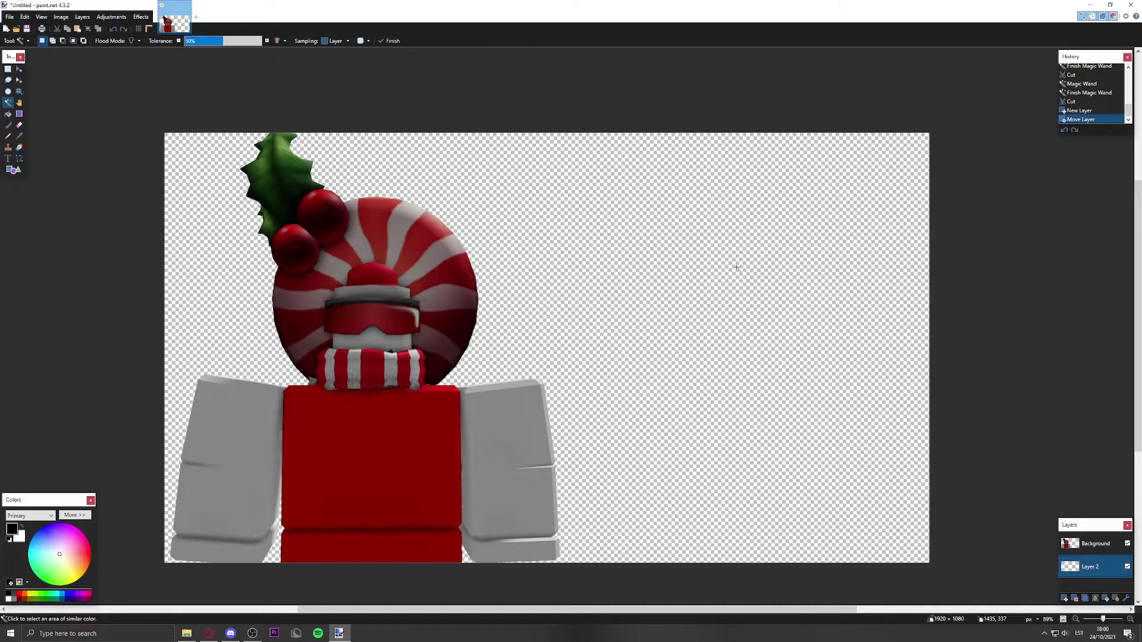
# Step: Paste the sky screenshot onto the lower layer keeping the canvas size, shift it up and left behind the character, and finish the selection
pyautogui.hotkey('ctrl', 'v')
pyautogui.click(507, 377)
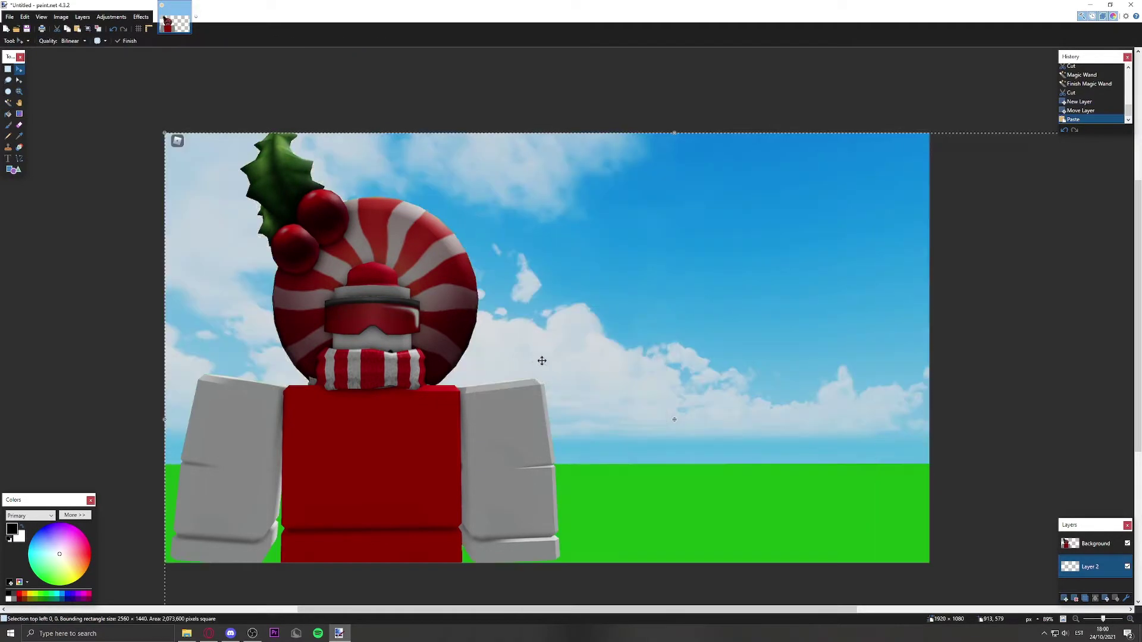
pyautogui.moveTo(581, 391); pyautogui.dragTo(489, 371)
pyautogui.keyDown('ctrl'); pyautogui.scroll(-5, 534, 357); pyautogui.keyUp('ctrl')
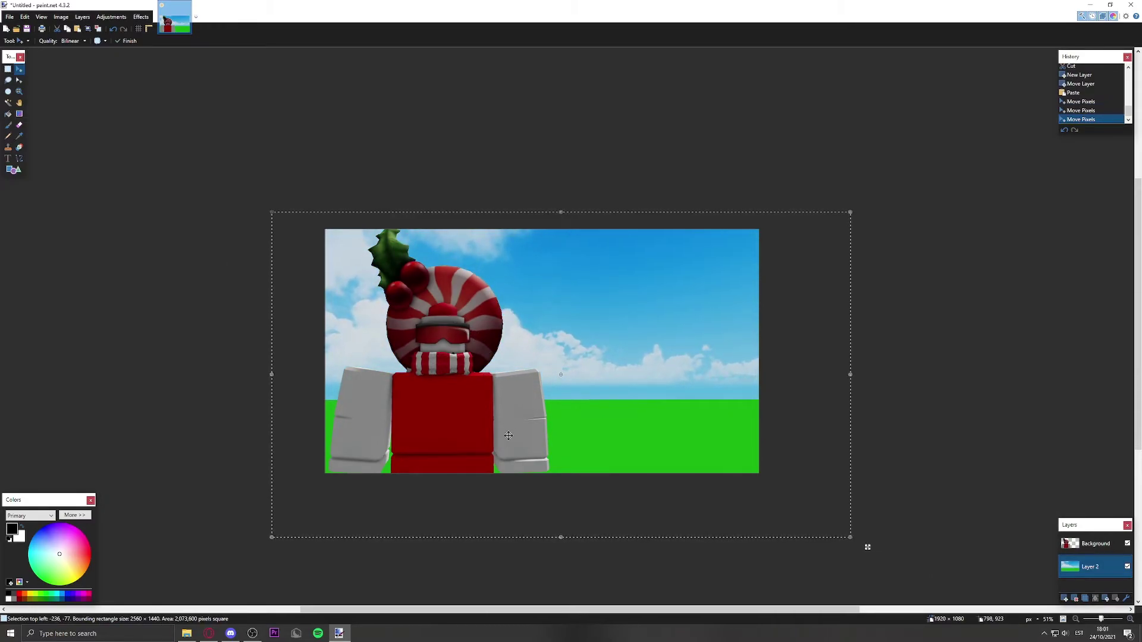
pyautogui.keyDown('ctrl'); pyautogui.scroll(3, 541, 347); pyautogui.keyUp('ctrl')
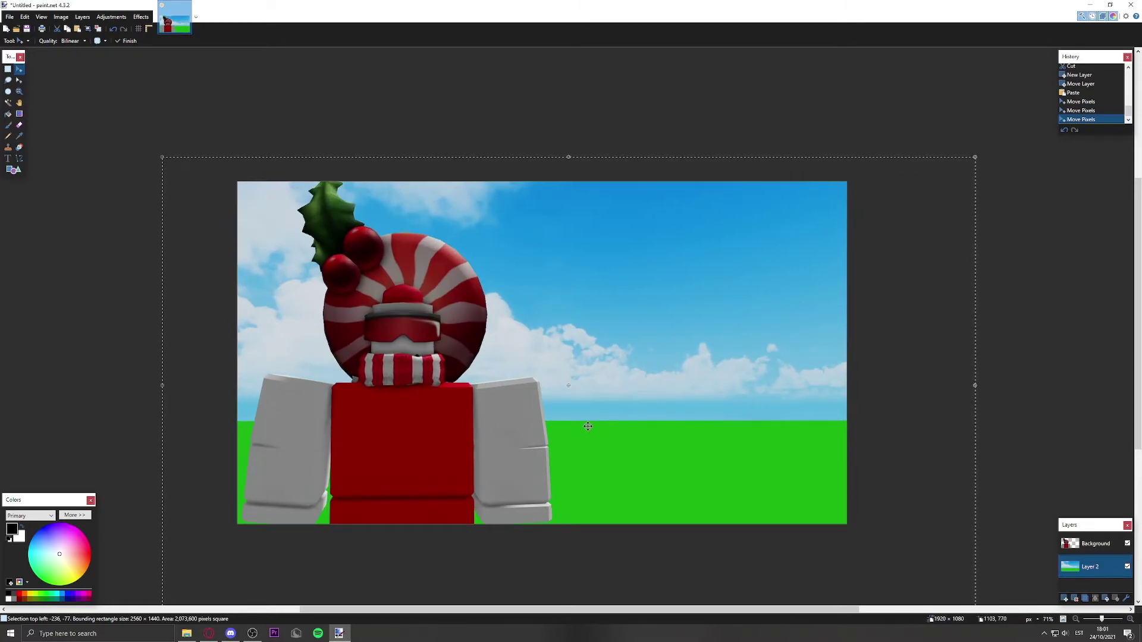
pyautogui.click(8, 102)
pyautogui.click(82, 187)
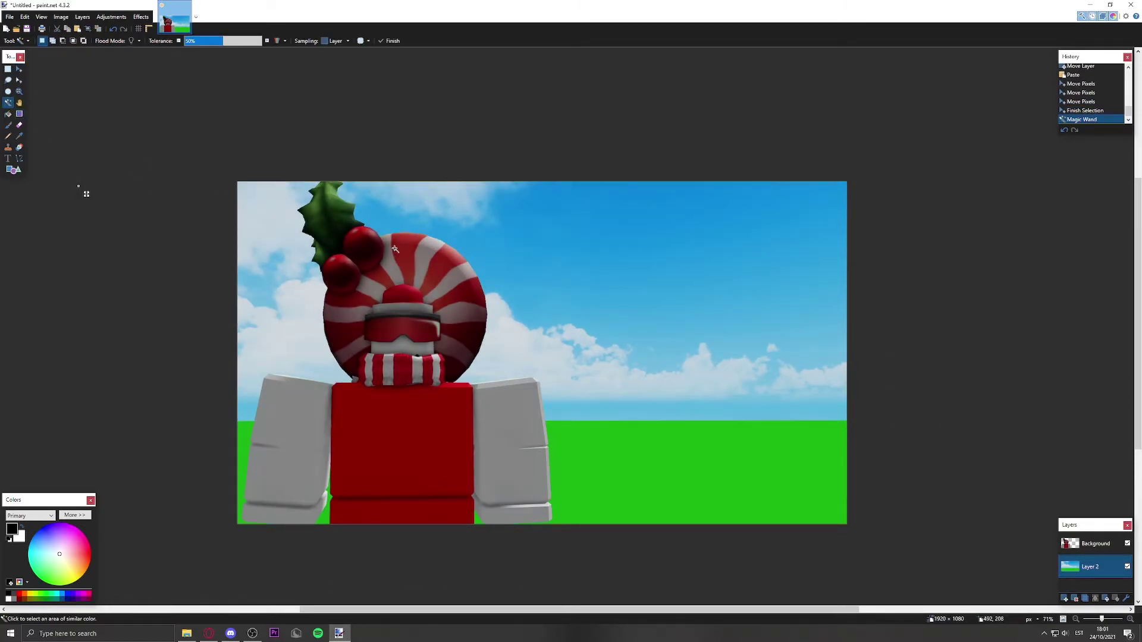
# Step: Apply the Unfocus blur to the sky background layer
pyautogui.click(141, 16)
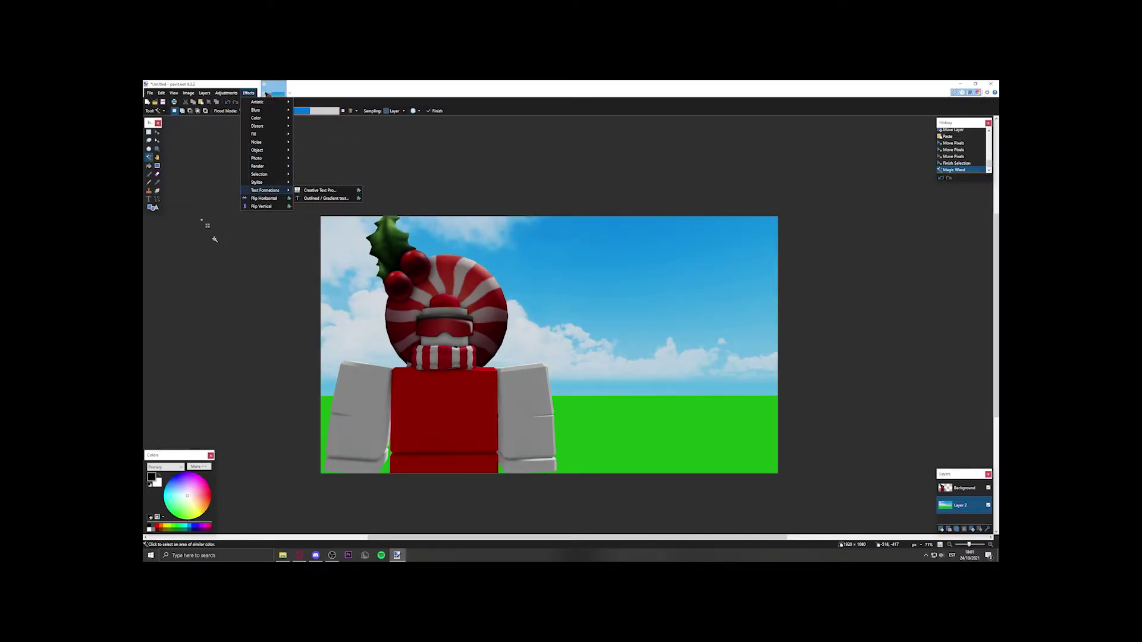
pyautogui.click(214, 238)
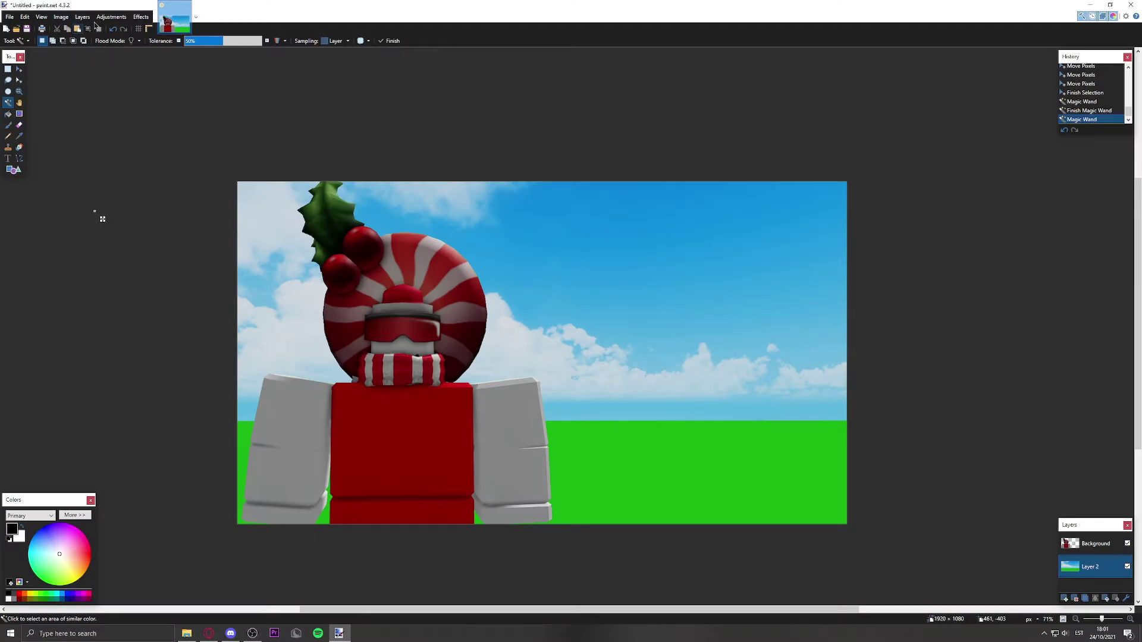
pyautogui.click(141, 17)
pyautogui.moveTo(155, 40)
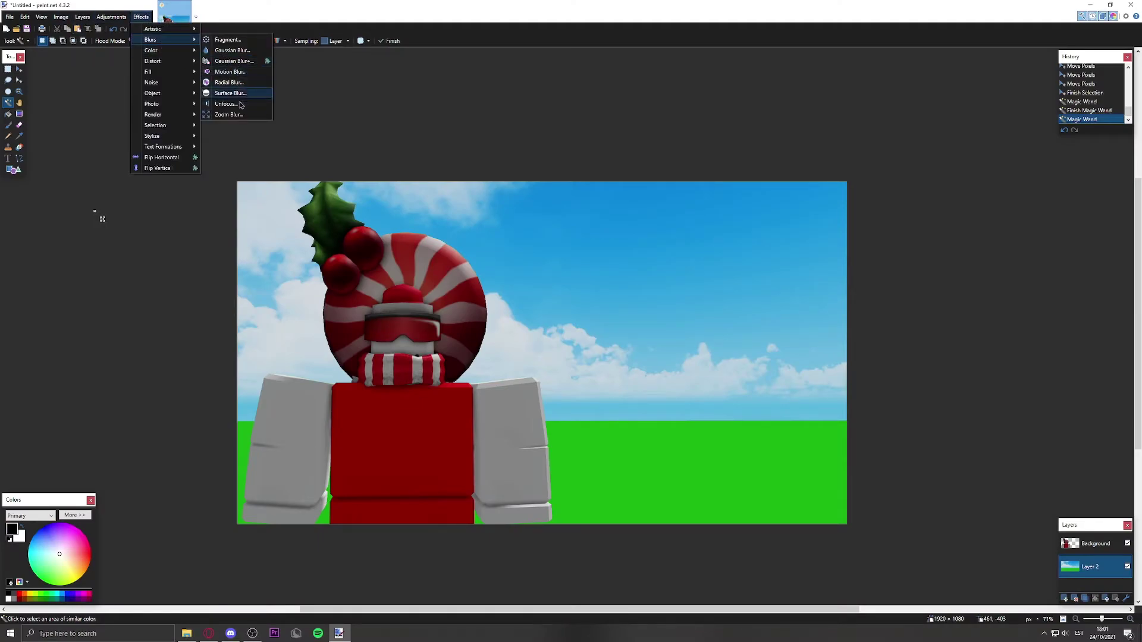
pyautogui.click(237, 115)
pyautogui.moveTo(504, 312); pyautogui.dragTo(504, 313)
pyautogui.click(584, 330)
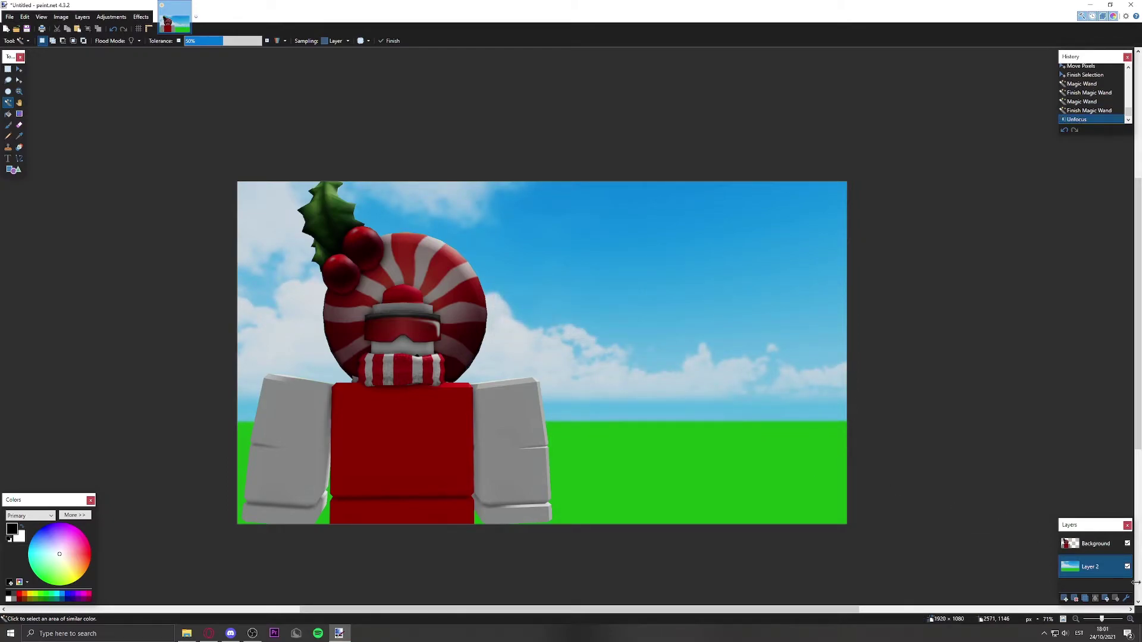
# Step: Apply Object Shadow with its default settings to the character layer
pyautogui.click(1094, 543)
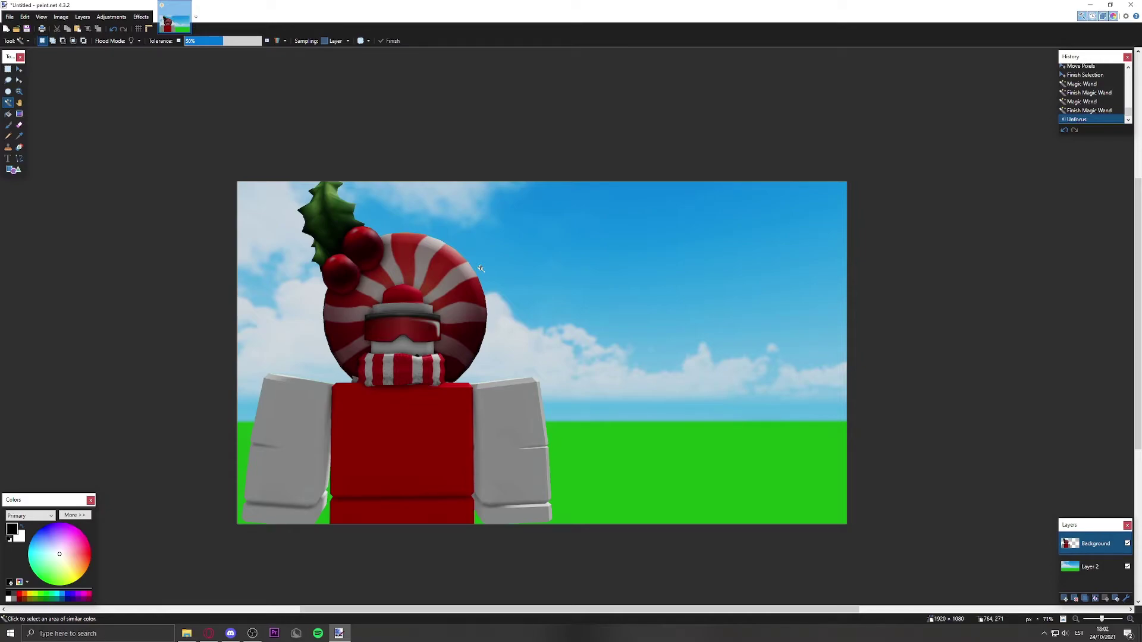
pyautogui.click(141, 16)
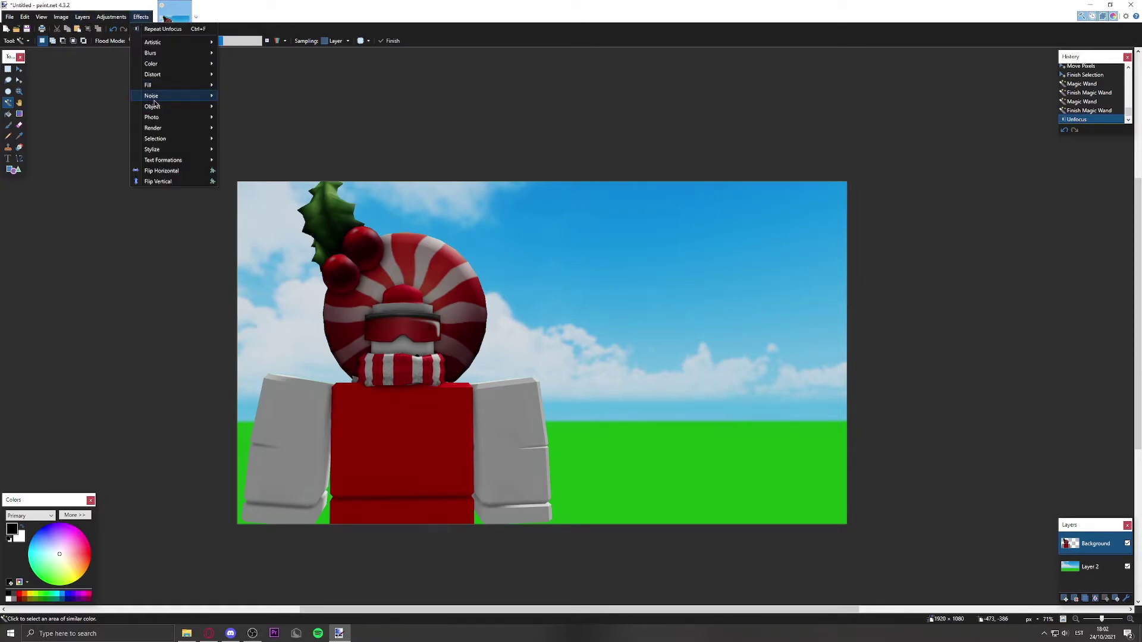
pyautogui.moveTo(156, 109)
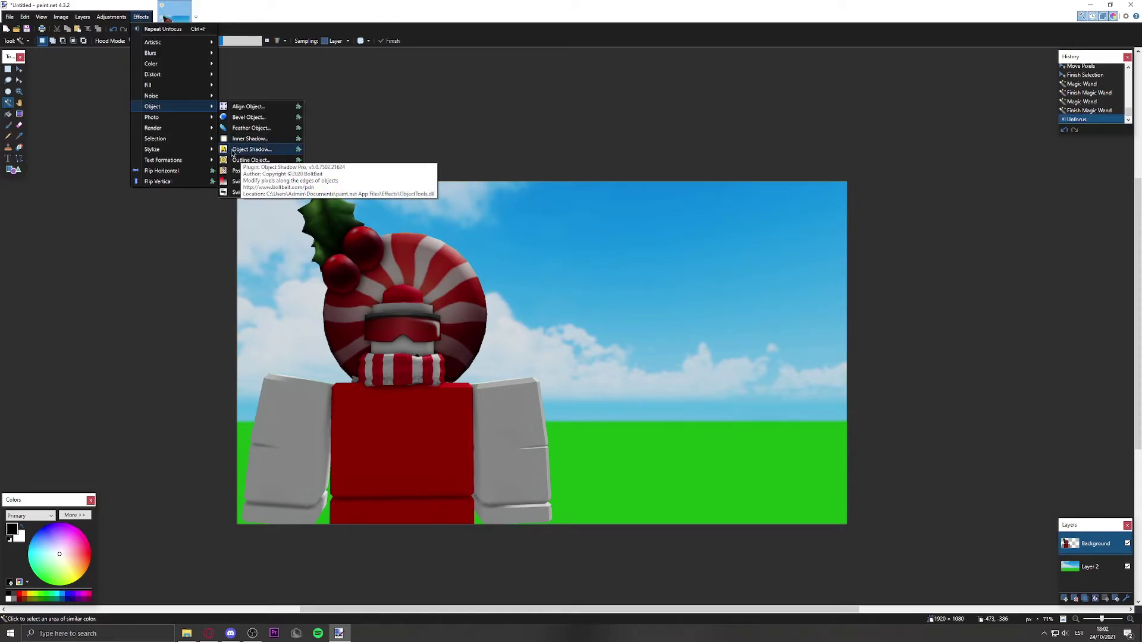
pyautogui.click(251, 149)
pyautogui.press('Return')
# Step: Outline the character in white with the Outline Object effect at width 10
pyautogui.click(141, 17)
pyautogui.moveTo(157, 109)
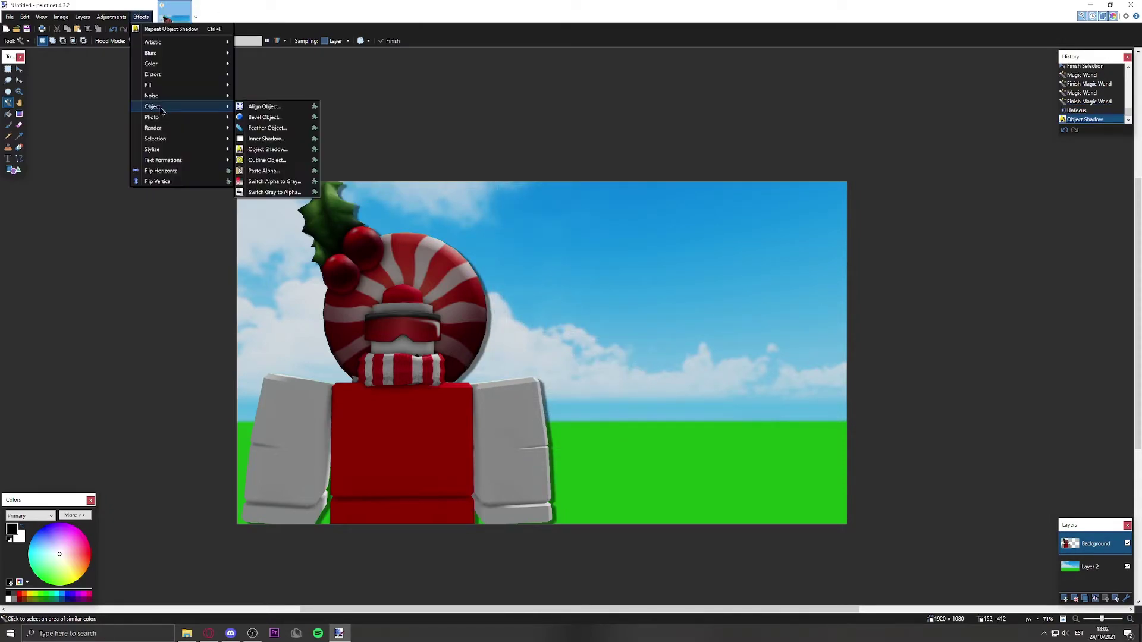
pyautogui.click(268, 162)
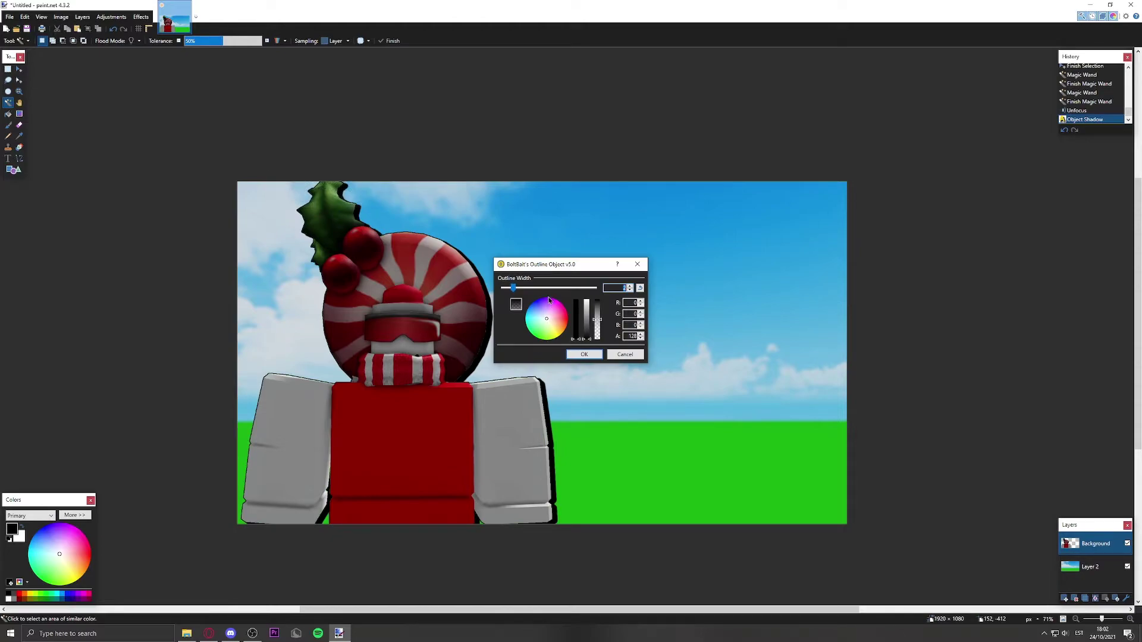
pyautogui.moveTo(561, 290); pyautogui.dragTo(607, 289)
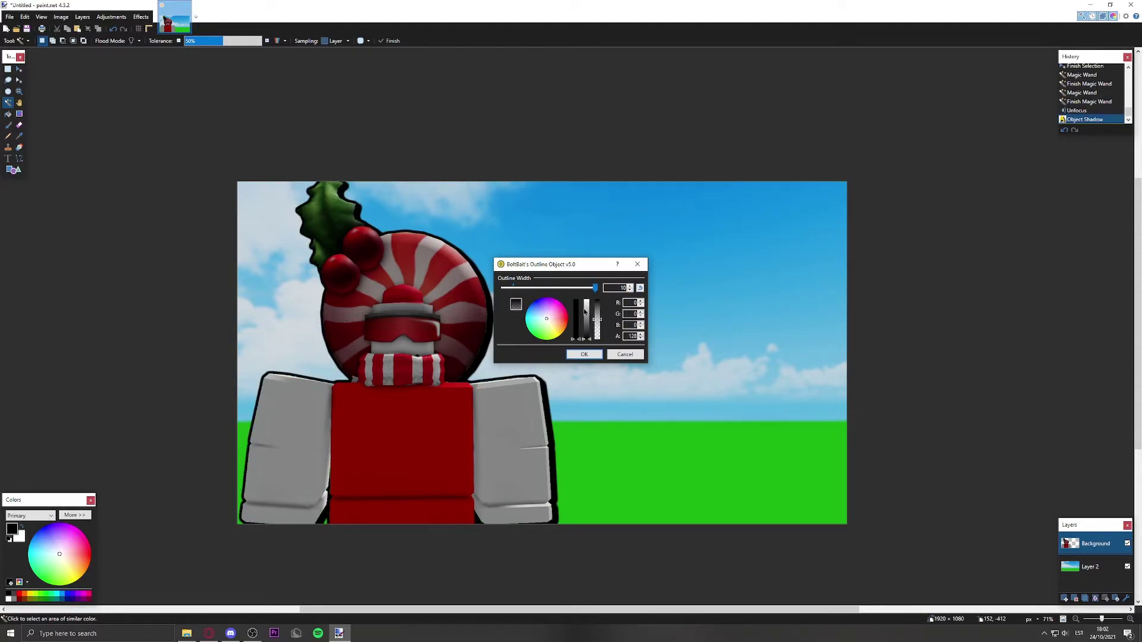
pyautogui.click(587, 300)
pyautogui.click(582, 355)
# Step: Try an Object Shadow on the outlined character and undo it
pyautogui.click(141, 17)
pyautogui.moveTo(156, 109)
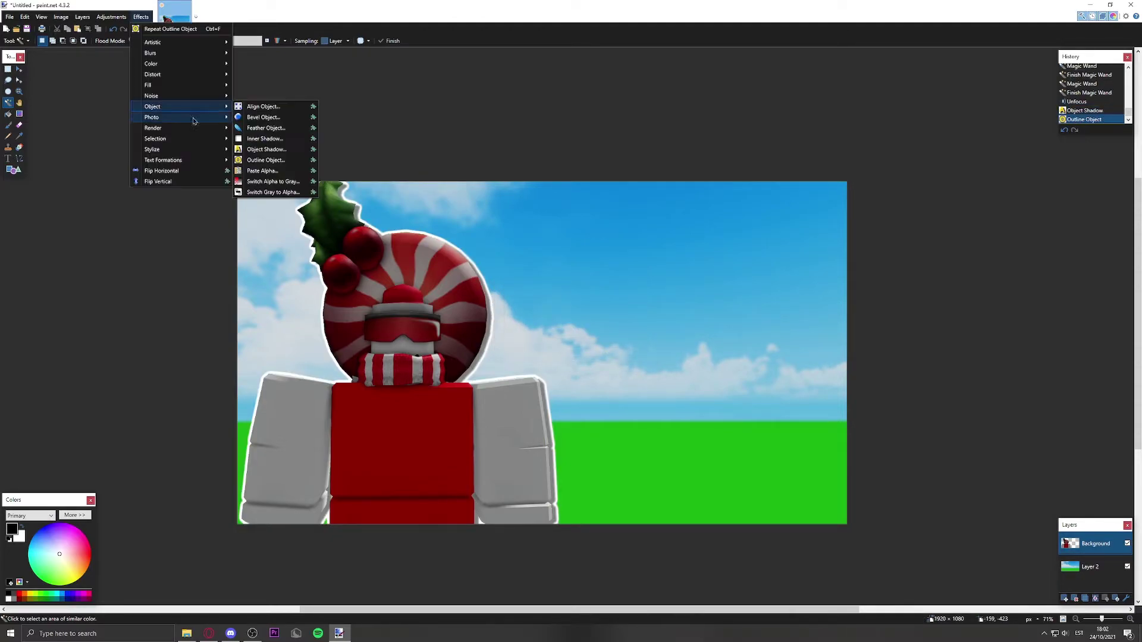
pyautogui.click(270, 153)
pyautogui.click(584, 445)
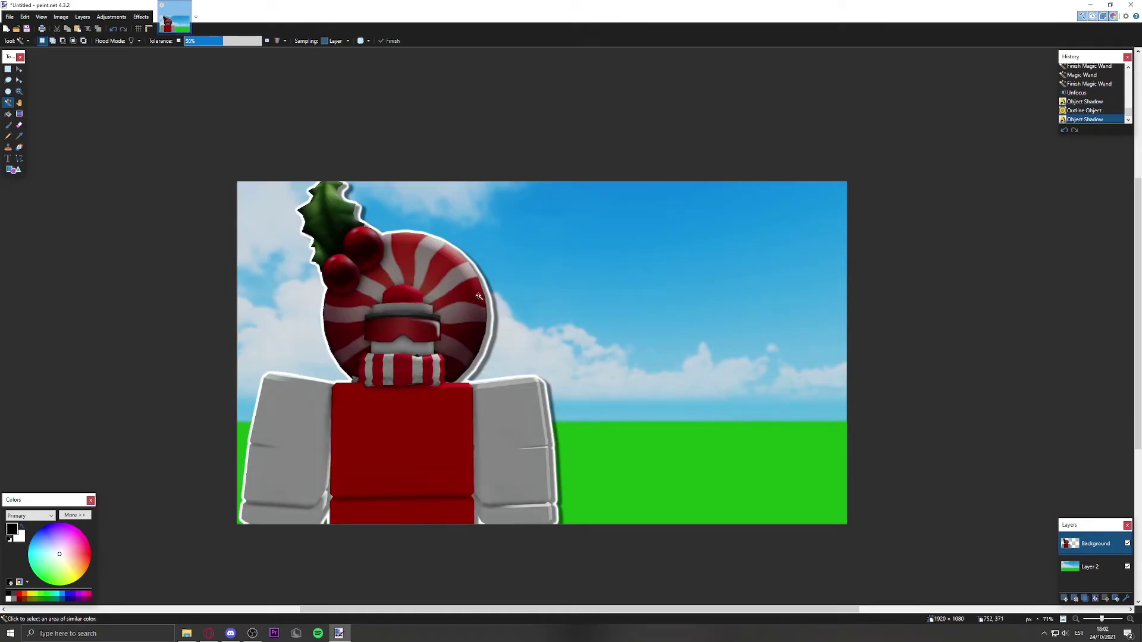
pyautogui.hotkey('ctrl', 'z')
# Step: Thicken the character's white border by applying Outline Object a second time with the same settings
pyautogui.click(141, 17)
pyautogui.moveTo(156, 109)
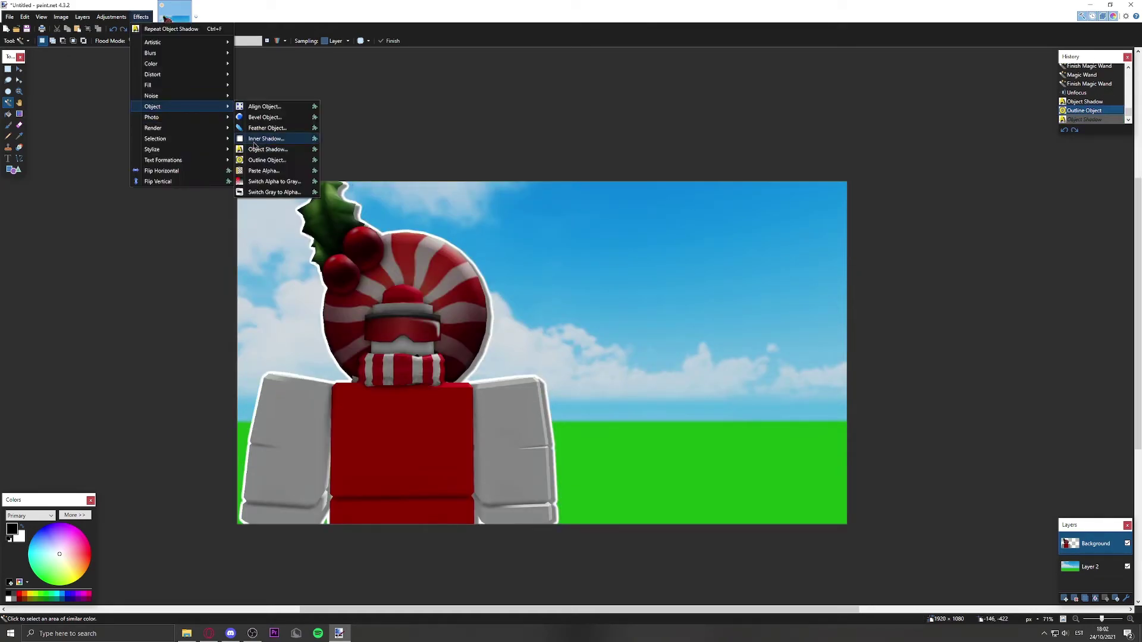
pyautogui.click(268, 159)
pyautogui.click(571, 355)
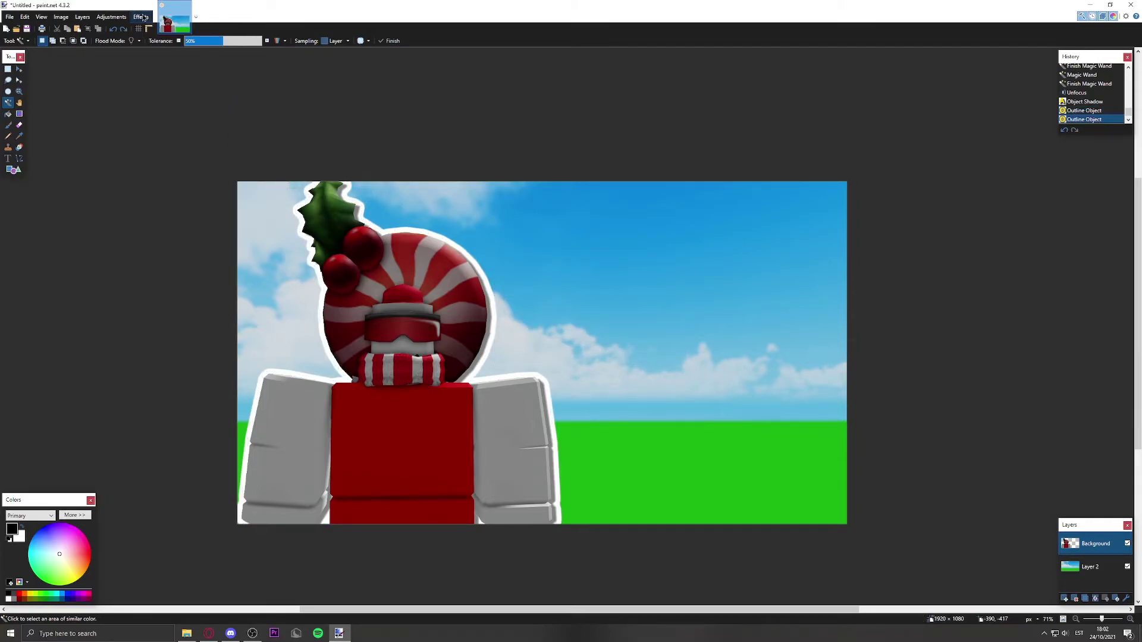
# Step: Try a third Outline Object pass on the character and undo it
pyautogui.click(144, 17)
pyautogui.moveTo(173, 107)
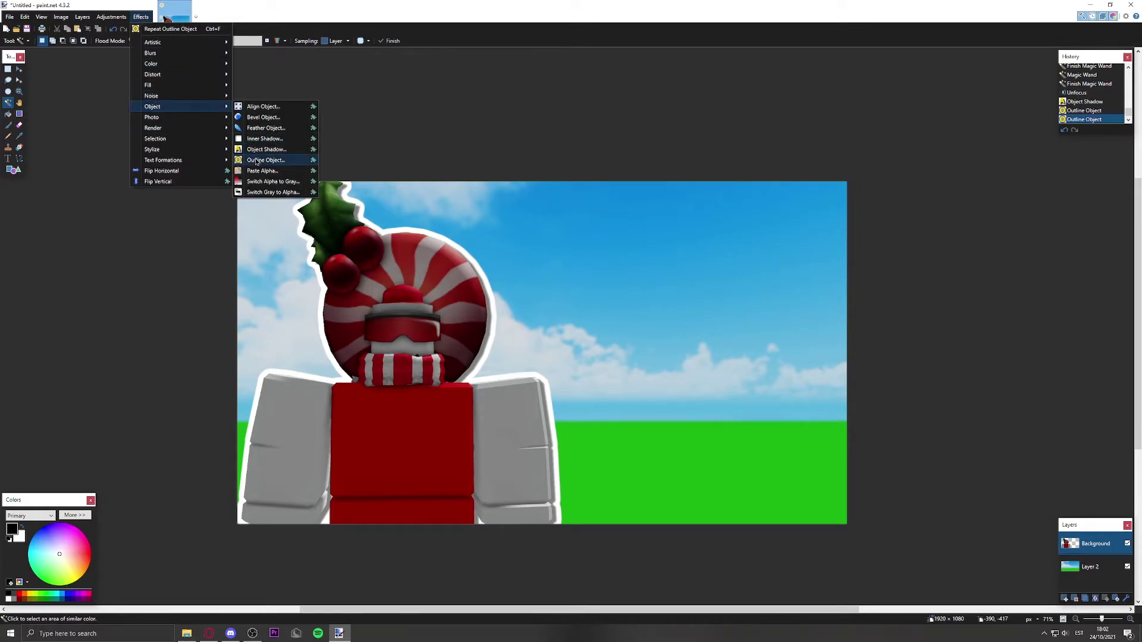
pyautogui.click(257, 160)
pyautogui.click(580, 353)
pyautogui.hotkey('ctrl', 'z')
# Step: Apply Object Shadow with its default settings to the character with the thickened white outline
pyautogui.click(141, 16)
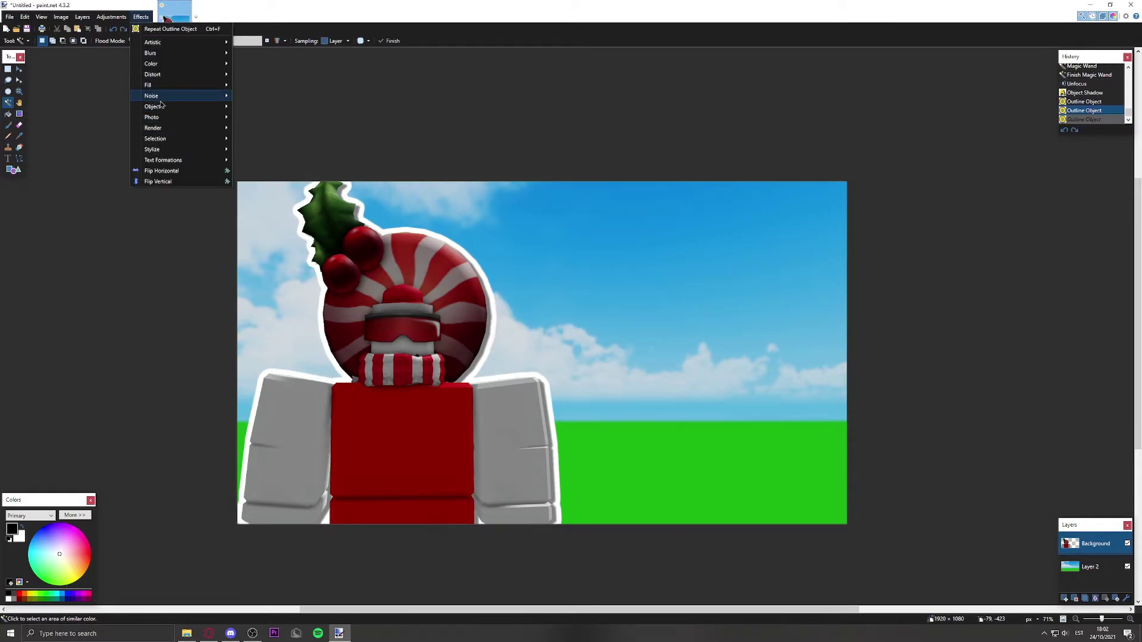
pyautogui.click(266, 149)
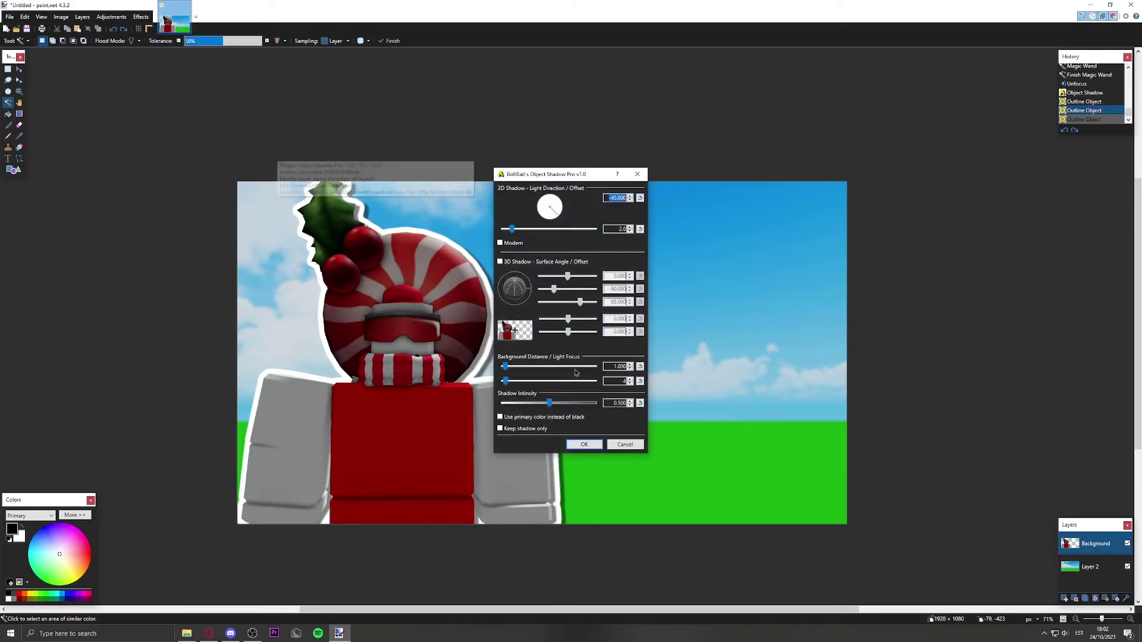
pyautogui.click(598, 444)
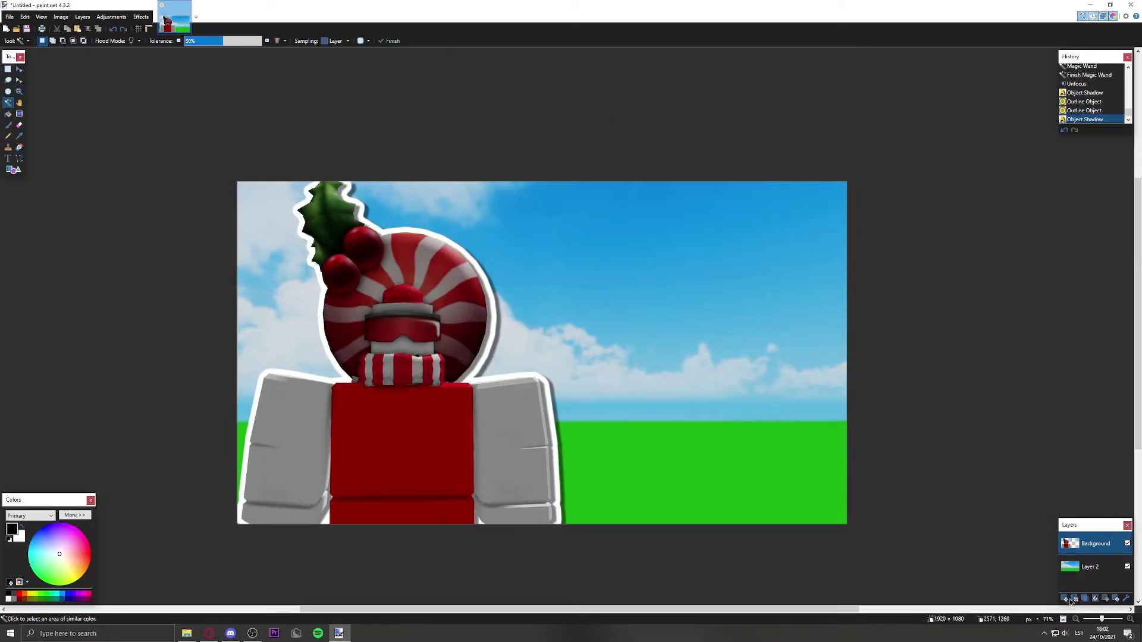
# Step: Add a new layer above the character and open the Outlined / Gradient text effect, keeping its dialog clear of the preview text
pyautogui.click(1064, 598)
pyautogui.click(141, 16)
pyautogui.moveTo(179, 161)
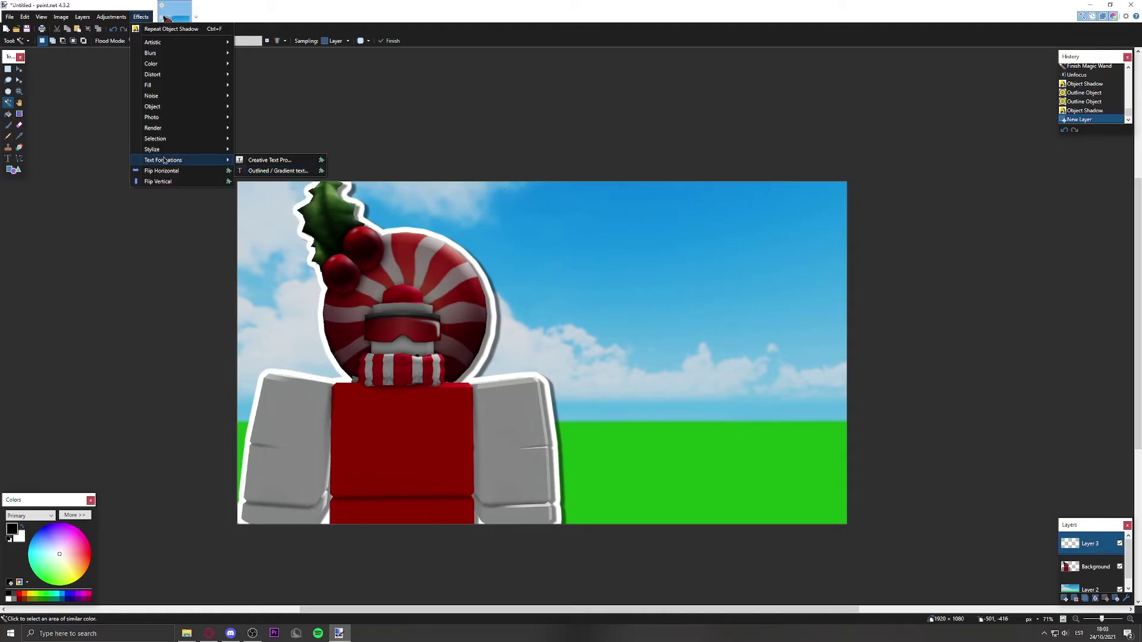
pyautogui.click(275, 170)
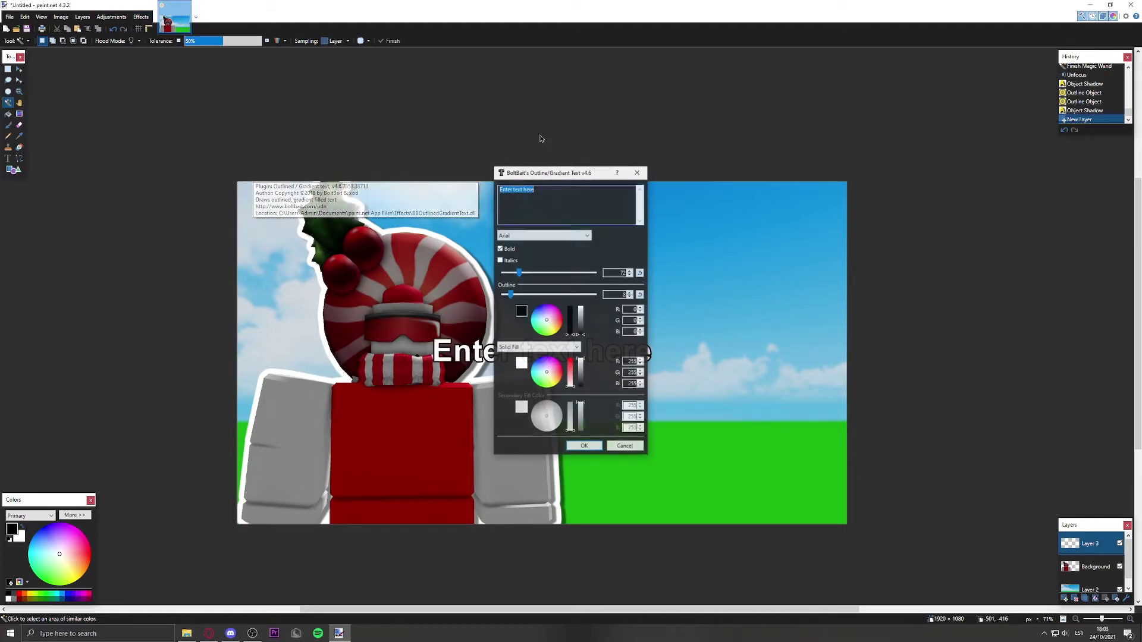
pyautogui.moveTo(548, 171); pyautogui.dragTo(822, 162)
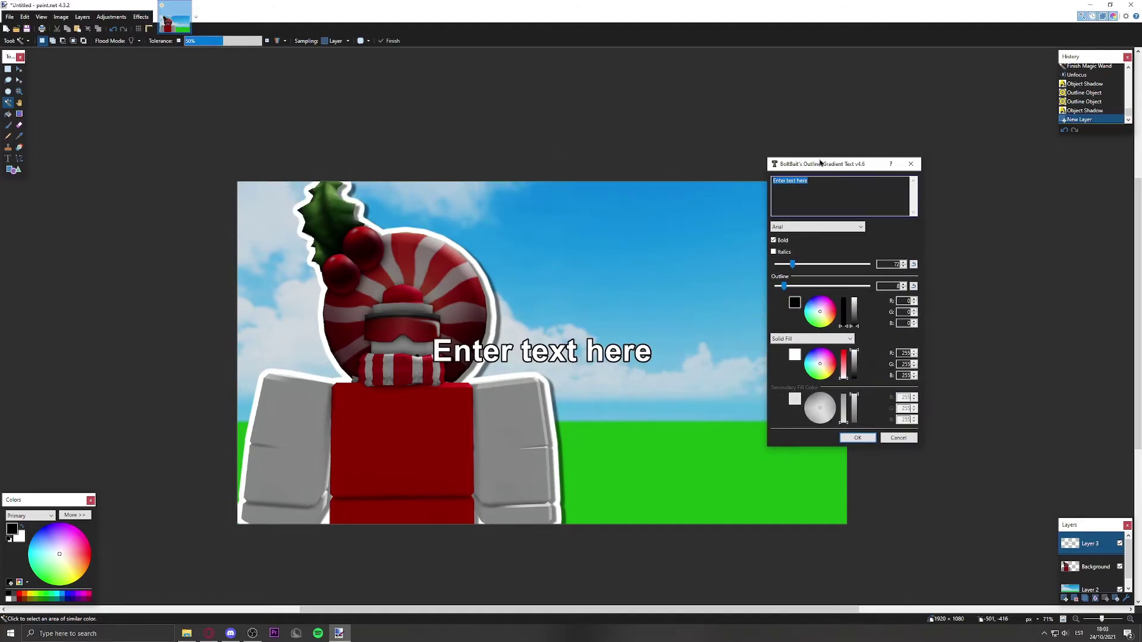
# Step: Set the text font to BubbleGum, the font size to 124 and the outline width to 25
pyautogui.click(787, 231)
pyautogui.scroll(-5, 800, 357)
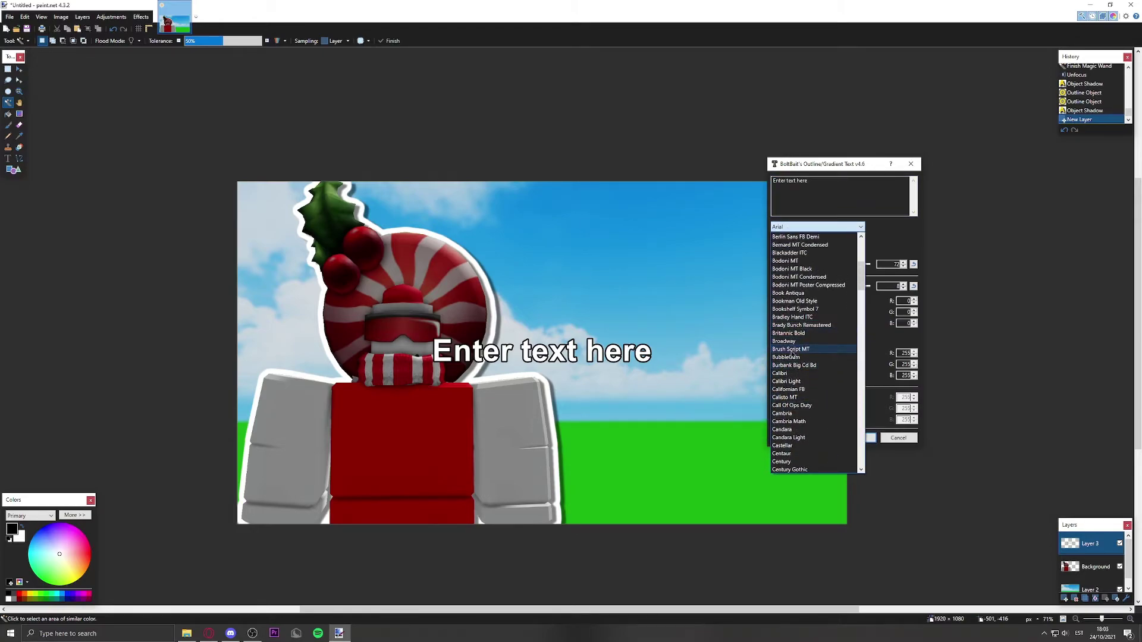
pyautogui.click(786, 317)
pyautogui.moveTo(833, 163); pyautogui.dragTo(902, 159)
pyautogui.moveTo(866, 264)
pyautogui.mouseDown()
pyautogui.moveTo(877, 263)
pyautogui.moveTo(859, 286)
pyautogui.moveTo(870, 282)
pyautogui.mouseUp()
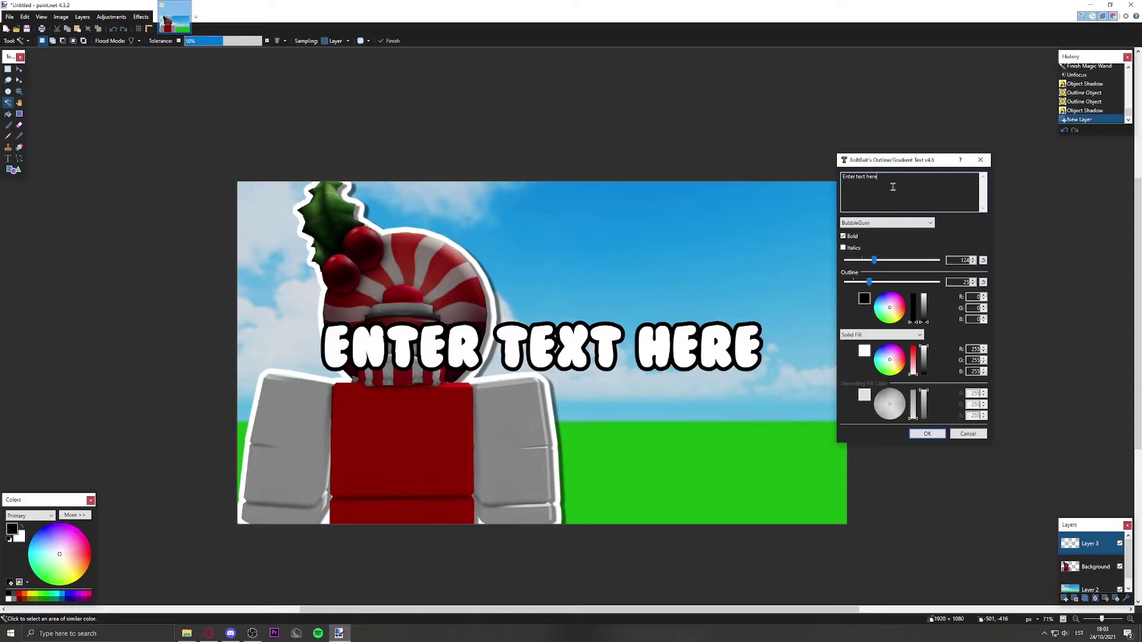
# Step: Replace the placeholder text with "dfasuojdashfgsd" as a trial
pyautogui.press('BackSpace')
pyautogui.press('BackSpace')
pyautogui.press('BackSpace')
pyautogui.press('BackSpace')
pyautogui.press('BackSpace')
pyautogui.press('BackSpace')
pyautogui.press('BackSpace')
pyautogui.press('BackSpace')
pyautogui.press('BackSpace')
pyautogui.press('BackSpace')
pyautogui.press('BackSpace')
pyautogui.press('BackSpace')
pyautogui.press('BackSpace')
pyautogui.press('BackSpace')
pyautogui.press('BackSpace')
pyautogui.write('dfasuojdashfgsd')
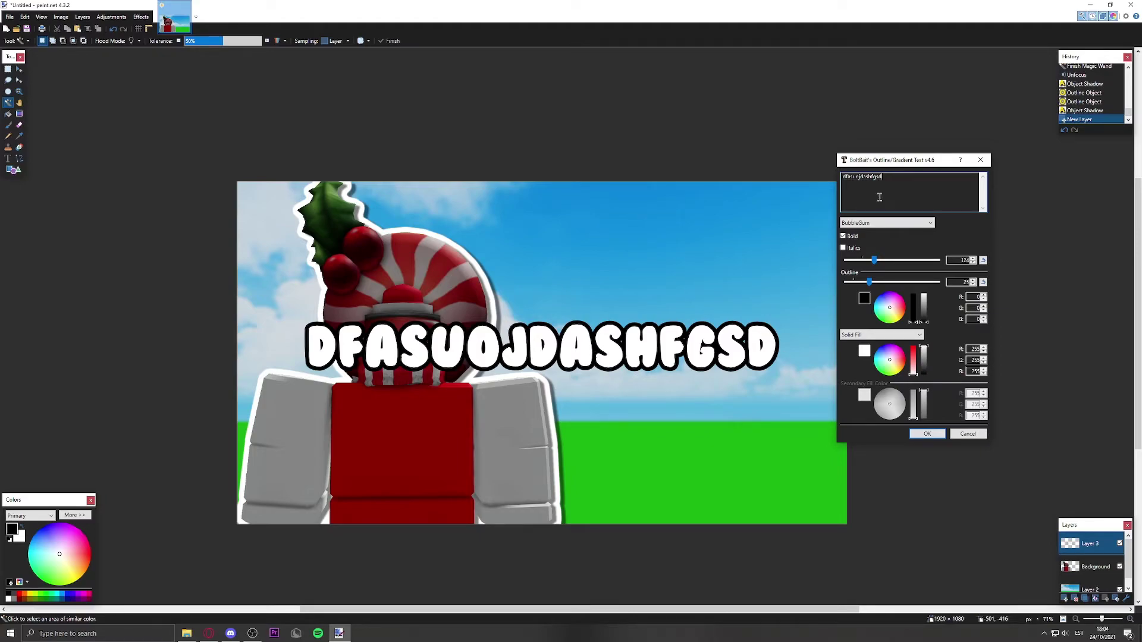
# Step: Replace the text with "How I" and "make my" on two lines and apply the text effect
pyautogui.hotkey('ctrl', 'a')
pyautogui.press('BackSpace')
pyautogui.write('How I')
pyautogui.press('Return')
pyautogui.write('Kaoe')
pyautogui.press('BackSpace')
pyautogui.press('BackSpace')
pyautogui.press('BackSpace')
pyautogui.press('BackSpace')
pyautogui.write('make my')
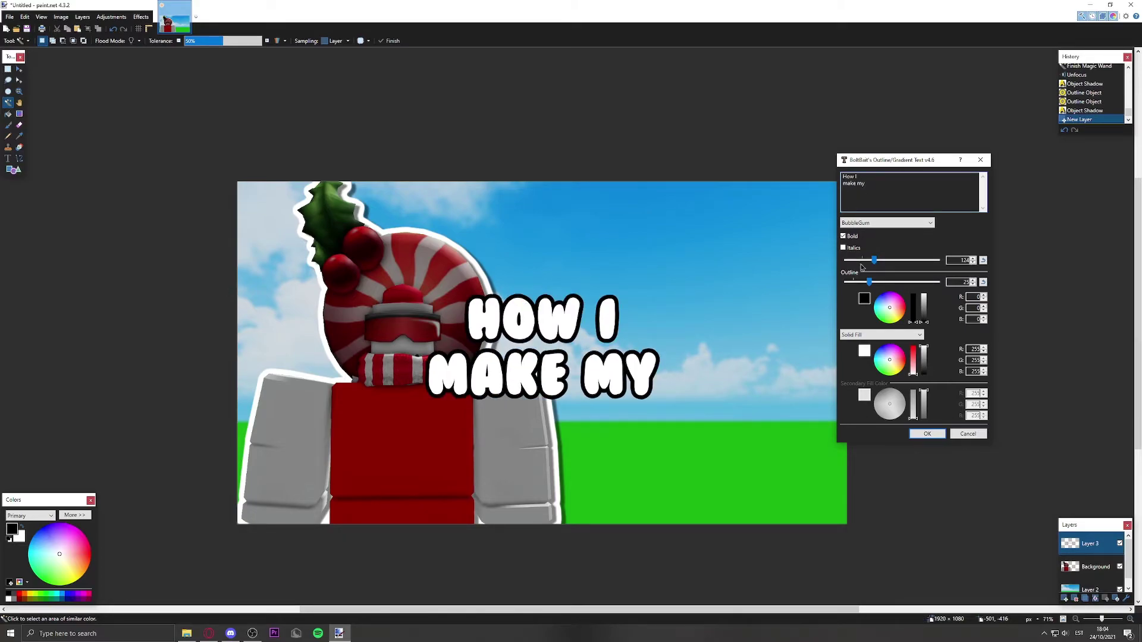
pyautogui.click(926, 435)
# Step: Move the "HOW I MAKE MY" text into the sky beside the character and enlarge it to fill the space
pyautogui.hotkey('ctrl', 'a')
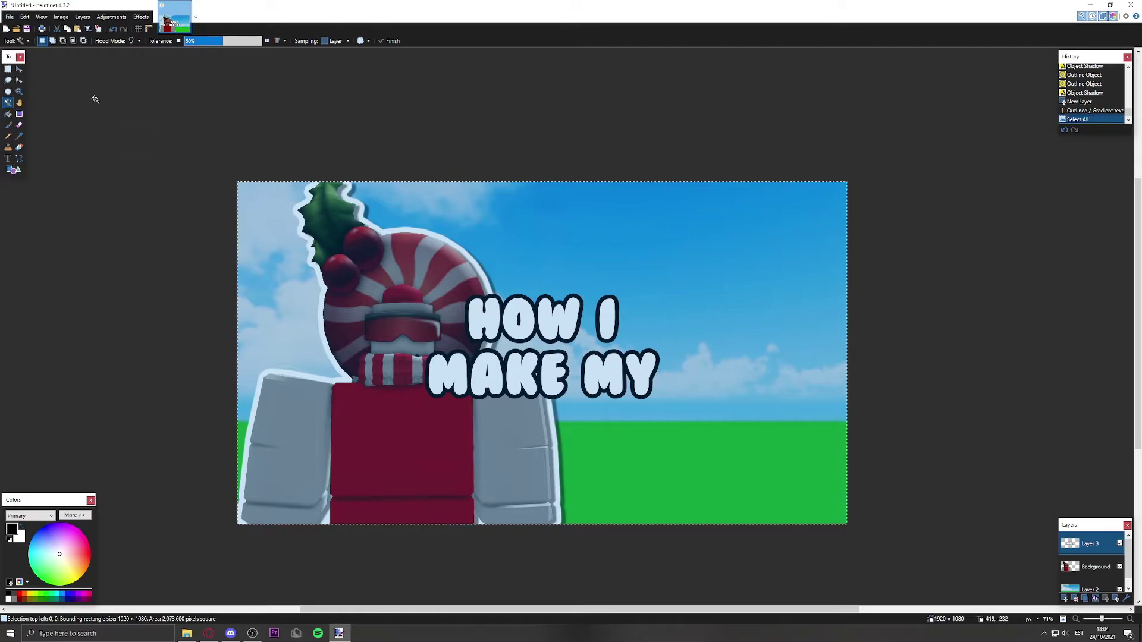
pyautogui.click(19, 69)
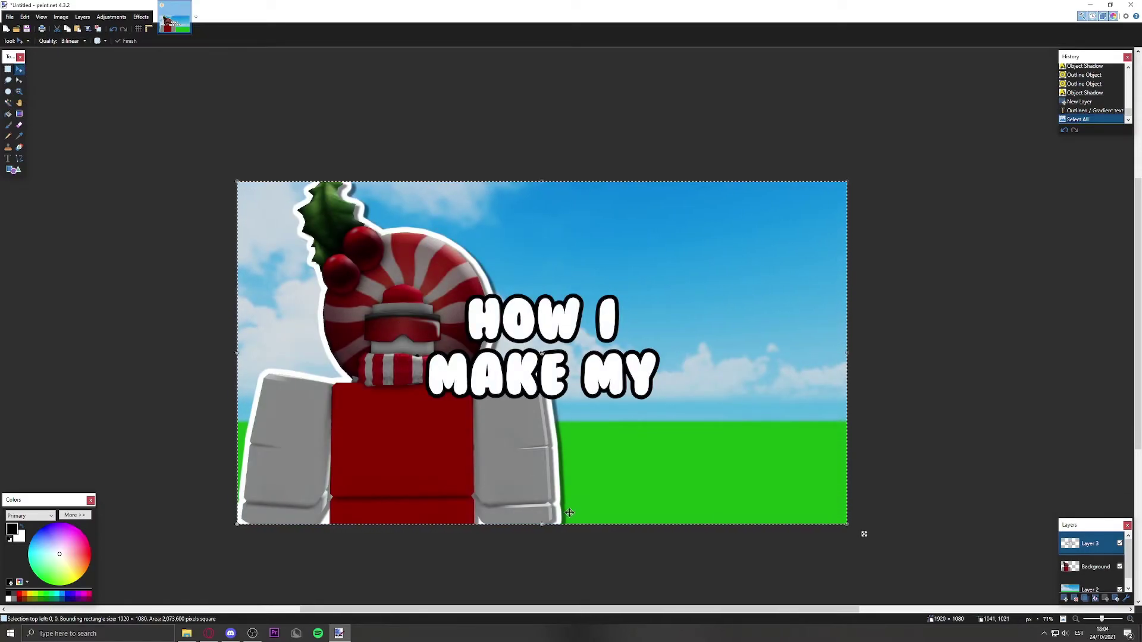
pyautogui.moveTo(605, 448); pyautogui.dragTo(728, 406)
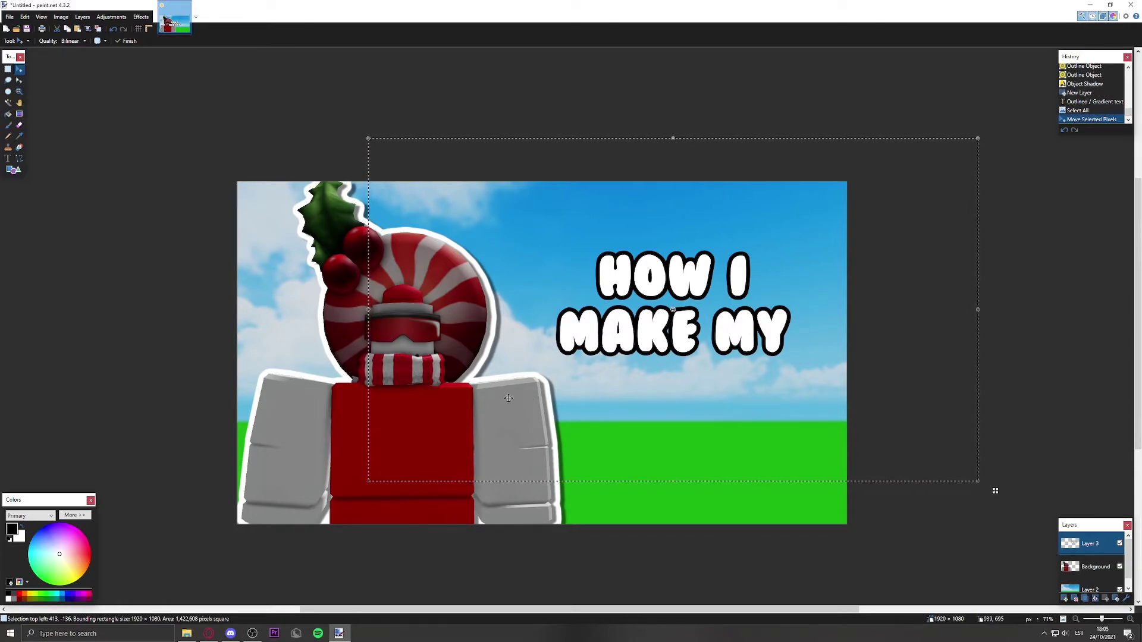
pyautogui.keyDown('shift'); pyautogui.moveTo(368, 481); pyautogui.dragTo(311, 513); pyautogui.keyUp('shift')
pyautogui.moveTo(698, 417); pyautogui.dragTo(738, 400)
pyautogui.keyDown('shift'); pyautogui.moveTo(351, 494); pyautogui.dragTo(262, 540); pyautogui.keyUp('shift')
pyautogui.moveTo(678, 452); pyautogui.dragTo(713, 435)
# Step: Rotate the "HOW I MAKE MY" text about 4 degrees counterclockwise, nudge it upward and clear the selection
pyautogui.moveTo(726, 534)
pyautogui.mouseDown()
pyautogui.moveTo(741, 530)
pyautogui.moveTo(733, 527)
pyautogui.mouseUp()
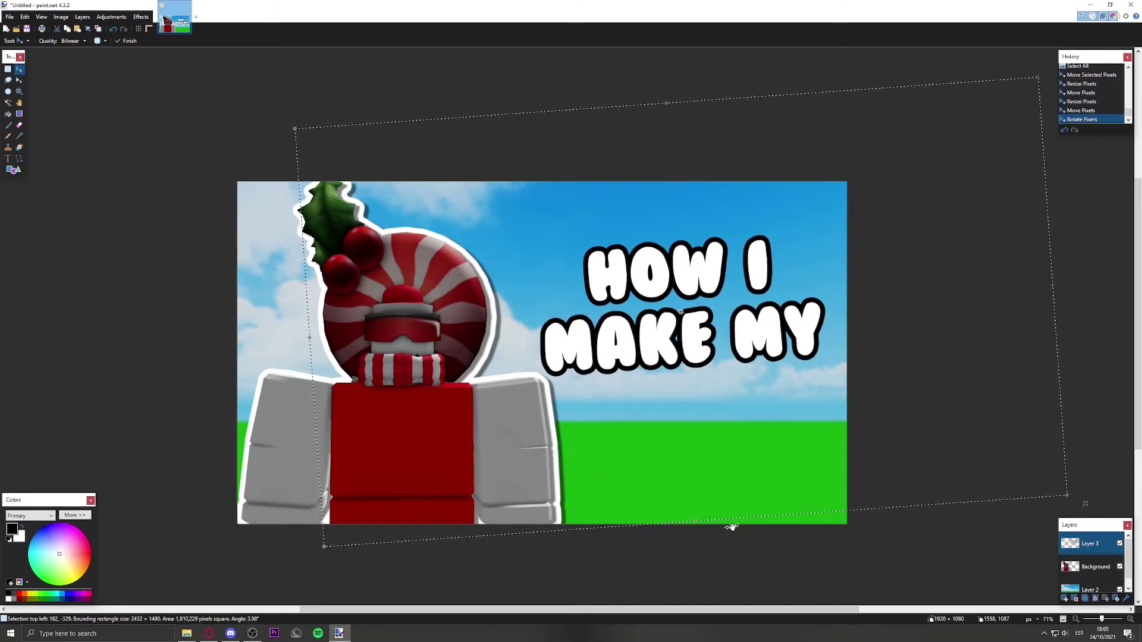
pyautogui.moveTo(714, 440)
pyautogui.mouseDown()
pyautogui.moveTo(704, 414)
pyautogui.moveTo(706, 423)
pyautogui.mouseUp()
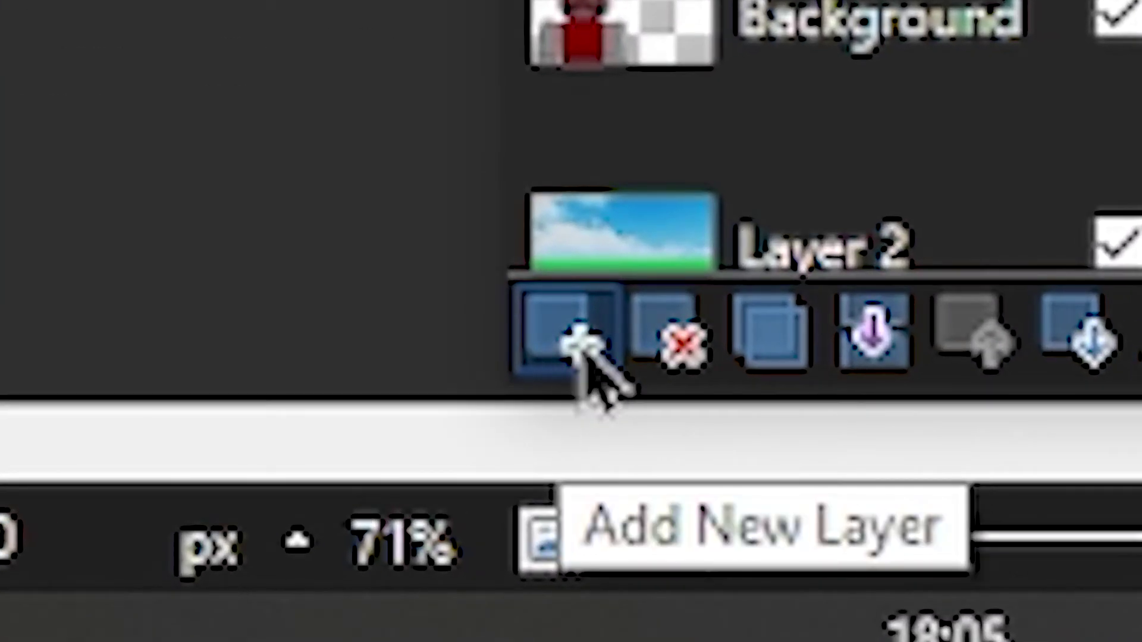
pyautogui.click(565, 332)
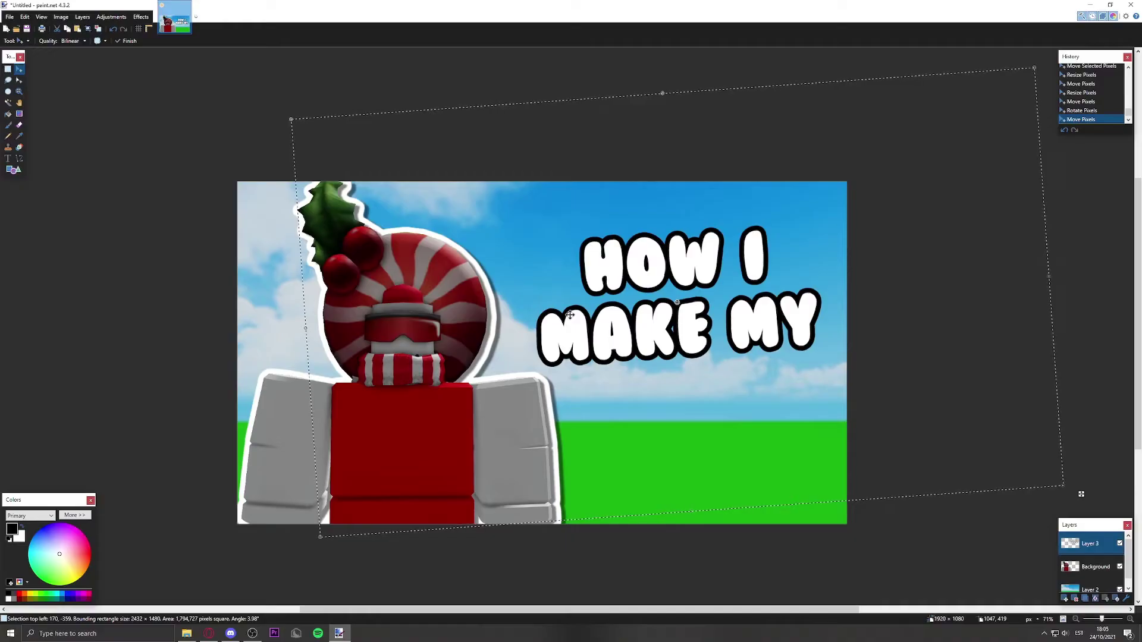
pyautogui.click(7, 102)
pyautogui.click(121, 264)
# Step: Apply an Object Shadow to the "HOW I MAKE MY" text with a -45 light direction and 2.0 offset
pyautogui.click(141, 16)
pyautogui.moveTo(156, 107)
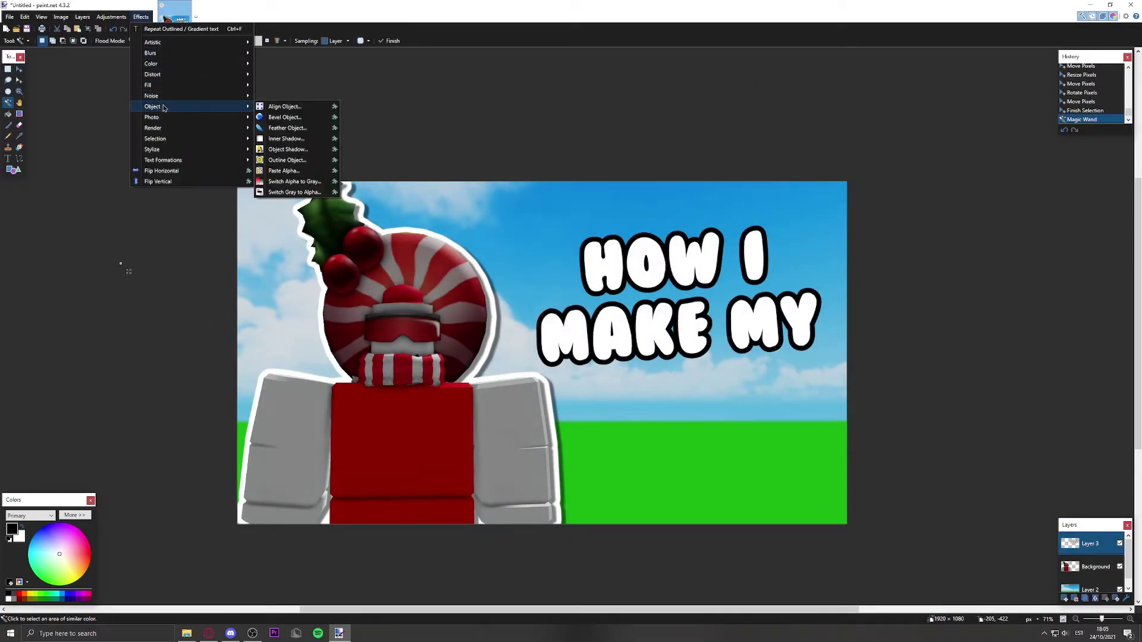
pyautogui.click(300, 155)
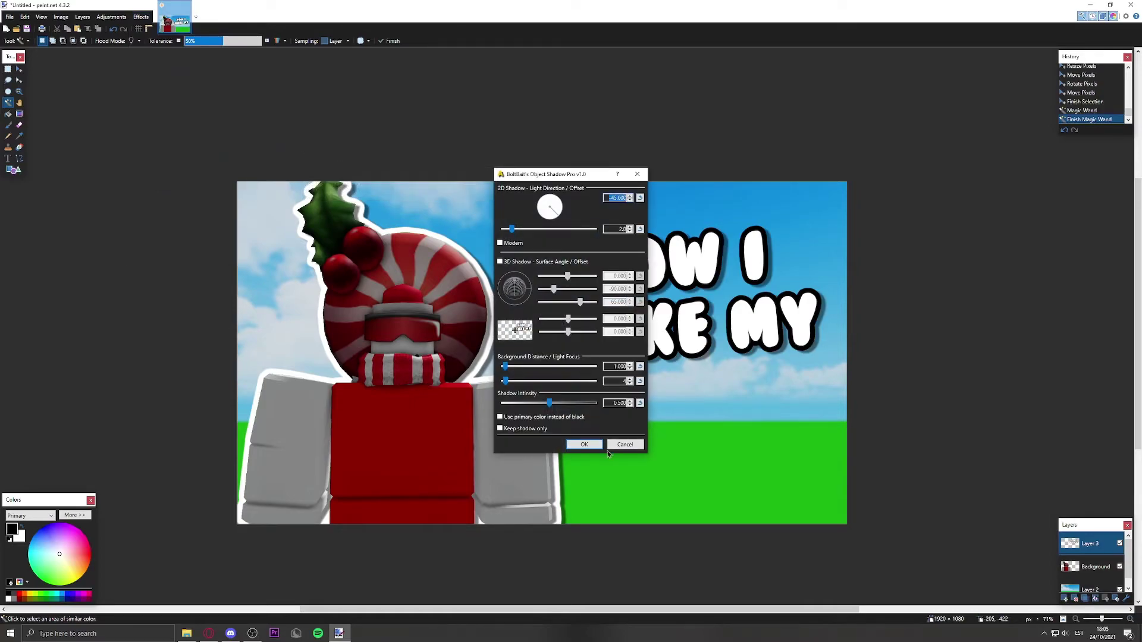
pyautogui.click(609, 448)
# Step: Add a white outline around the "HOW I MAKE MY" text with Outline Object
pyautogui.click(141, 17)
pyautogui.moveTo(156, 106)
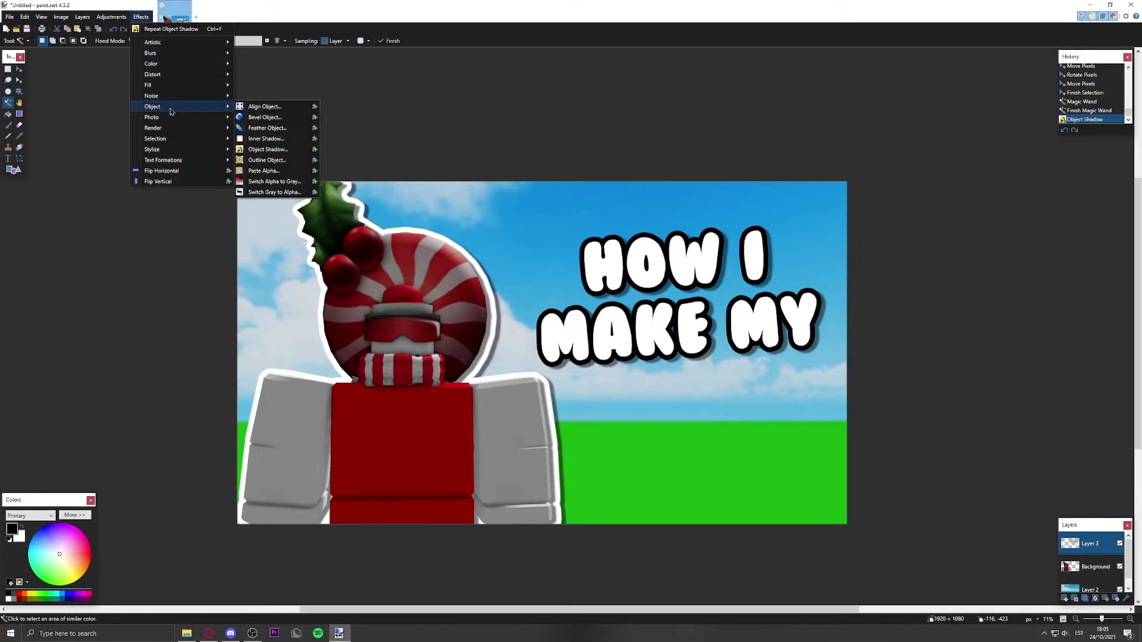
pyautogui.click(277, 164)
pyautogui.click(623, 353)
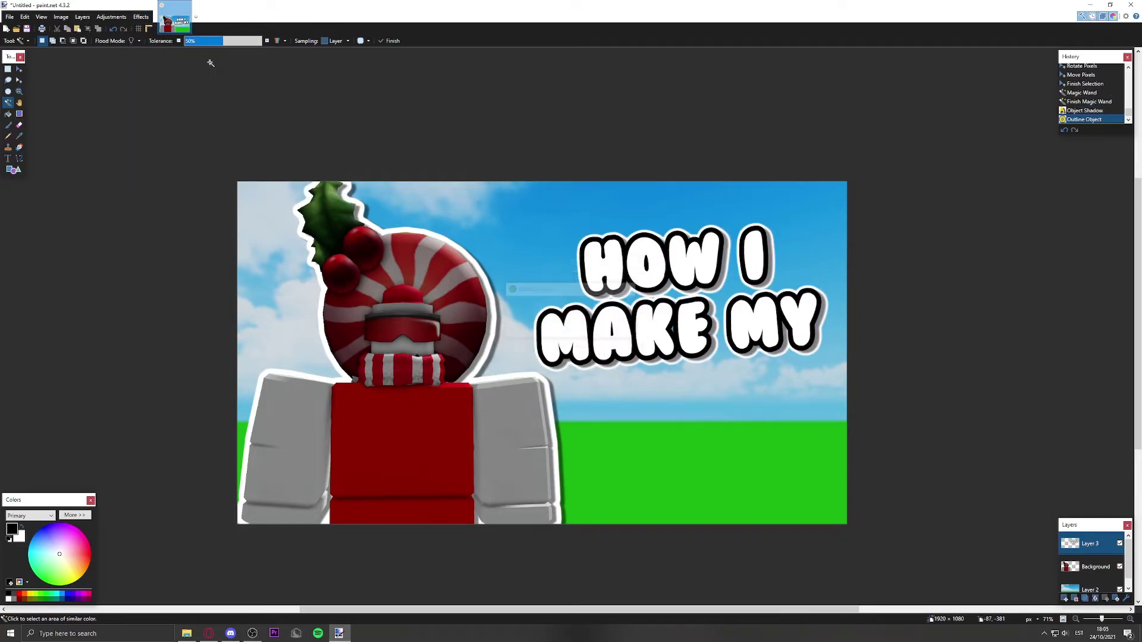
# Step: Apply a second Object Shadow behind the white outline of the "HOW I MAKE MY" text
pyautogui.click(140, 16)
pyautogui.moveTo(156, 107)
pyautogui.click(301, 149)
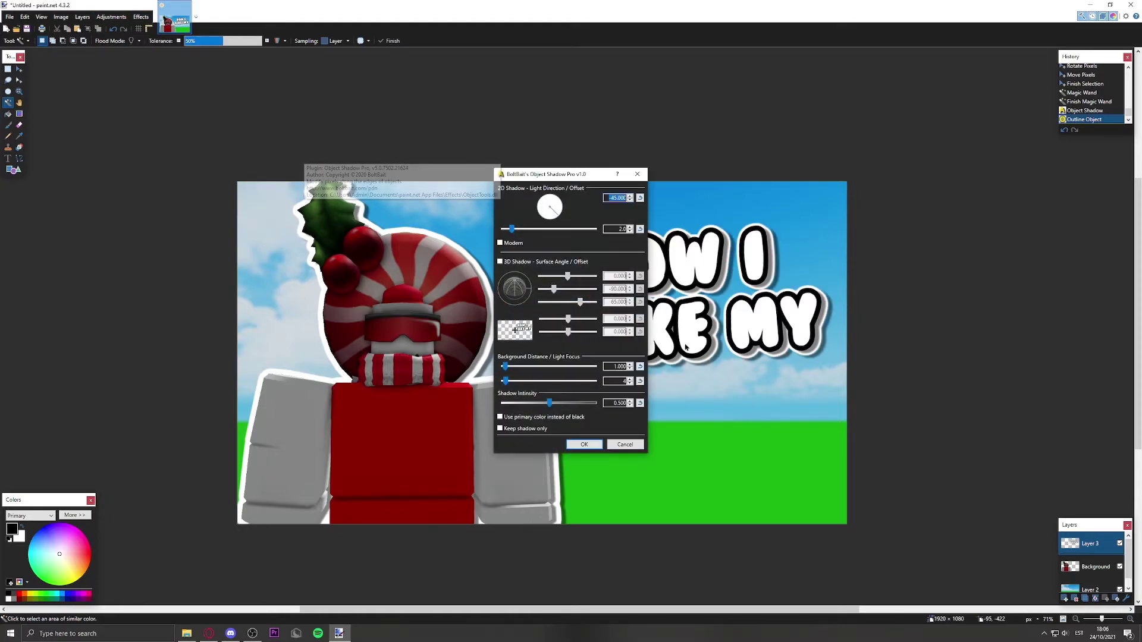
pyautogui.click(586, 441)
pyautogui.scroll(-2, 690, 310)
pyautogui.scroll(3, 696, 297)
pyautogui.scroll(-2, 655, 298)
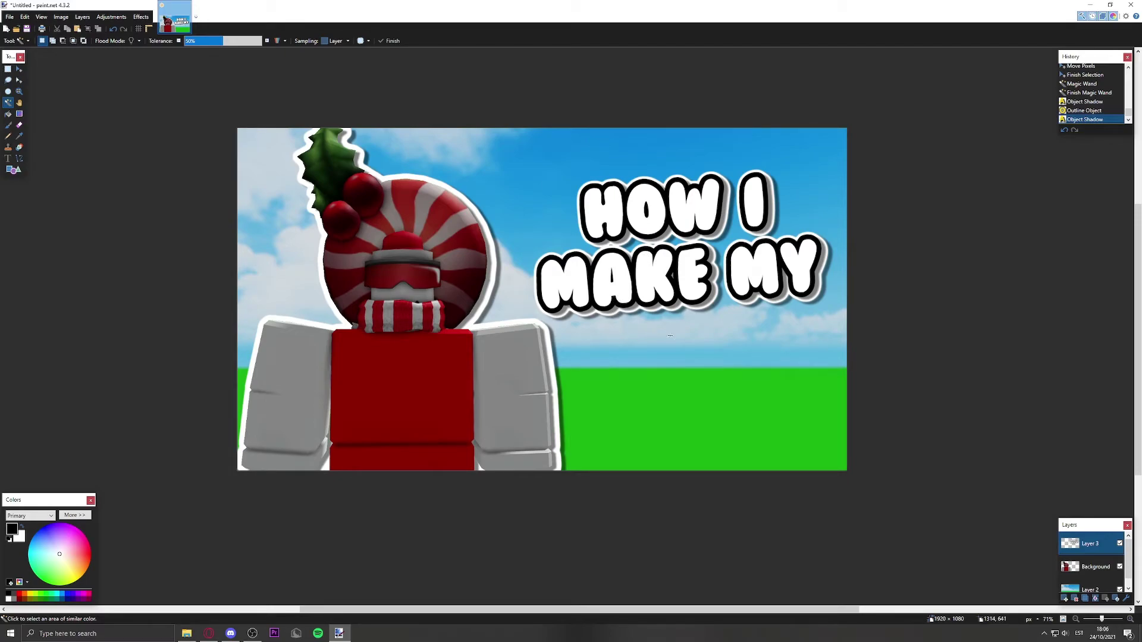
# Step: Add a new layer and set up an Outlined / Gradient text effect reading "THUMBNAILS" at font size 166
pyautogui.click(1065, 599)
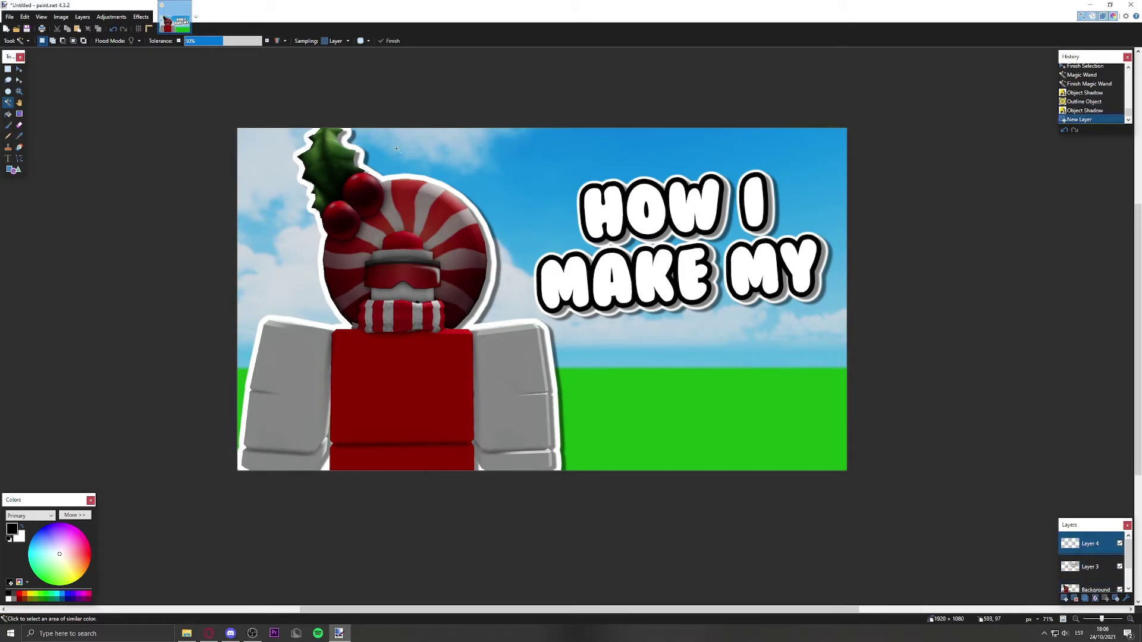
pyautogui.click(141, 17)
pyautogui.moveTo(179, 160)
pyautogui.click(277, 171)
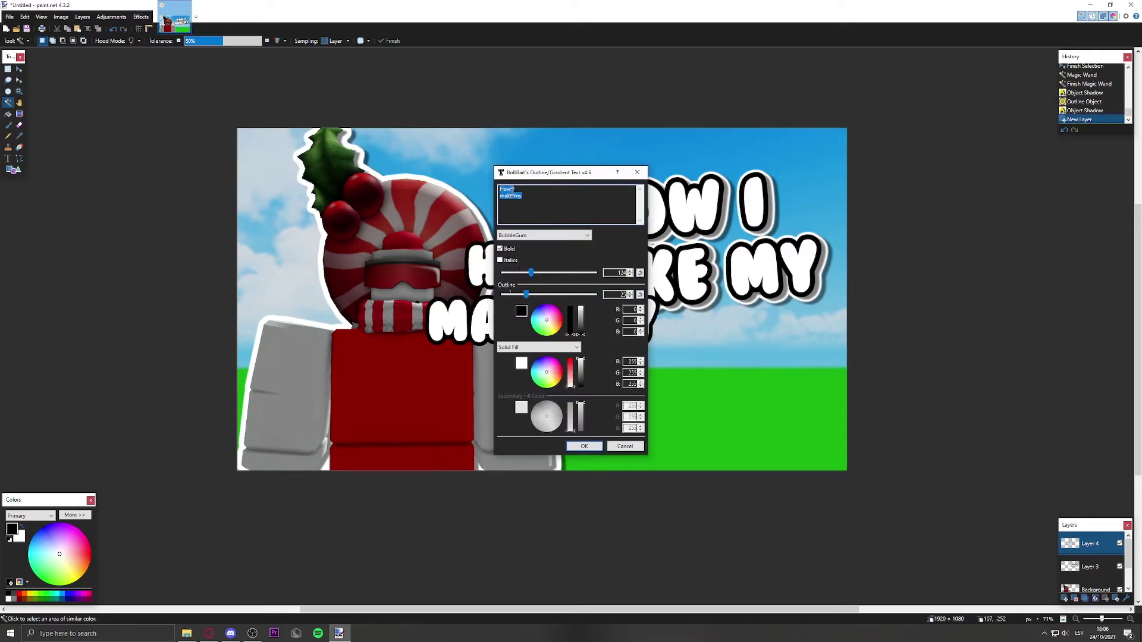
pyautogui.moveTo(581, 176); pyautogui.dragTo(738, 176)
pyautogui.moveTo(679, 280); pyautogui.dragTo(688, 277)
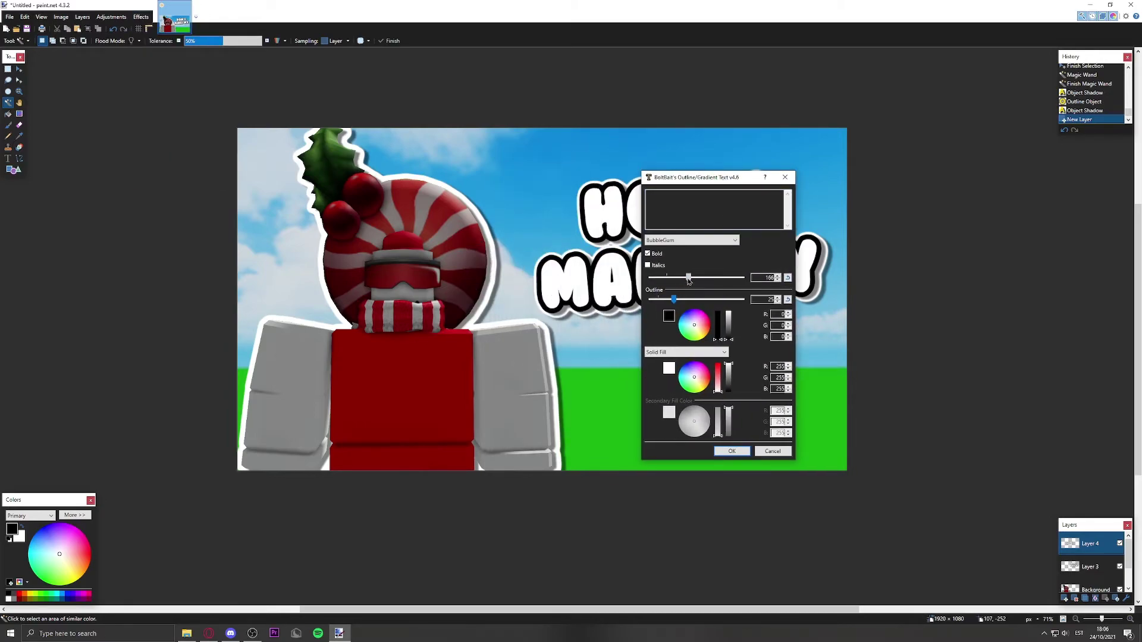
pyautogui.click(693, 212)
pyautogui.write('THUMBNAILS')
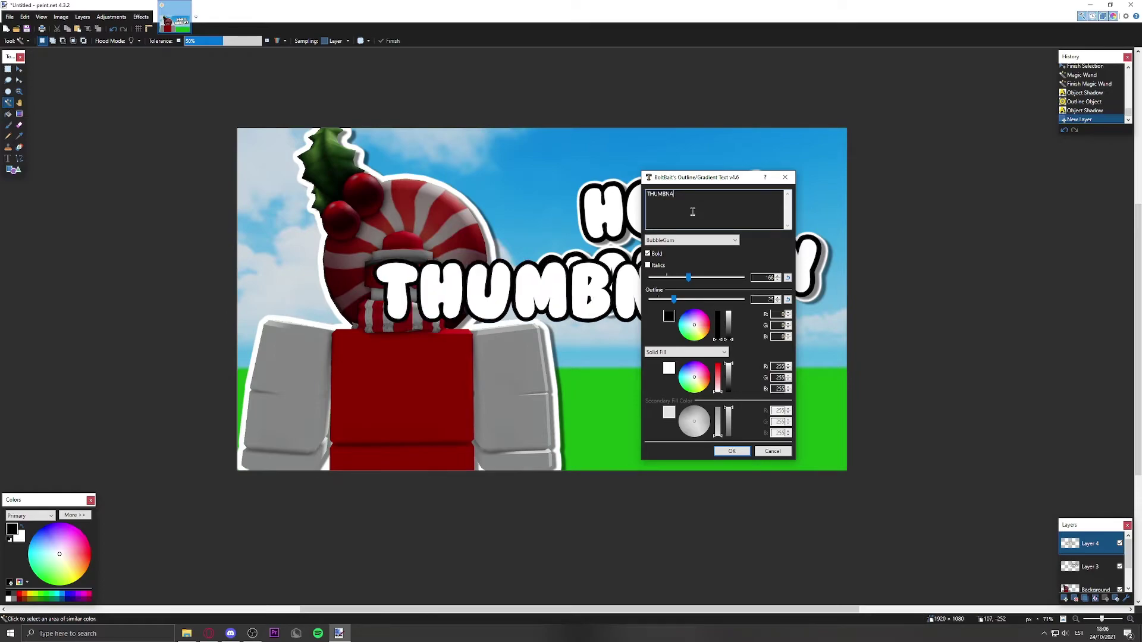
pyautogui.moveTo(667, 183); pyautogui.dragTo(927, 205)
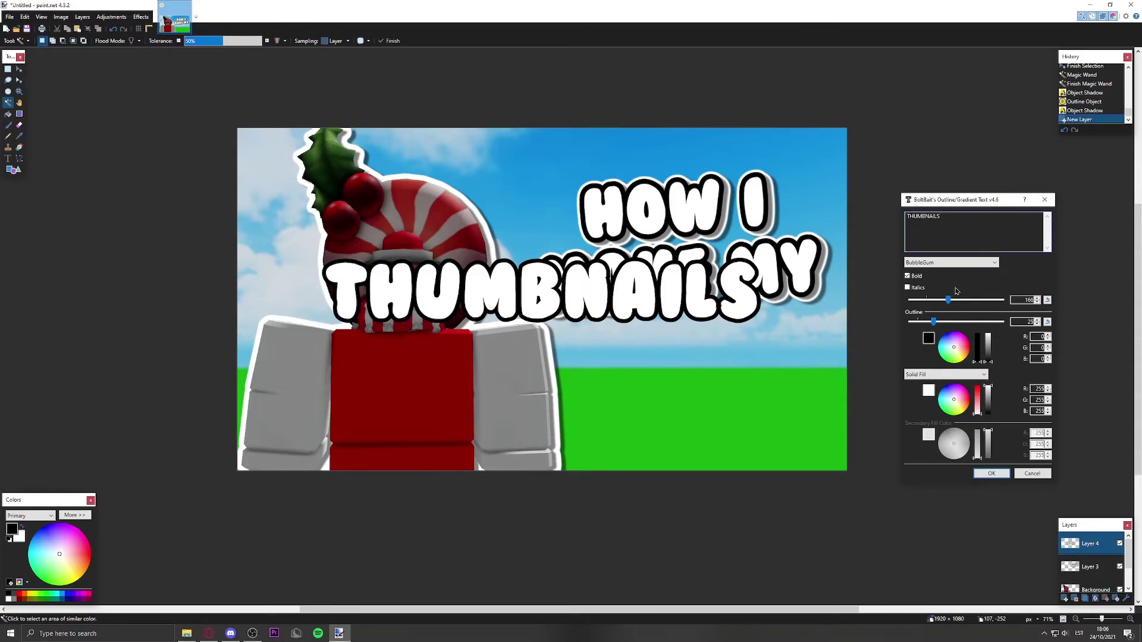
# Step: Split the text into "THUMB-" and "NAILS" on two lines and set its fill to red (255, 0, 0)
pyautogui.write('-')
pyautogui.press('Return')
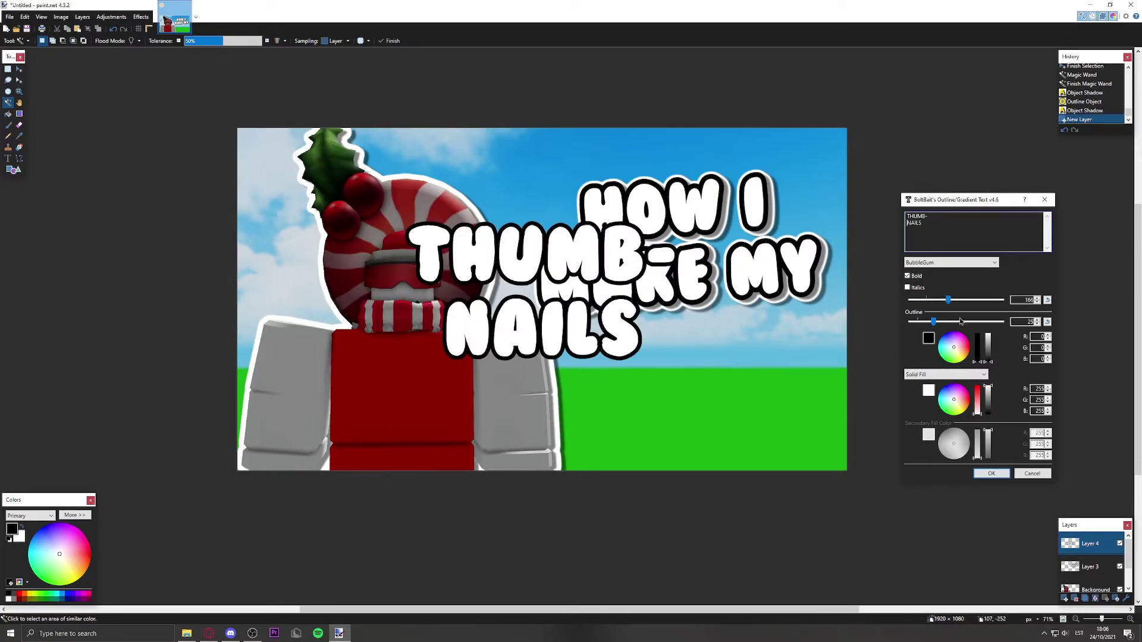
pyautogui.moveTo(978, 413); pyautogui.dragTo(976, 367)
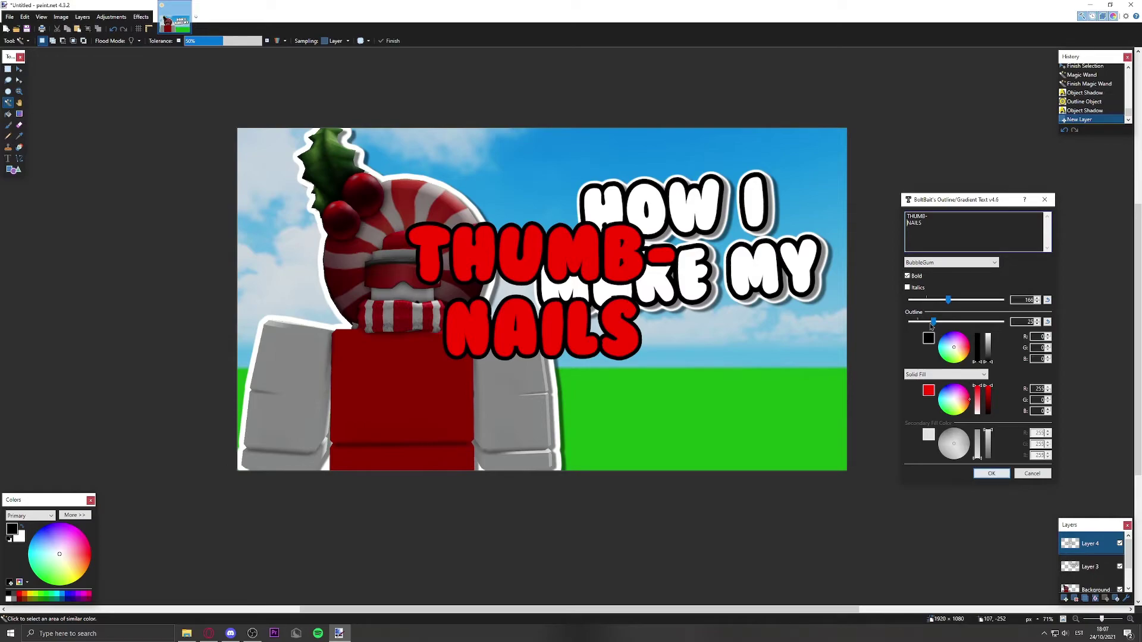
# Step: Try the Scary Halloween Font on the red text, browse other fonts and return to BubbleGum
pyautogui.click(929, 266)
pyautogui.scroll(-10, 953, 399)
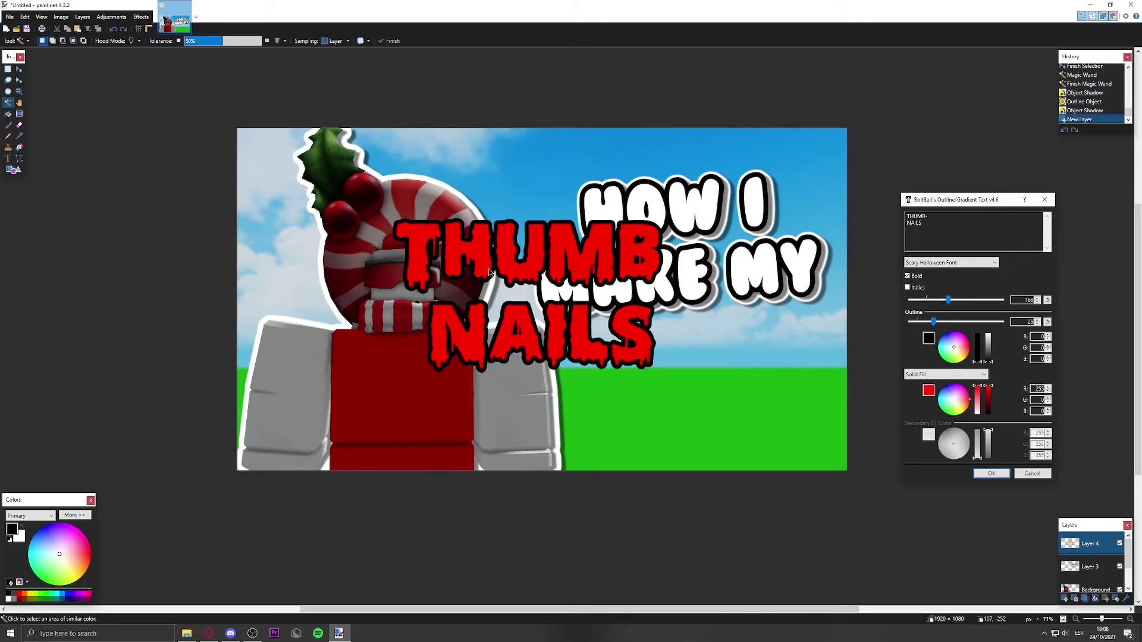
pyautogui.click(950, 262)
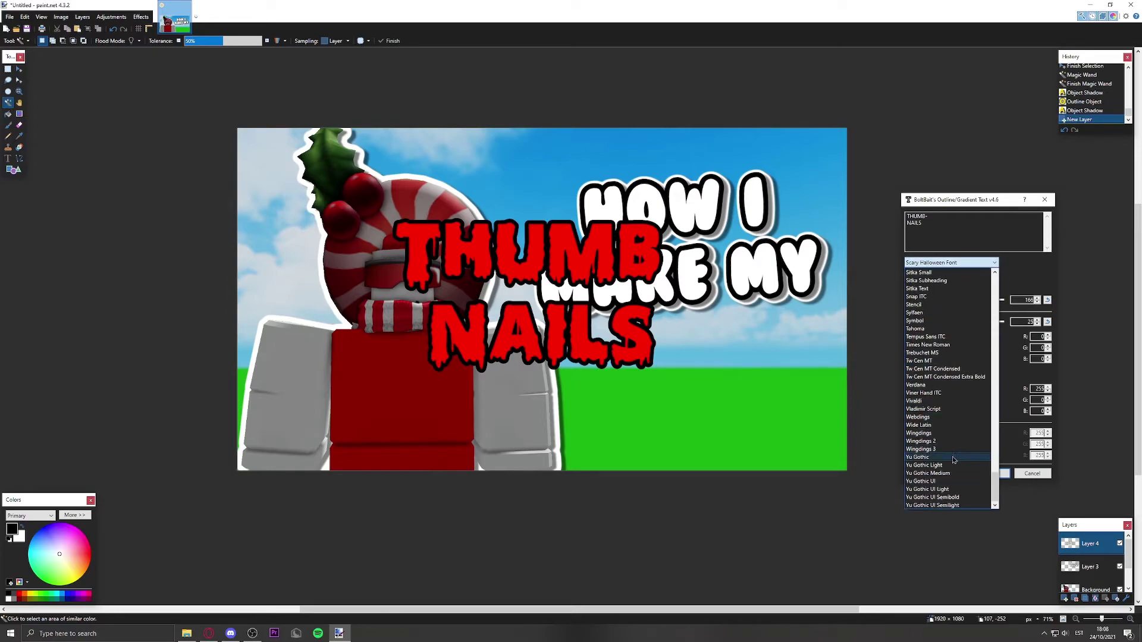
pyautogui.scroll(2, 938, 345)
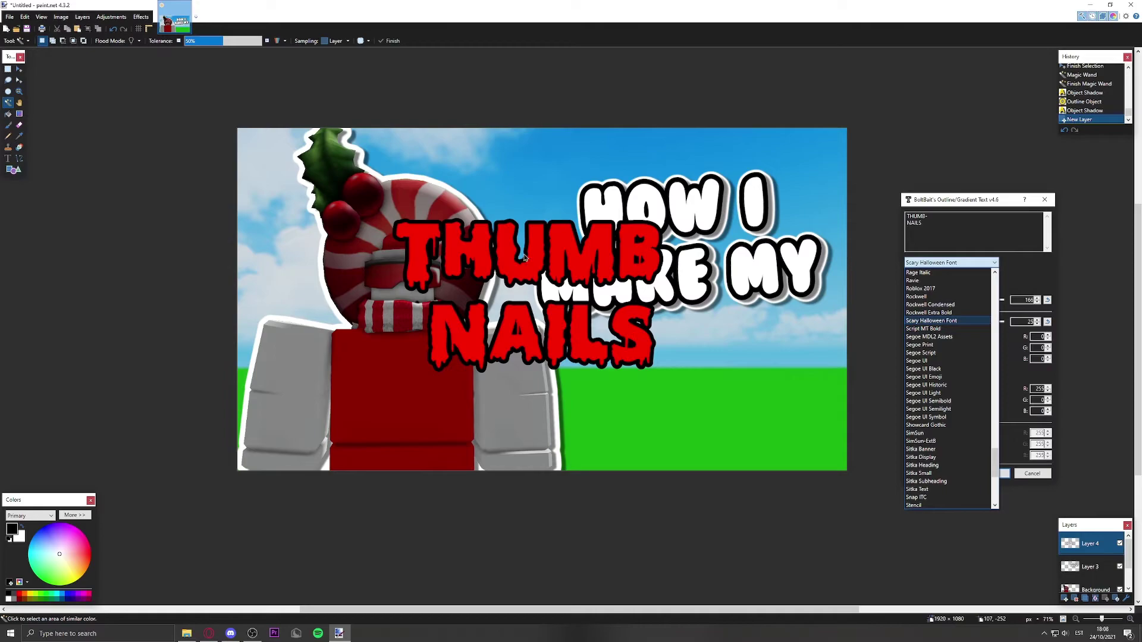
pyautogui.scroll(10, 943, 366)
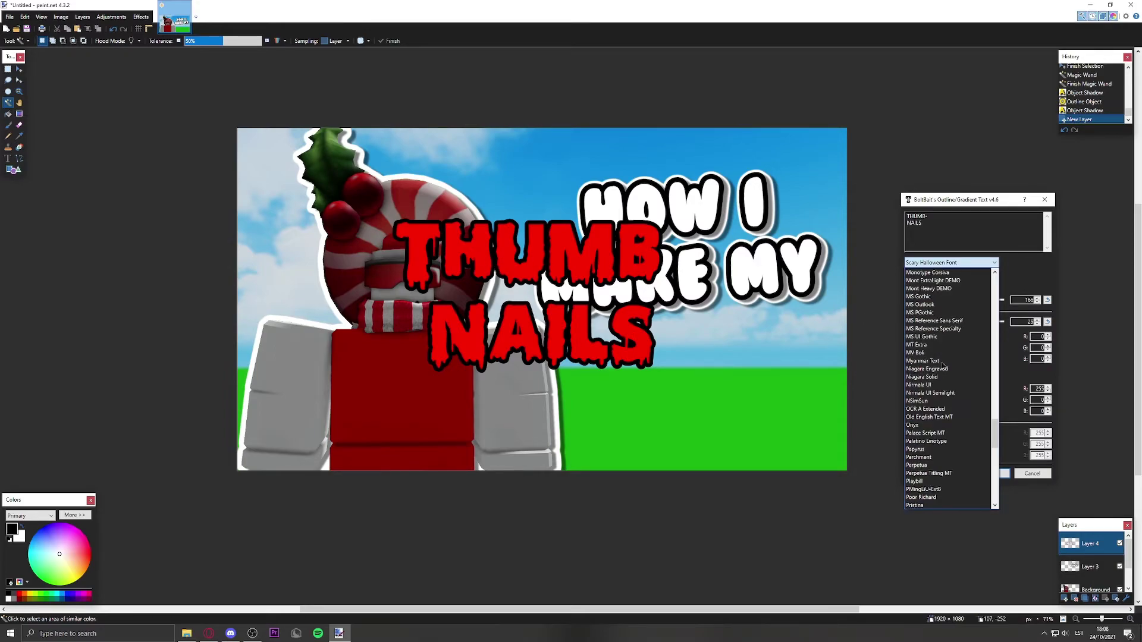
pyautogui.scroll(15, 943, 366)
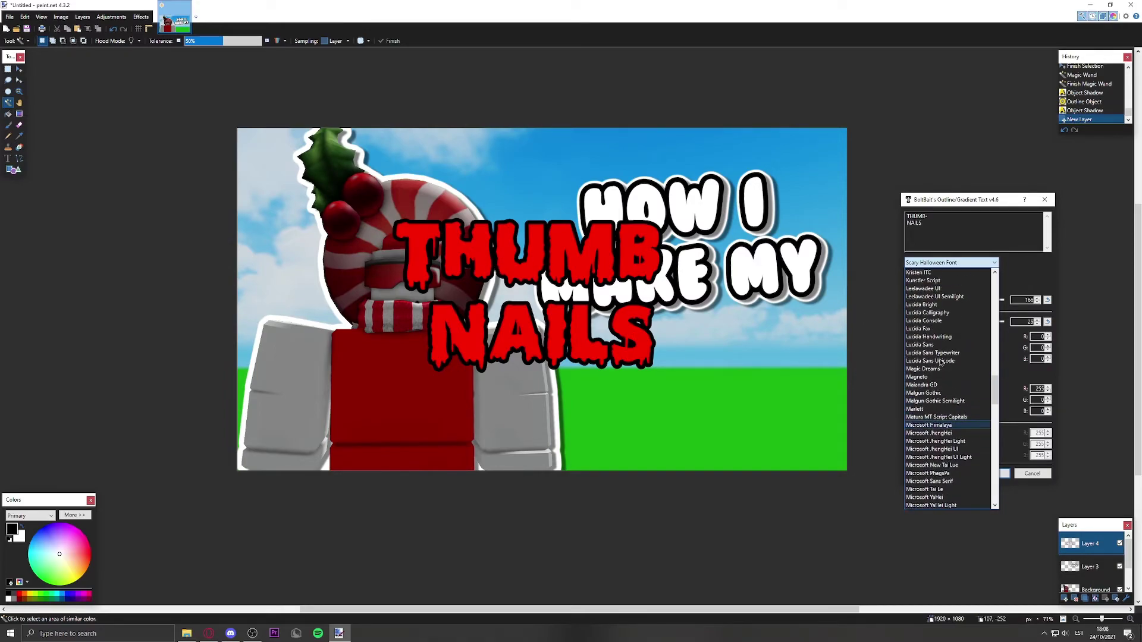
pyautogui.scroll(5, 940, 357)
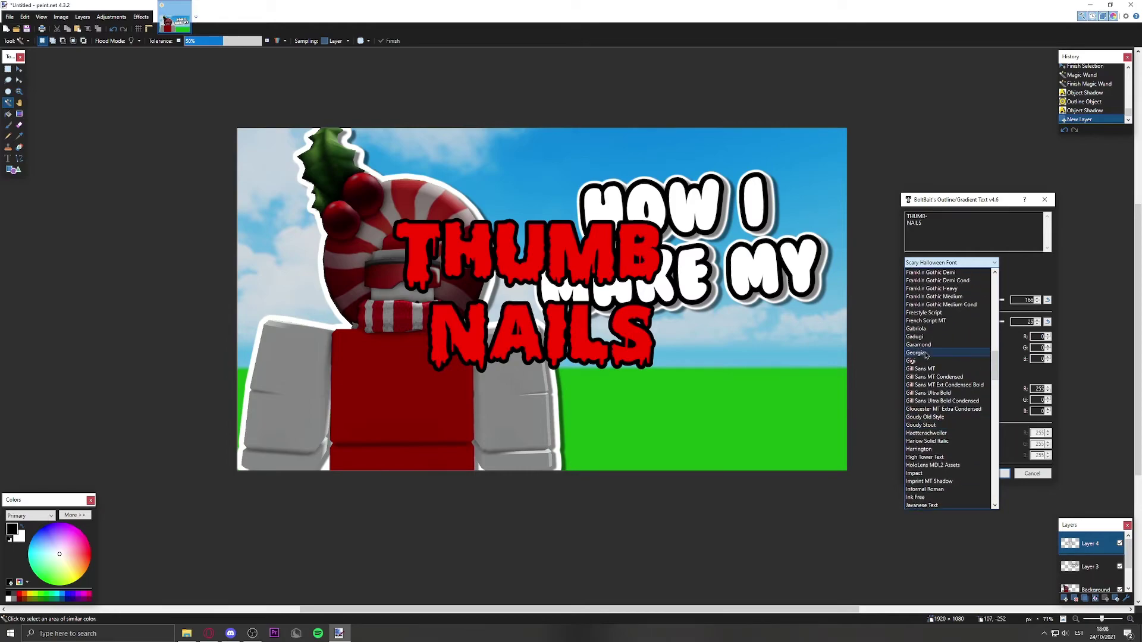
pyautogui.click(565, 271)
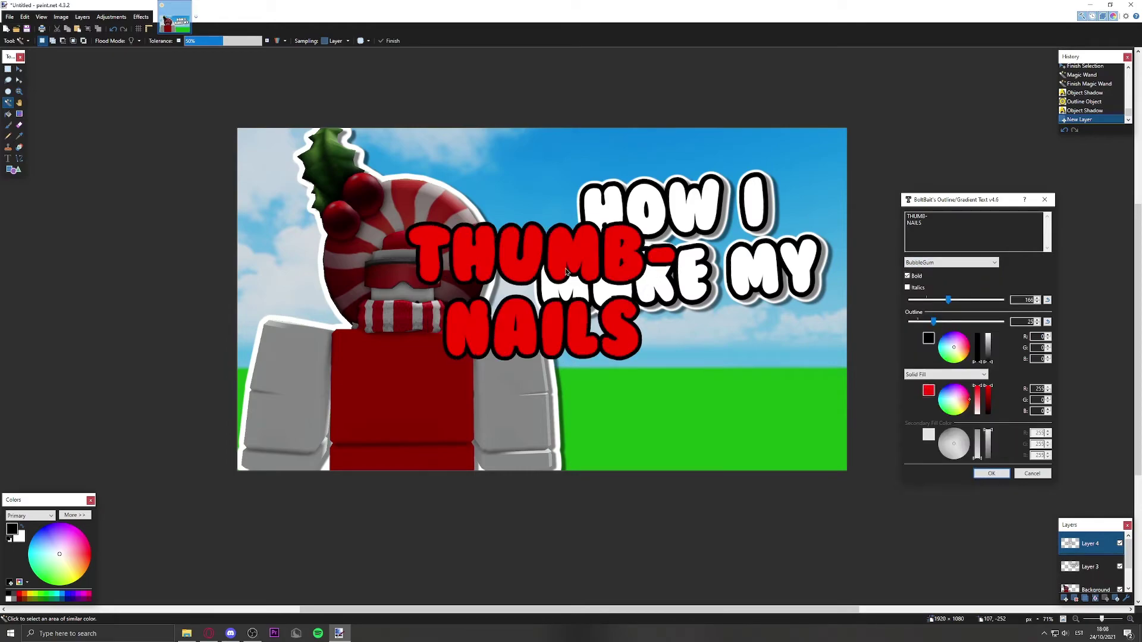
# Step: Apply the red "THUMB-NAILS" text and place it below the "HOW I MAKE MY" lines
pyautogui.click(990, 474)
pyautogui.hotkey('ctrl', 'a')
pyautogui.press('m')
pyautogui.moveTo(602, 369); pyautogui.dragTo(762, 437)
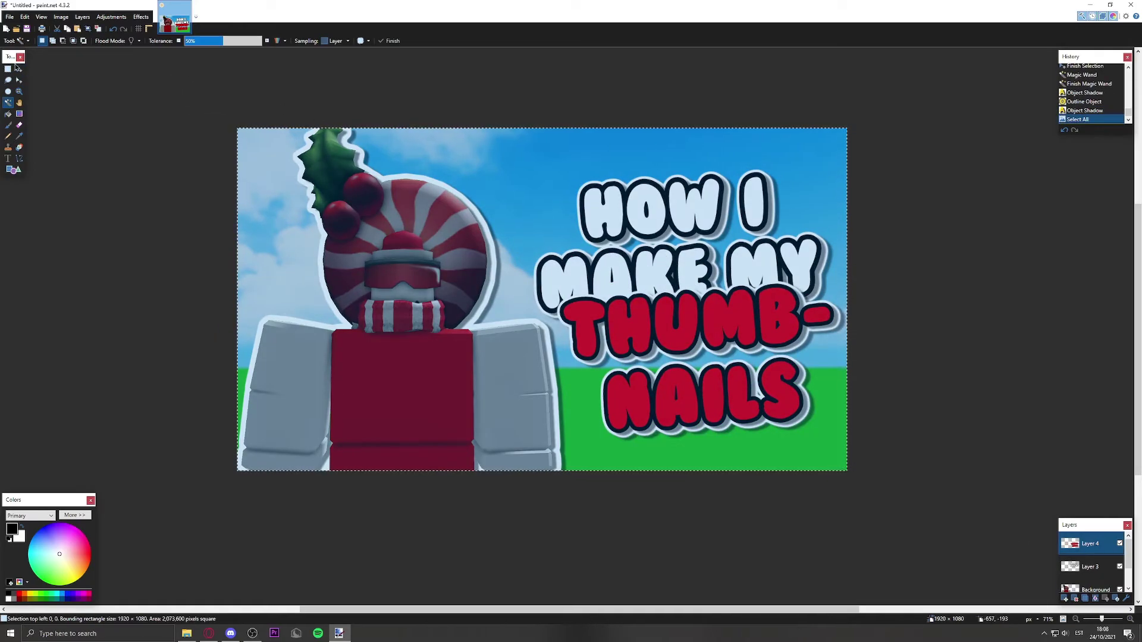
# Step: Move the "HOW I MAKE MY" text on Layer 3 upward clear of the red text, and merge both text layers
pyautogui.hotkey('ctrl', 'a')
pyautogui.press('m')
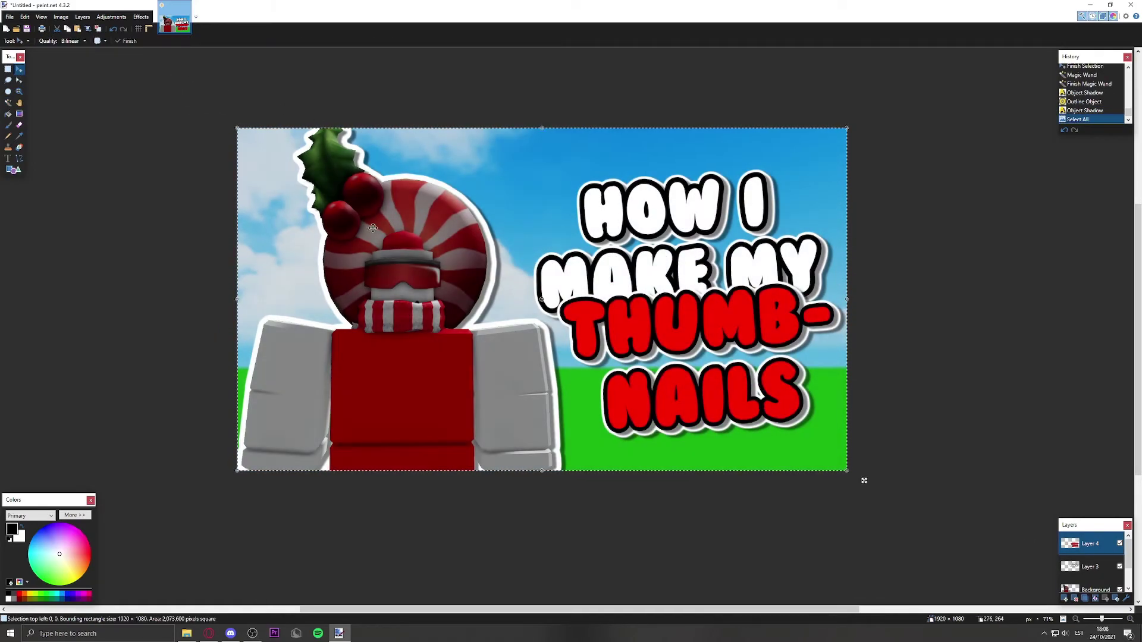
pyautogui.click(1090, 567)
pyautogui.moveTo(583, 322); pyautogui.dragTo(584, 297)
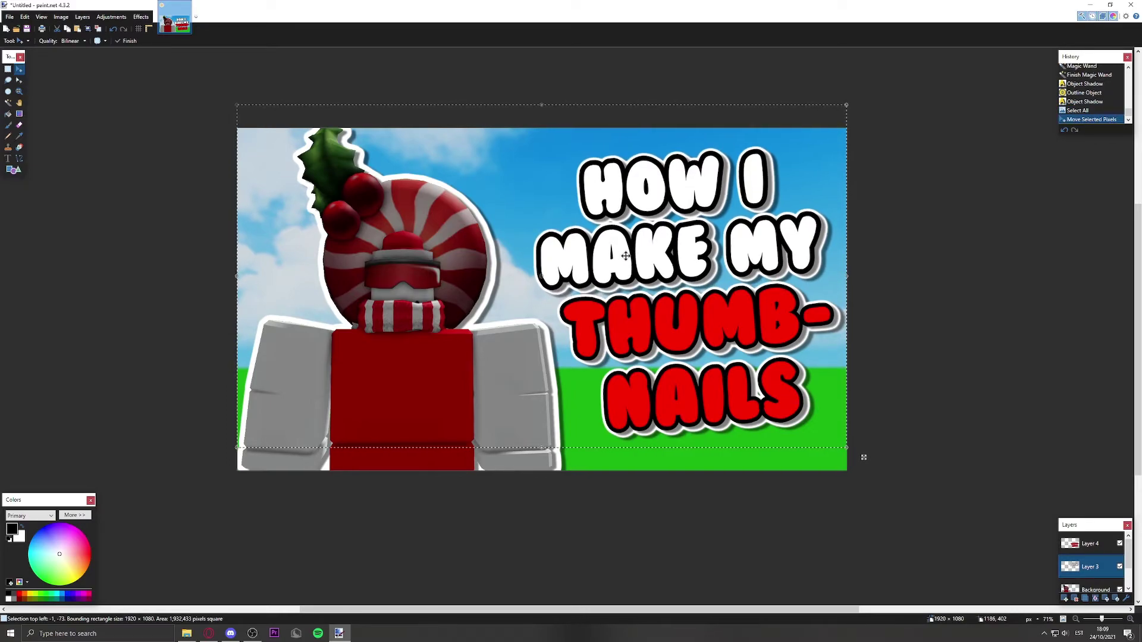
pyautogui.moveTo(638, 256); pyautogui.dragTo(637, 258)
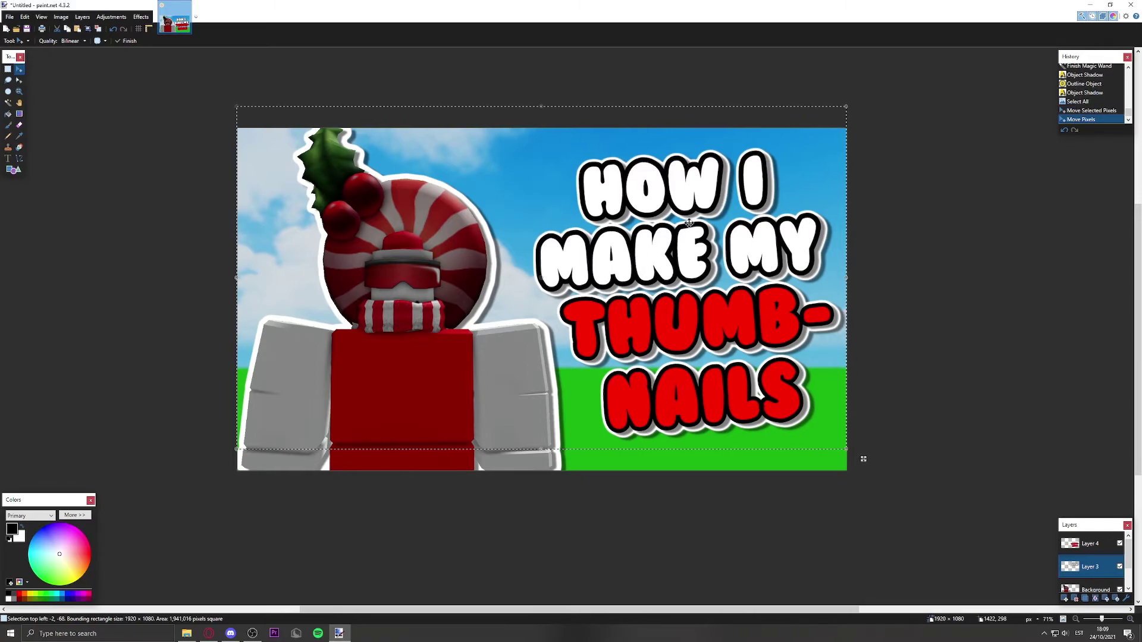
pyautogui.click(8, 102)
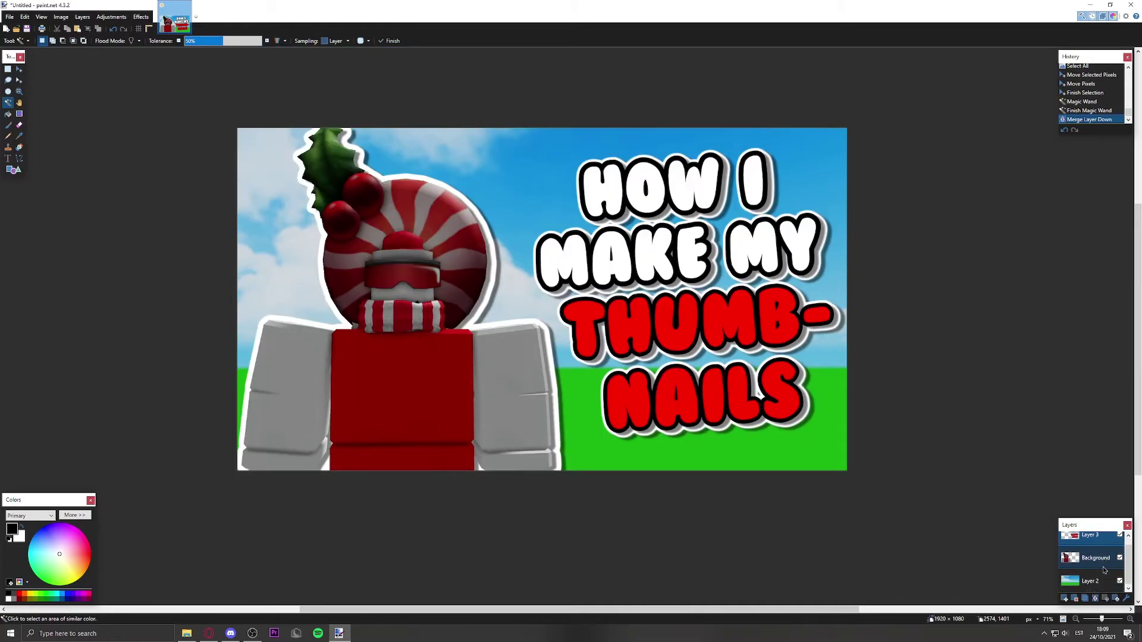
# Step: Add a new layer above the character's layer and set up an Outlined / Gradient text effect reading "ROBLoX"
pyautogui.click(1101, 581)
pyautogui.click(429, 406)
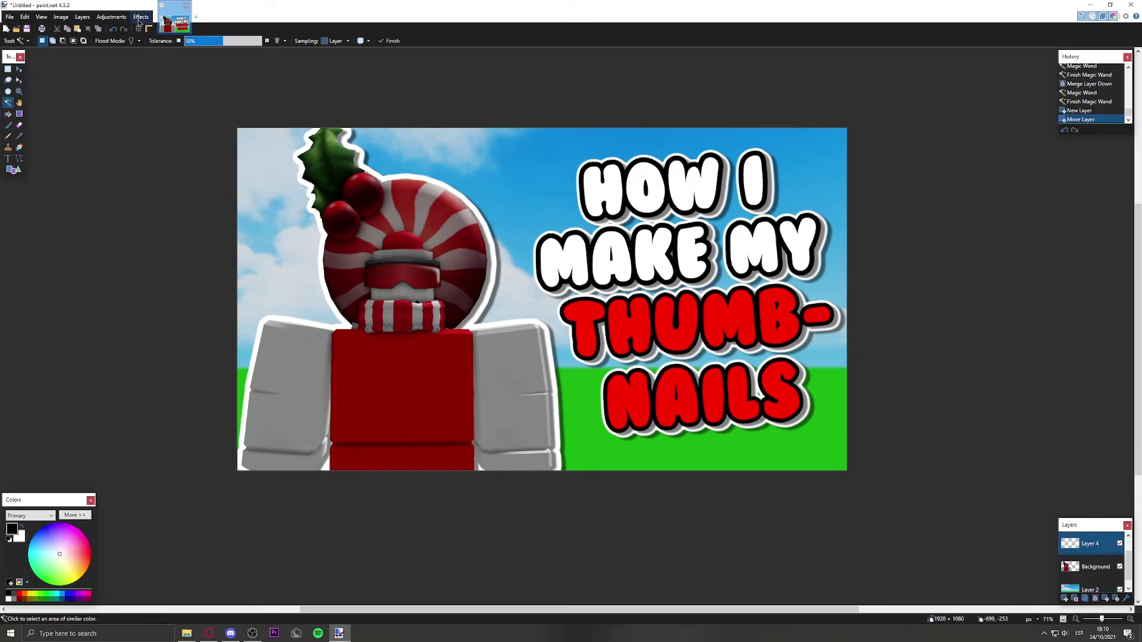
pyautogui.click(141, 17)
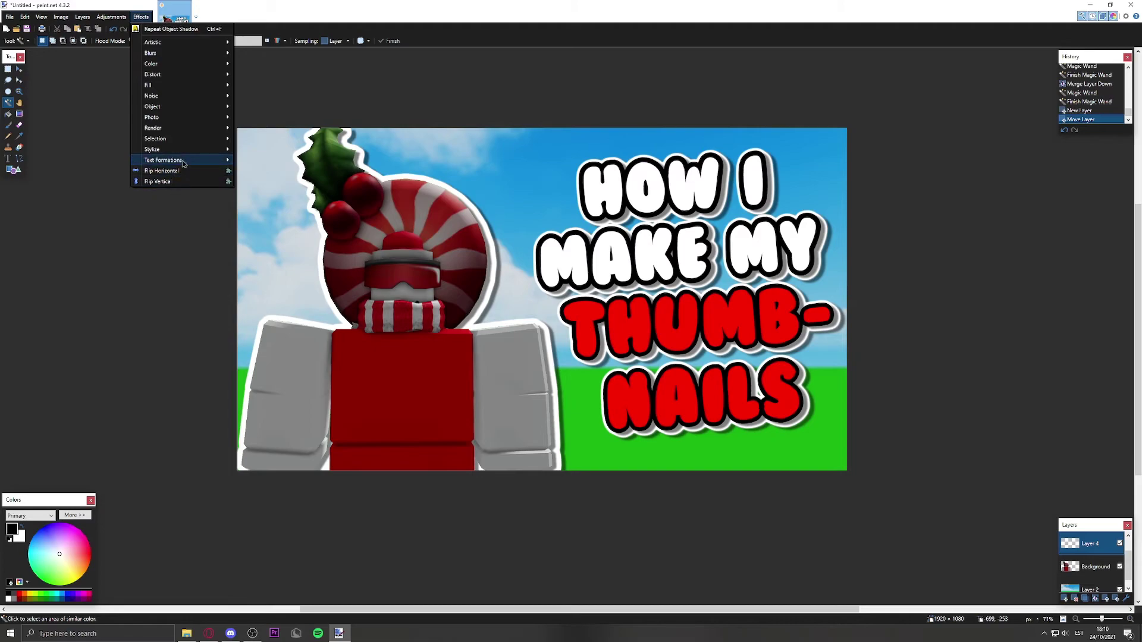
pyautogui.moveTo(190, 160)
pyautogui.click(286, 171)
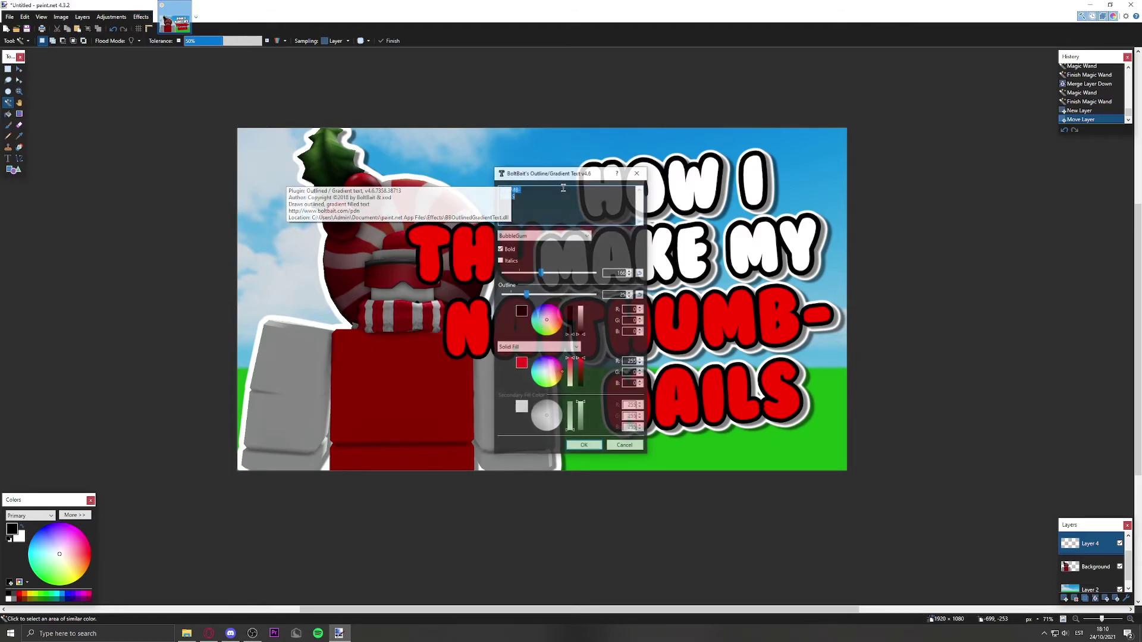
pyautogui.moveTo(565, 174); pyautogui.dragTo(789, 190)
pyautogui.press('BackSpace')
pyautogui.write('ROBLOX')
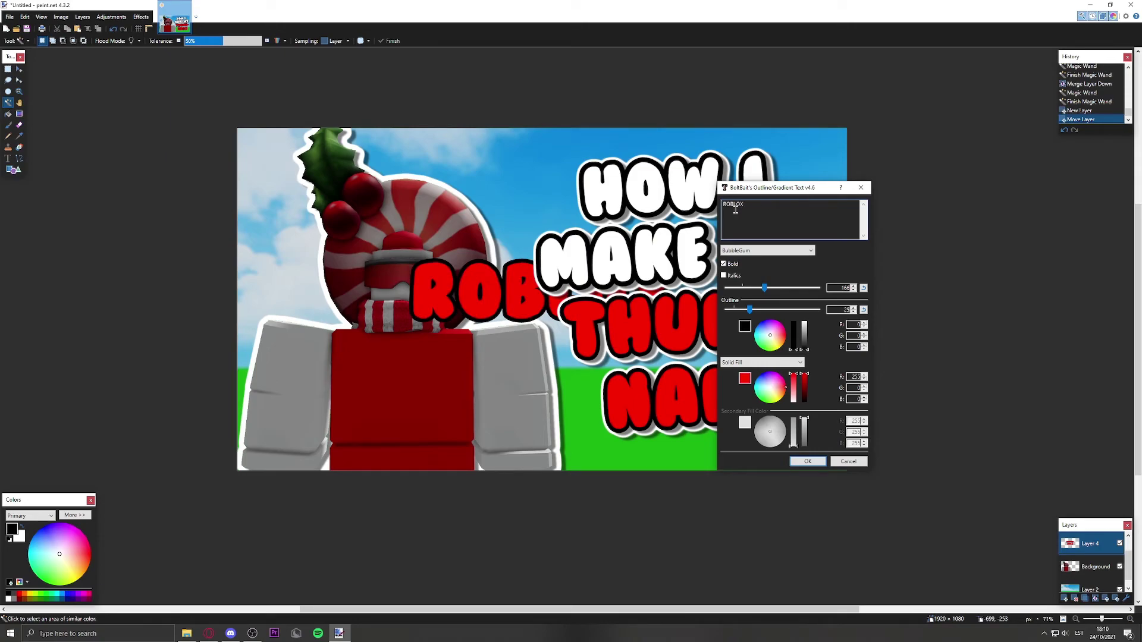
# Step: Change the "ROBLoX" text's font from BubbleGum to Roblox 2017
pyautogui.click(764, 251)
pyautogui.scroll(-15, 738, 416)
pyautogui.scroll(-13, 737, 489)
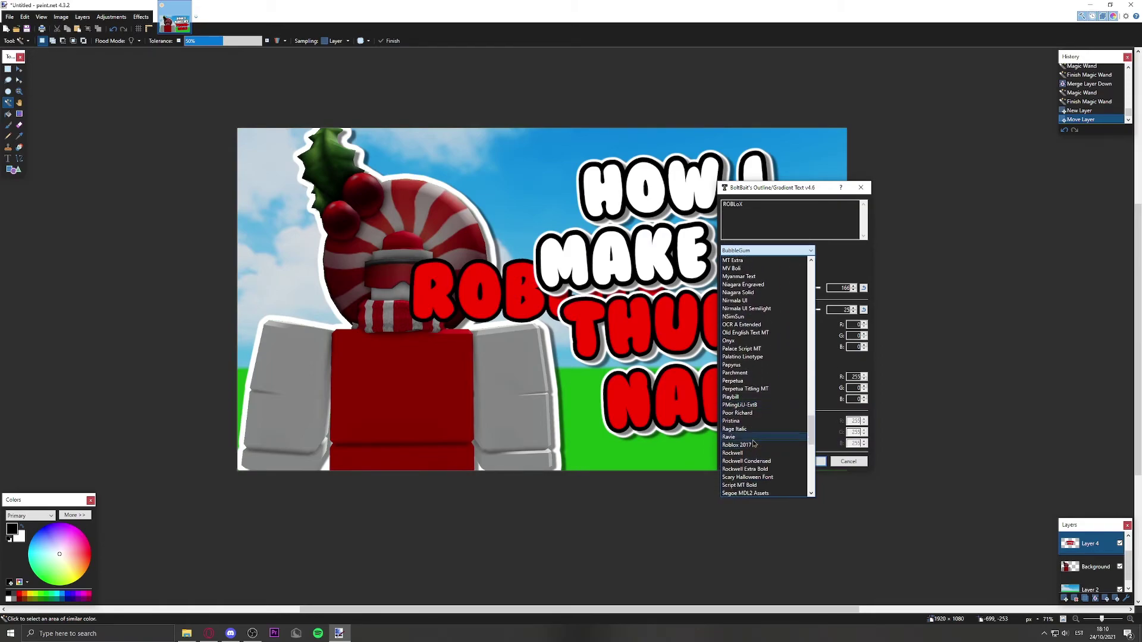
pyautogui.click(751, 446)
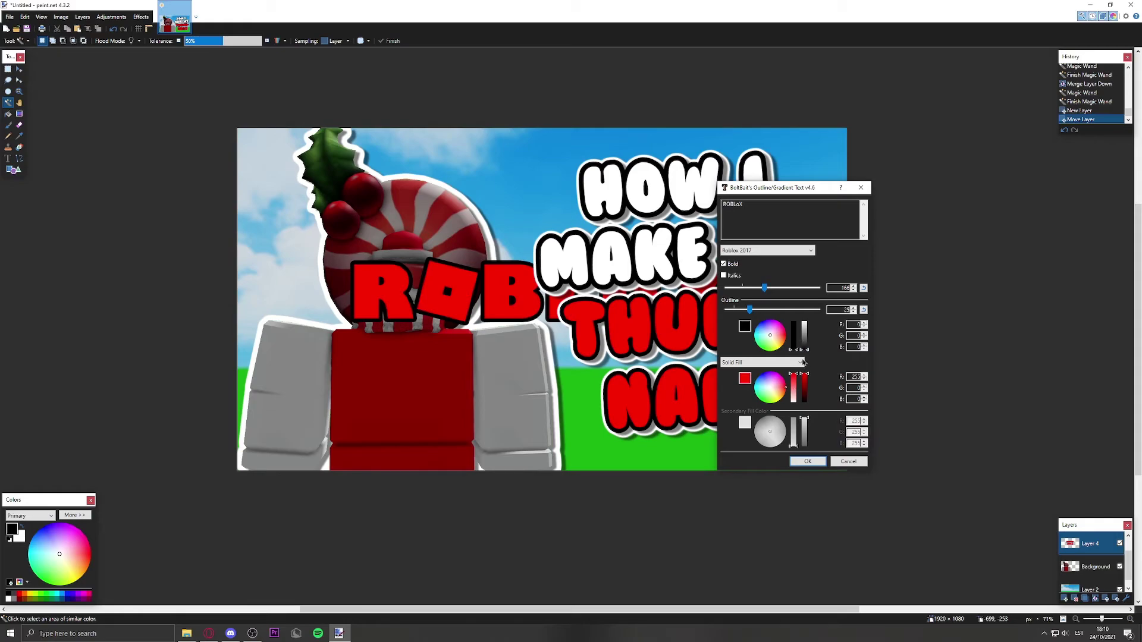
# Step: Give the "ROBLoX" text a white fill, a size of about 123 and a slightly thicker black outline, and apply it
pyautogui.moveTo(795, 387); pyautogui.dragTo(798, 432)
pyautogui.moveTo(758, 290); pyautogui.dragTo(752, 309)
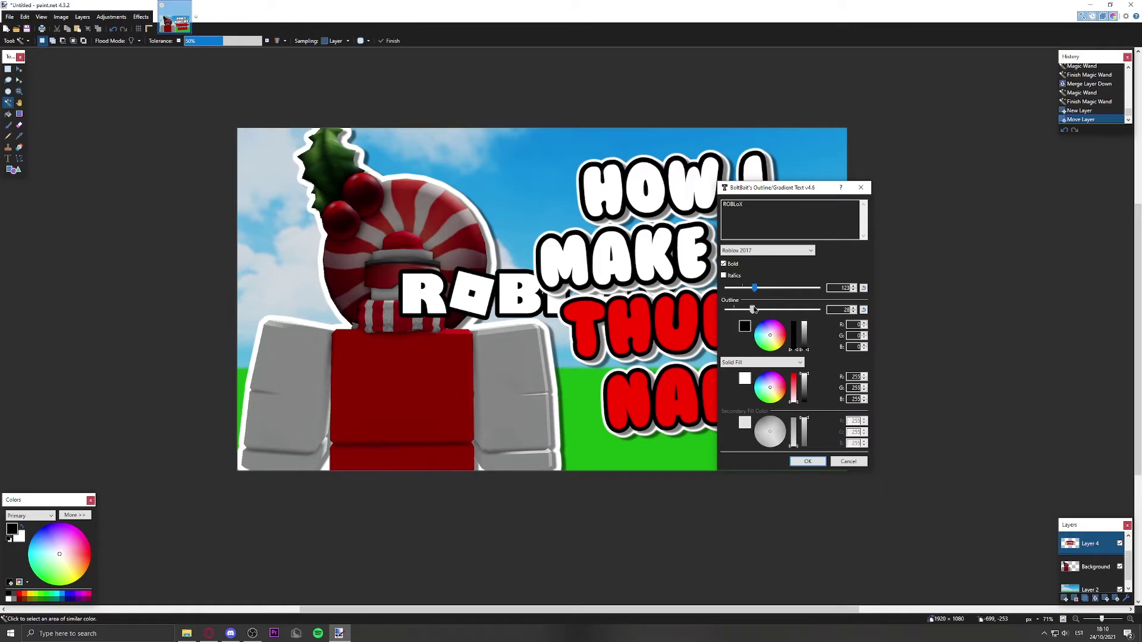
pyautogui.moveTo(752, 309); pyautogui.dragTo(757, 309)
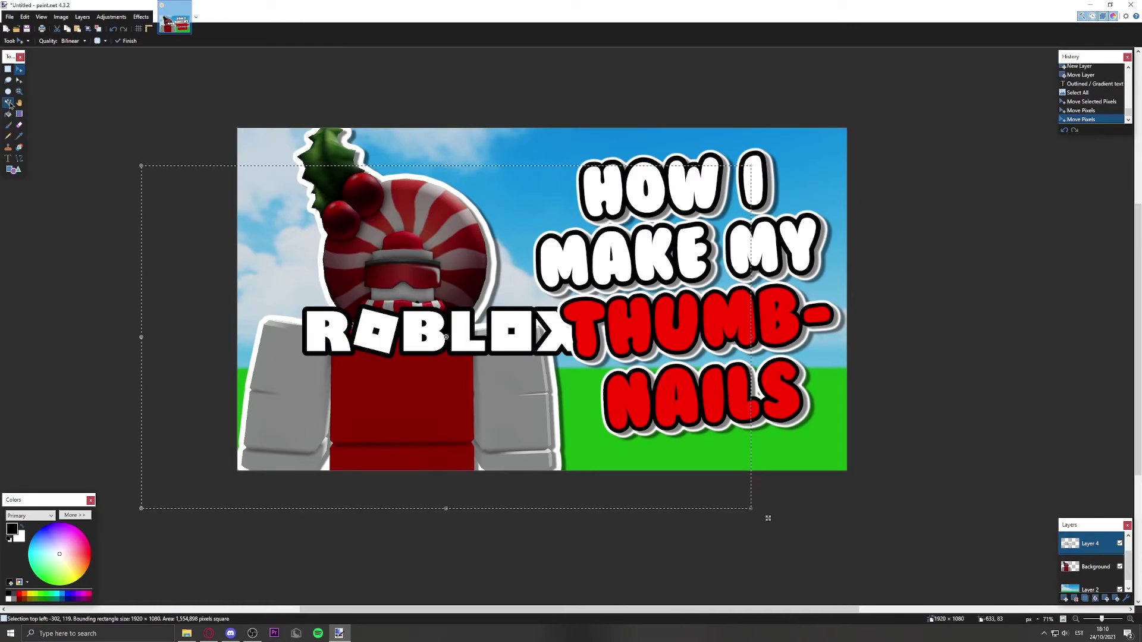
pyautogui.click(122, 114)
# Step: Add an object shadow, a white object outline and another object shadow to the "ROBLoX" text on Layer 4
pyautogui.click(143, 17)
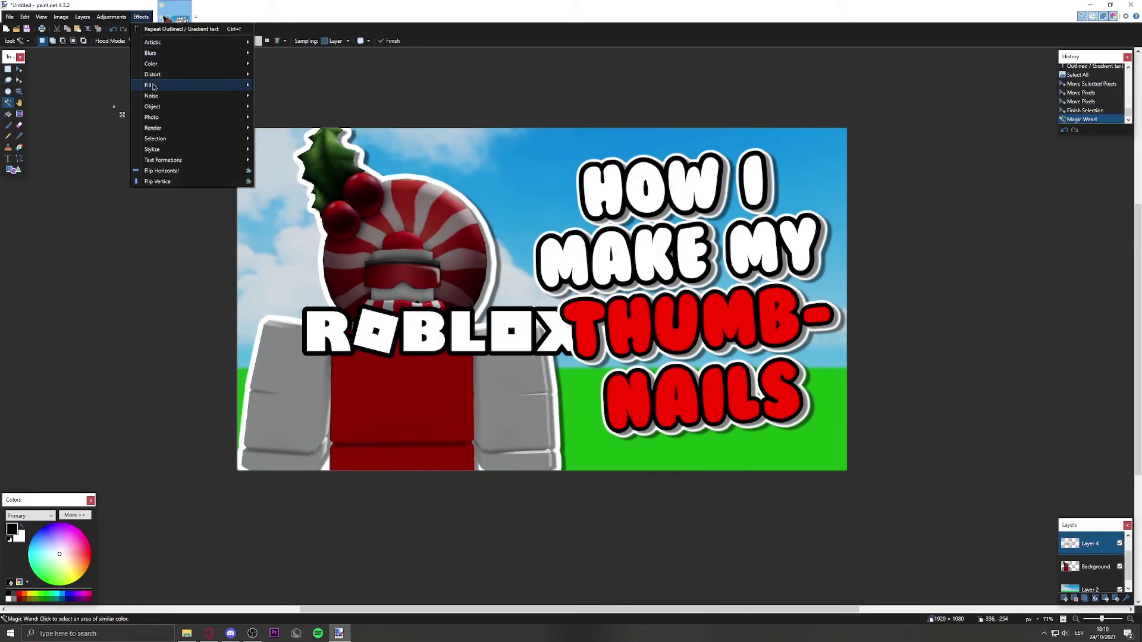
pyautogui.moveTo(179, 106)
pyautogui.click(279, 149)
pyautogui.click(586, 443)
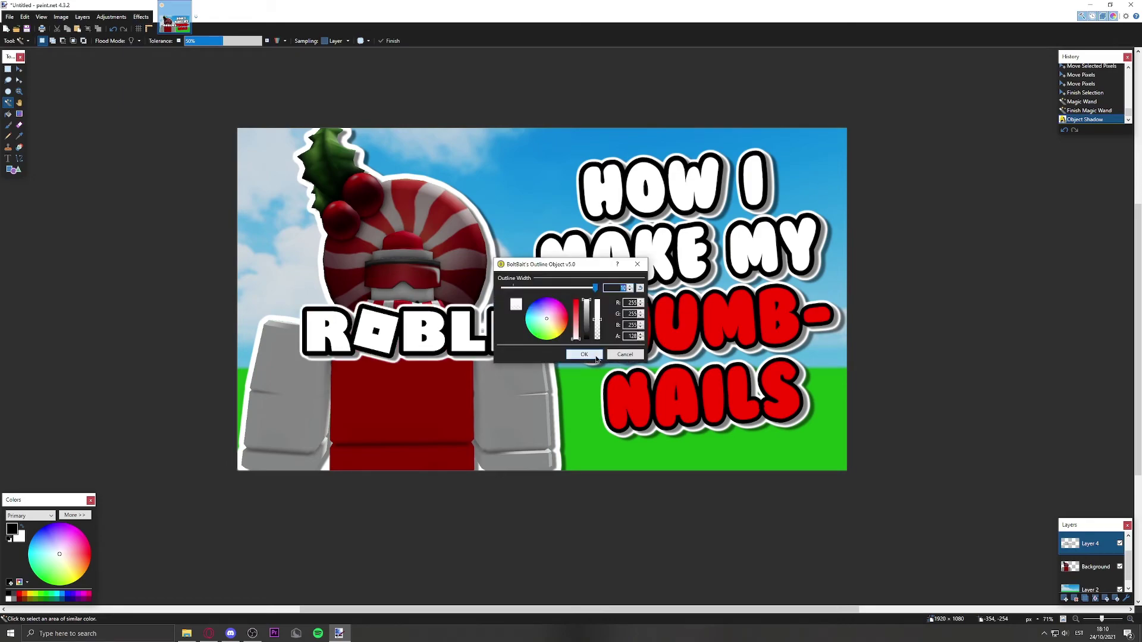
pyautogui.click(584, 355)
pyautogui.click(141, 17)
pyautogui.moveTo(178, 107)
pyautogui.click(279, 149)
pyautogui.click(599, 446)
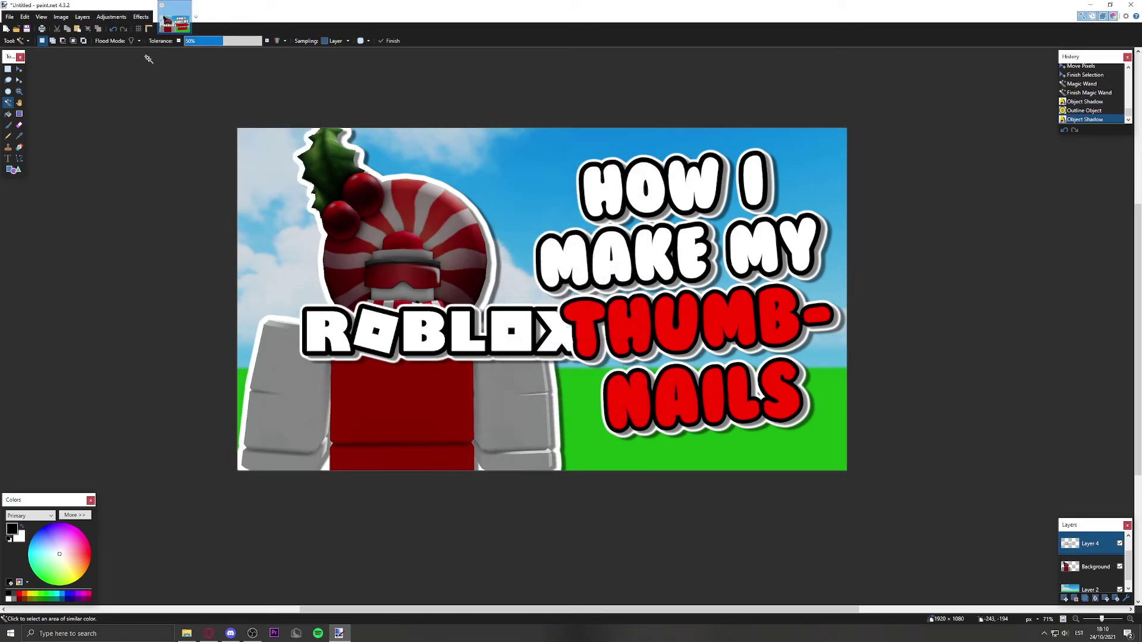
# Step: Move the whole "ROBLoX" text to the thumbnail's lower-left corner, over the character's body, and deselect it
pyautogui.hotkey('ctrl', 'a')
pyautogui.press('m')
pyautogui.moveTo(376, 254); pyautogui.dragTo(314, 357)
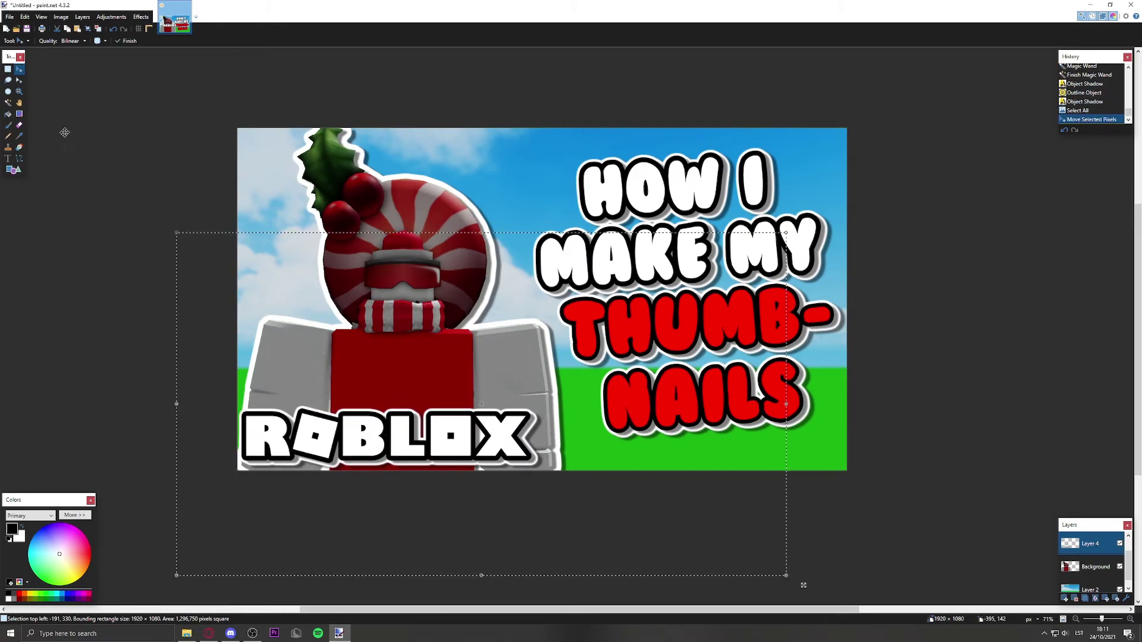
pyautogui.click(8, 103)
pyautogui.click(108, 127)
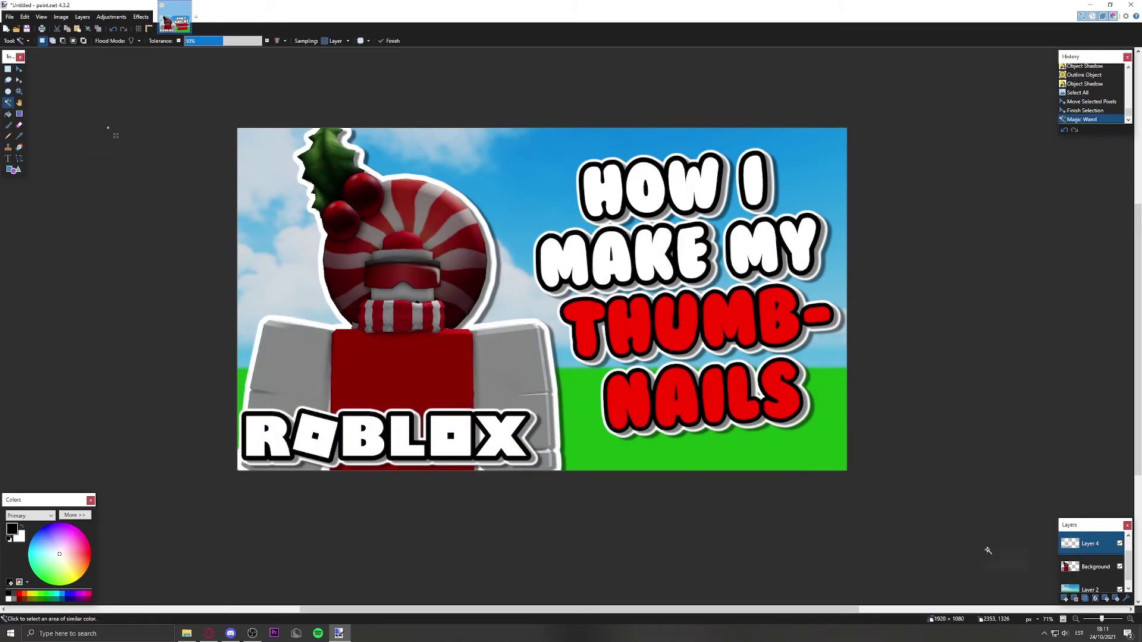
# Step: Apply the Glow effect to the sky background on Layer 2 and to the character on the Background layer
pyautogui.click(1090, 588)
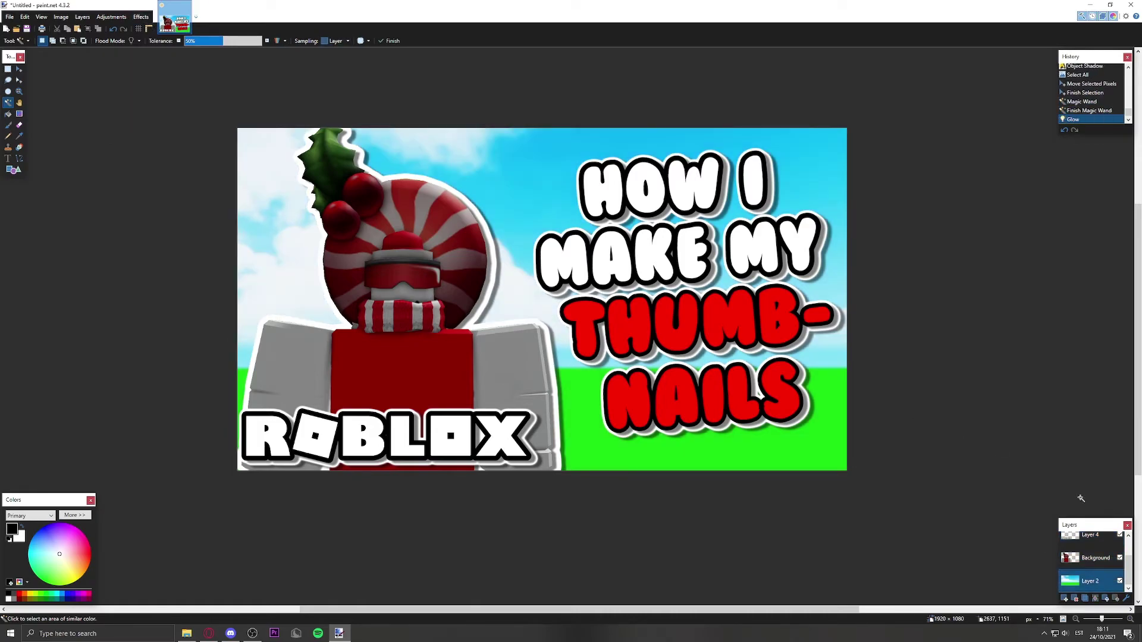
pyautogui.click(1092, 558)
pyautogui.click(140, 16)
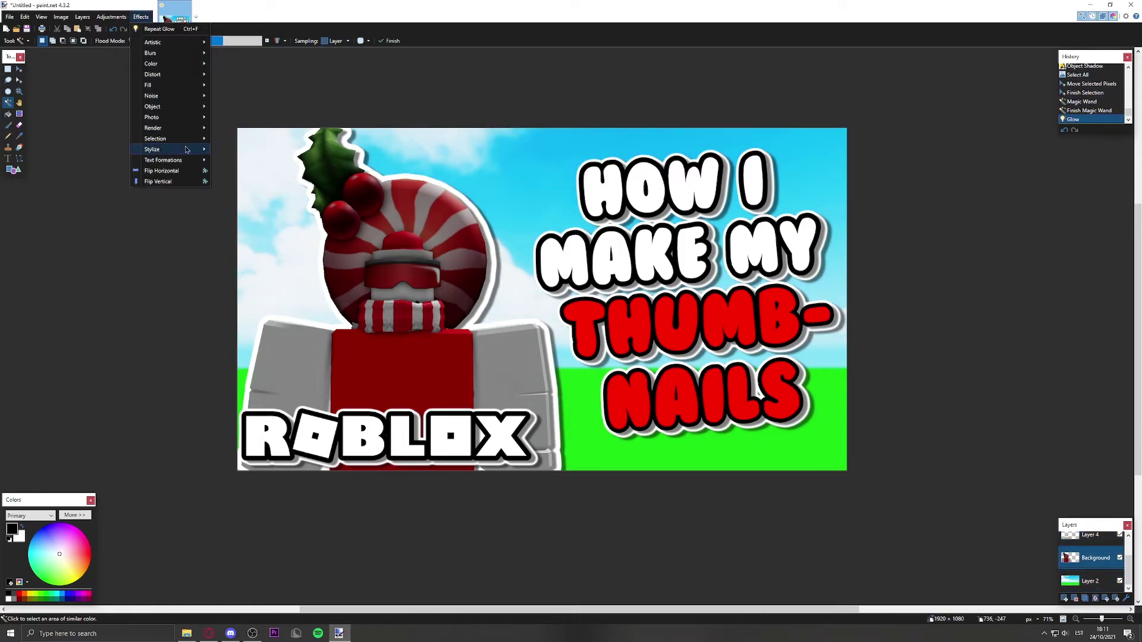
pyautogui.moveTo(179, 118)
pyautogui.click(238, 118)
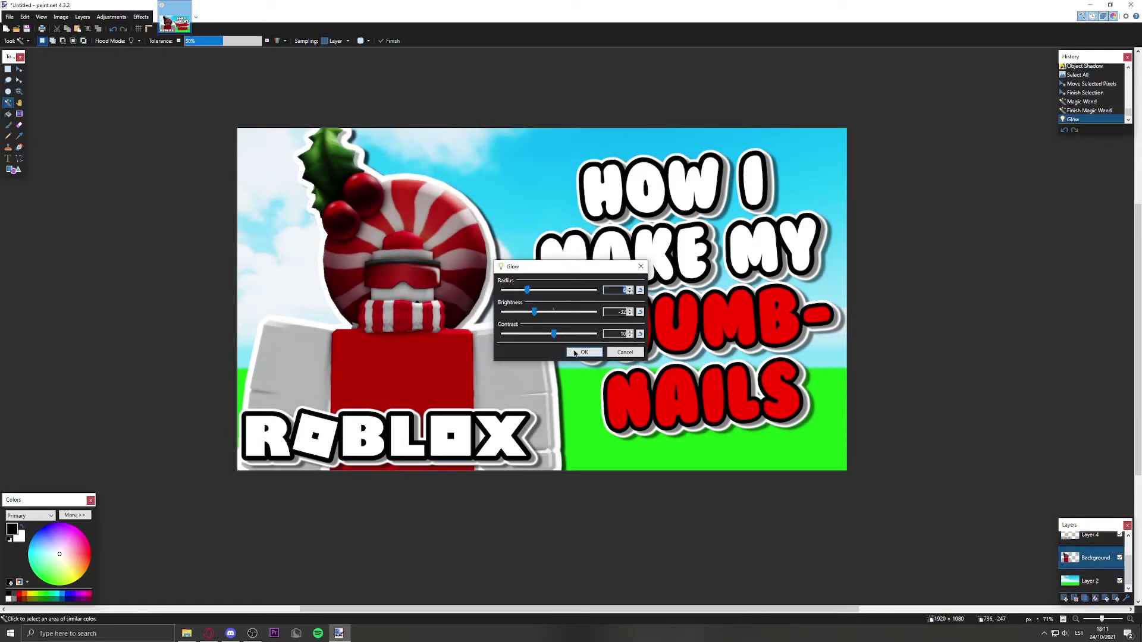
pyautogui.click(583, 352)
# Step: Examine the finished thumbnail at small and large zoom levels to judge how readable the text and character are
pyautogui.keyDown('ctrl'); pyautogui.scroll(-3, 575, 345); pyautogui.keyUp('ctrl')
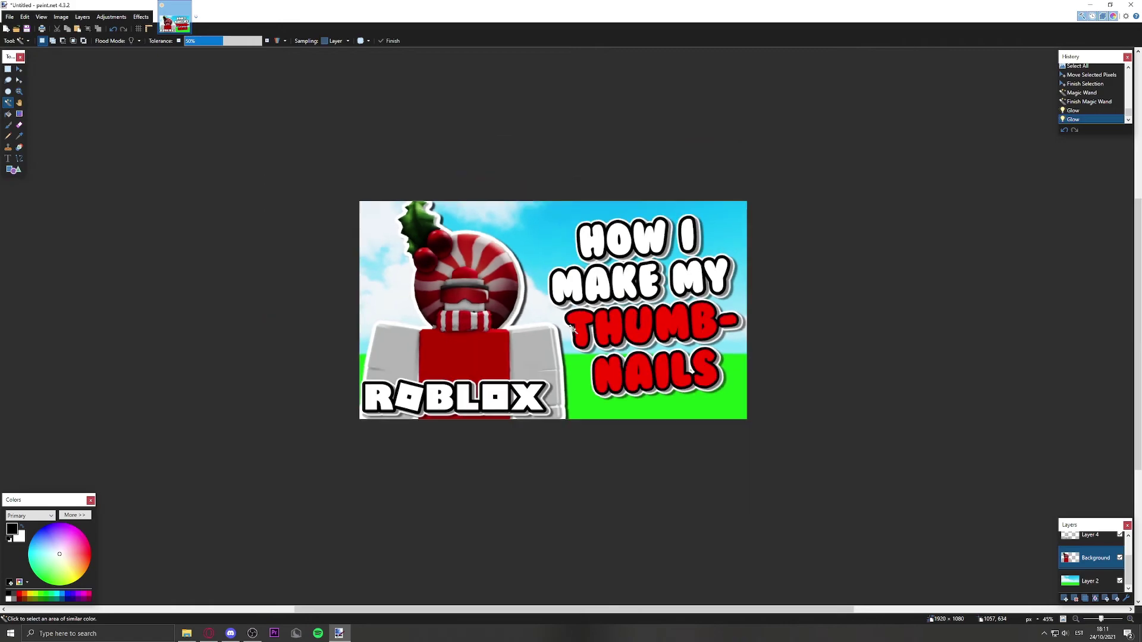
pyautogui.keyDown('ctrl'); pyautogui.scroll(-1, 575, 338); pyautogui.keyUp('ctrl')
pyautogui.keyDown('ctrl'); pyautogui.scroll(5, 580, 332); pyautogui.keyUp('ctrl')
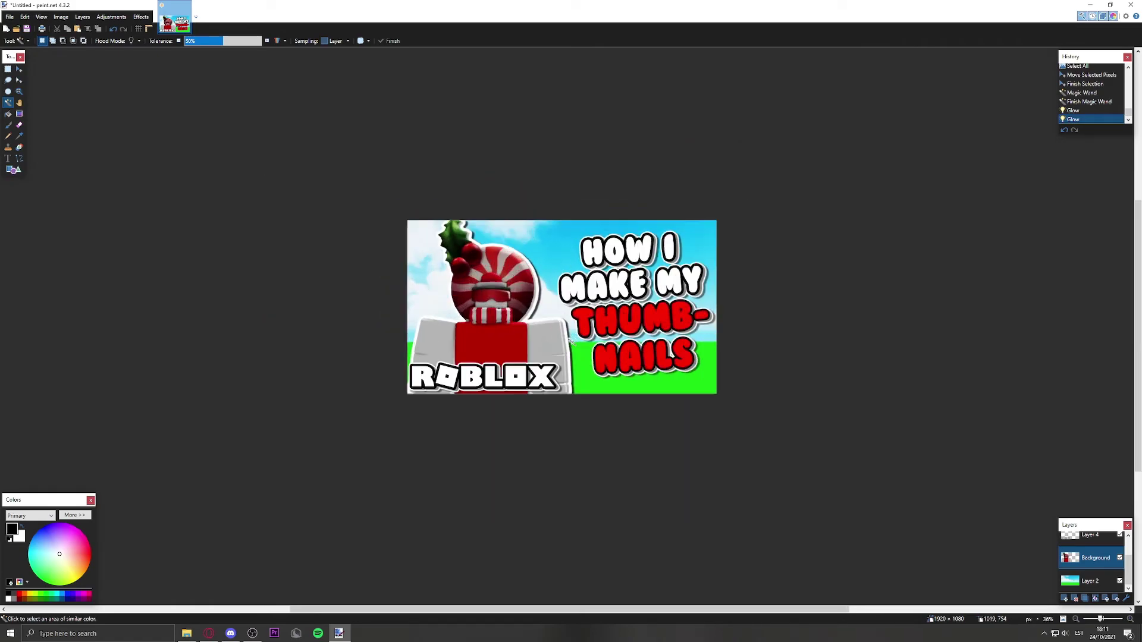
pyautogui.keyDown('ctrl'); pyautogui.scroll(2, 586, 323); pyautogui.keyUp('ctrl')
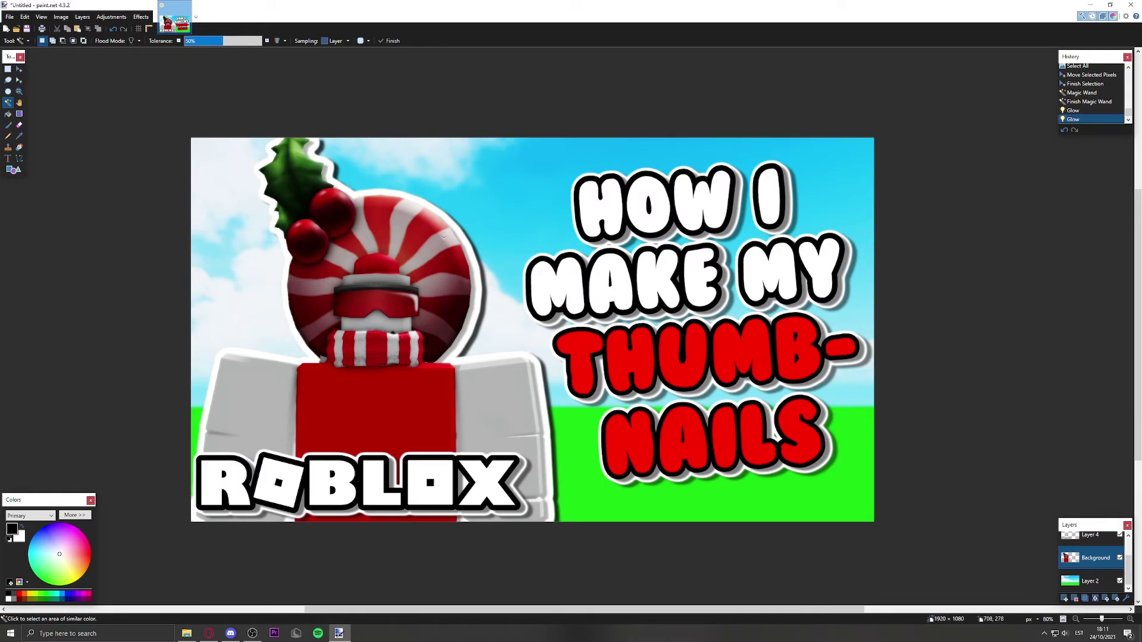
pyautogui.keyDown('ctrl'); pyautogui.scroll(-4, 552, 273); pyautogui.keyUp('ctrl')
pyautogui.keyDown('ctrl'); pyautogui.scroll(2, 594, 292); pyautogui.keyUp('ctrl')
pyautogui.keyDown('ctrl'); pyautogui.scroll(-3, 625, 308); pyautogui.keyUp('ctrl')
pyautogui.keyDown('ctrl'); pyautogui.scroll(-2, 626, 309); pyautogui.keyUp('ctrl')
pyautogui.keyDown('ctrl'); pyautogui.scroll(2, 708, 313); pyautogui.keyUp('ctrl')
pyautogui.keyDown('ctrl'); pyautogui.scroll(-6, 769, 295); pyautogui.keyUp('ctrl')
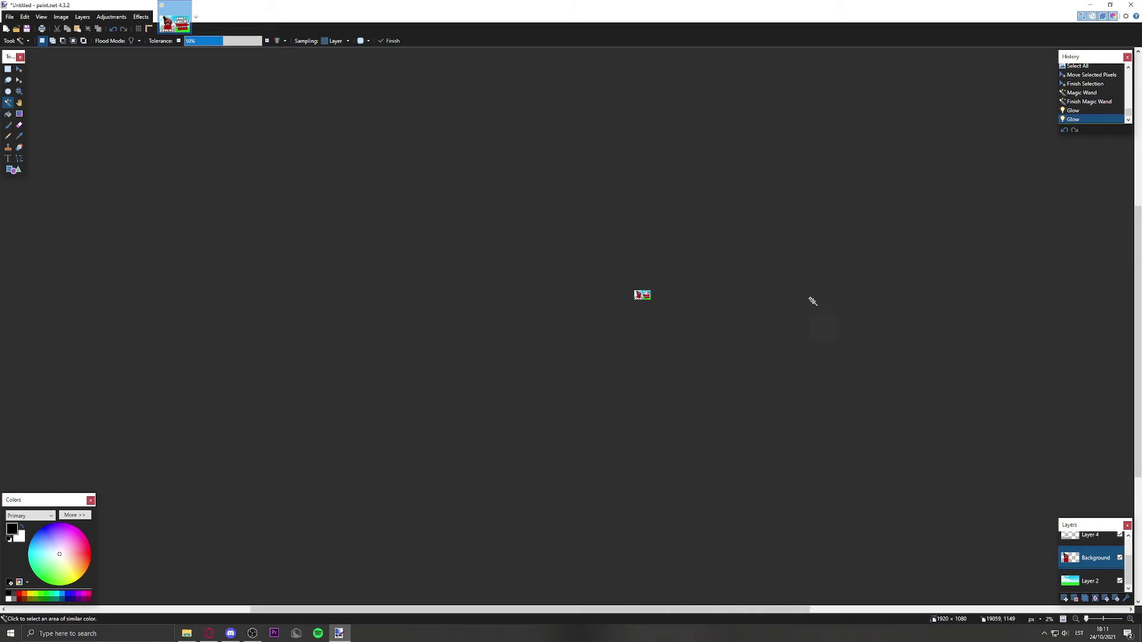
pyautogui.keyDown('ctrl'); pyautogui.scroll(5, 668, 321); pyautogui.keyUp('ctrl')
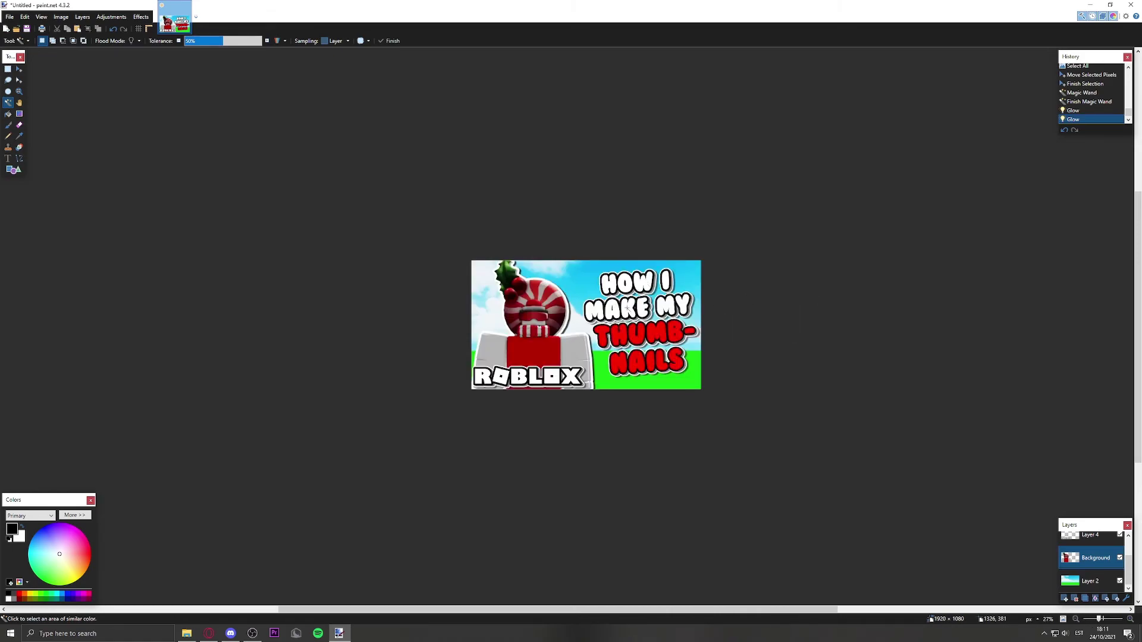
pyautogui.keyDown('ctrl'); pyautogui.scroll(-3, 578, 338); pyautogui.keyUp('ctrl')
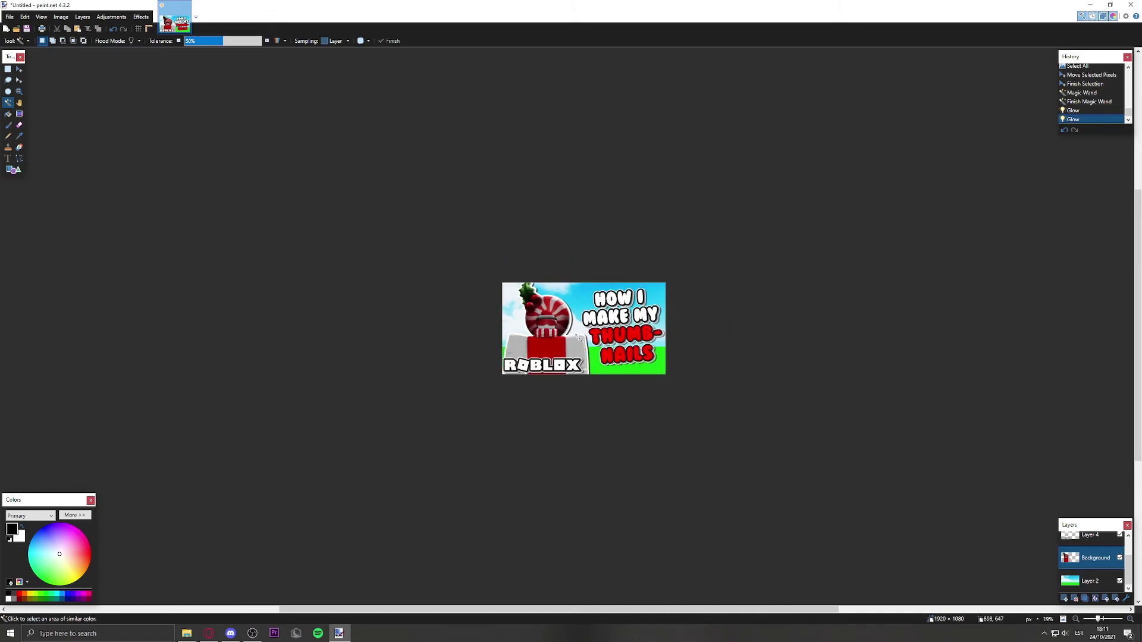
pyautogui.scroll(-1, 593, 307)
pyautogui.keyDown('ctrl'); pyautogui.scroll(5, 618, 280); pyautogui.keyUp('ctrl')
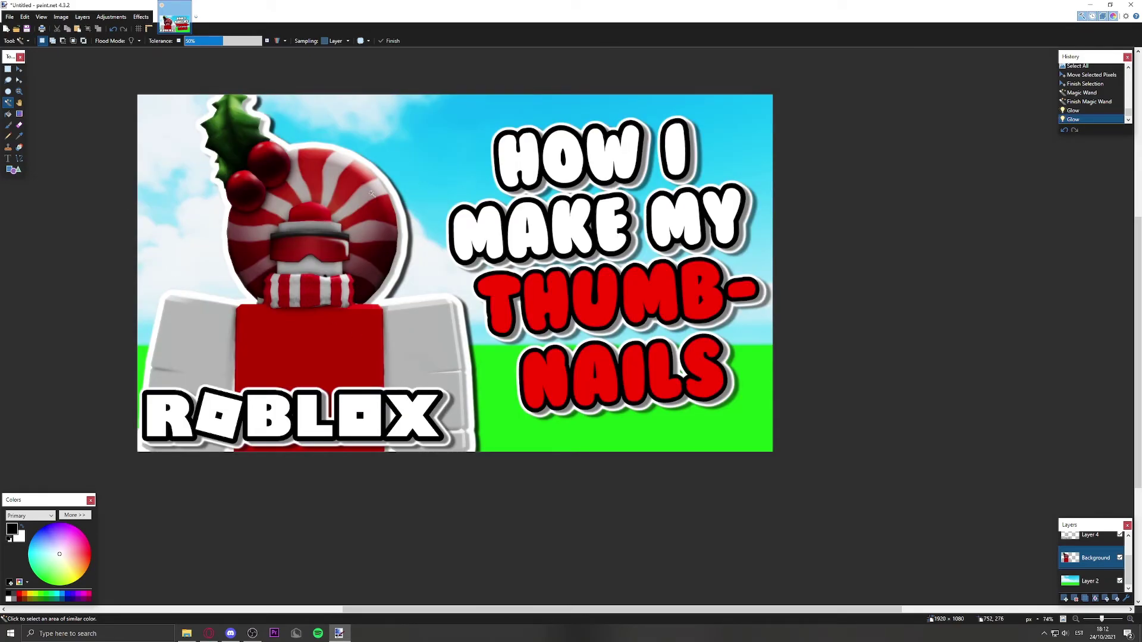
pyautogui.keyDown('ctrl'); pyautogui.scroll(-2, 487, 231); pyautogui.keyUp('ctrl')
pyautogui.keyDown('ctrl'); pyautogui.scroll(3, 487, 232); pyautogui.keyUp('ctrl')
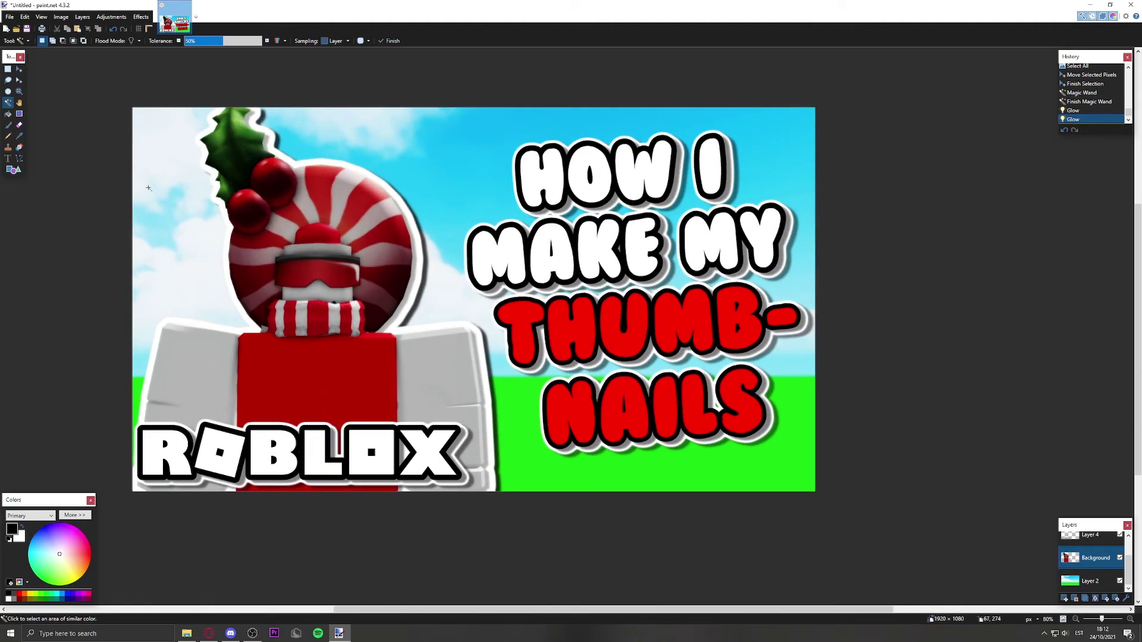
# Step: Close the image and save it in Downloads as a flattened PNG named asdaiasgfgfbshjvsdjksd
pyautogui.click(1130, 5)
pyautogui.click(525, 339)
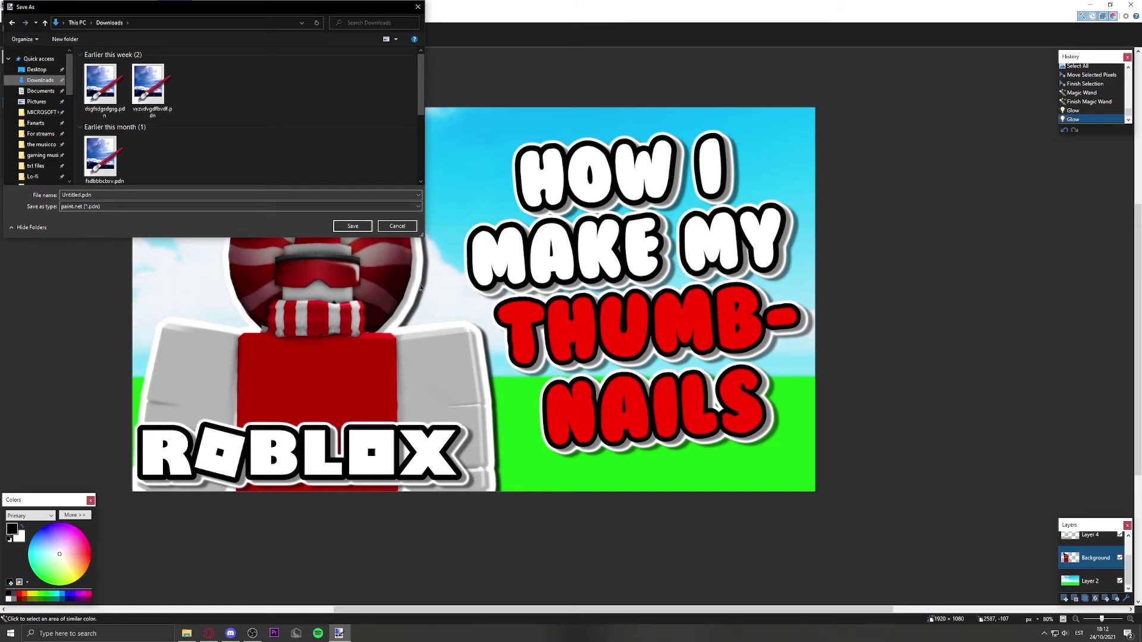
pyautogui.click(124, 210)
pyautogui.click(73, 223)
pyautogui.click(164, 194)
pyautogui.write('asdaiasgfgfbshjvsdjksd')
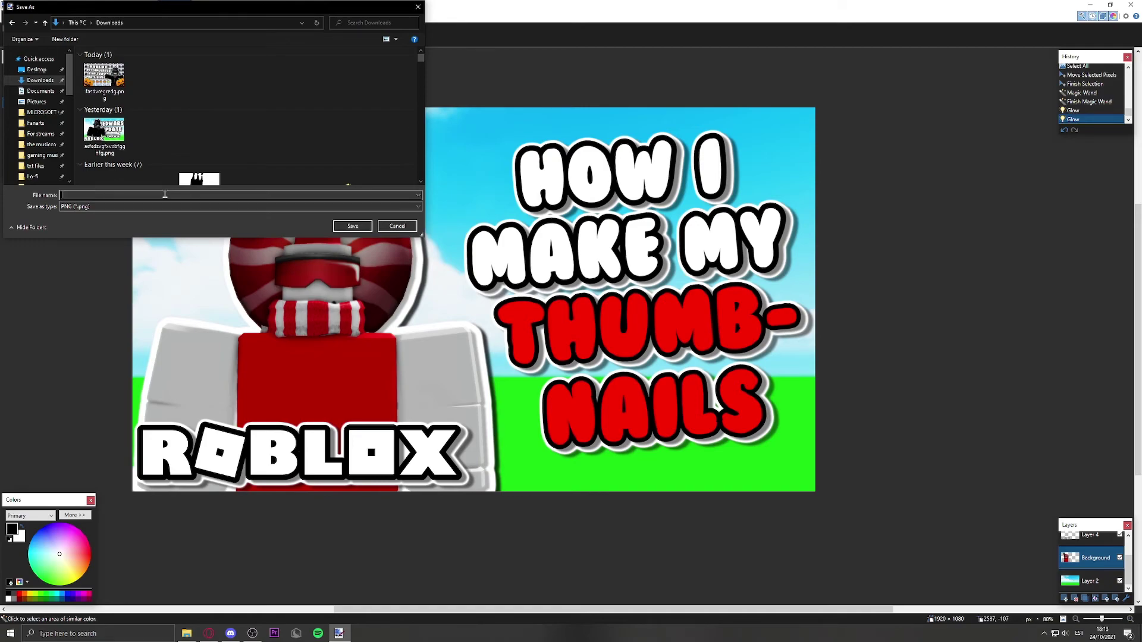
pyautogui.click(355, 229)
pyautogui.click(502, 292)
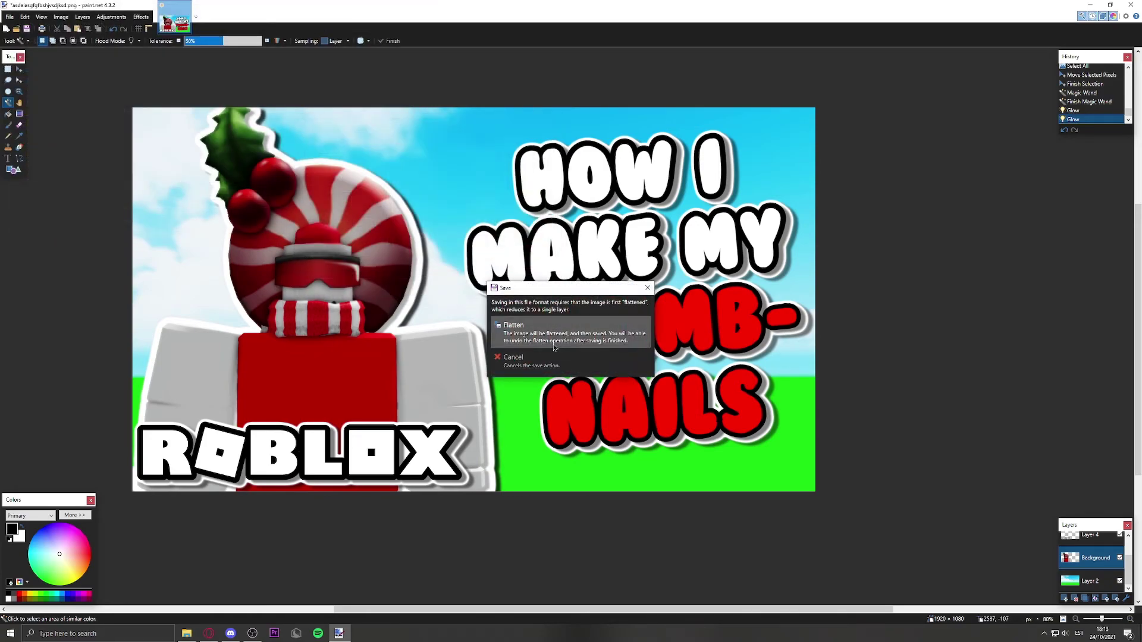
pyautogui.click(515, 331)
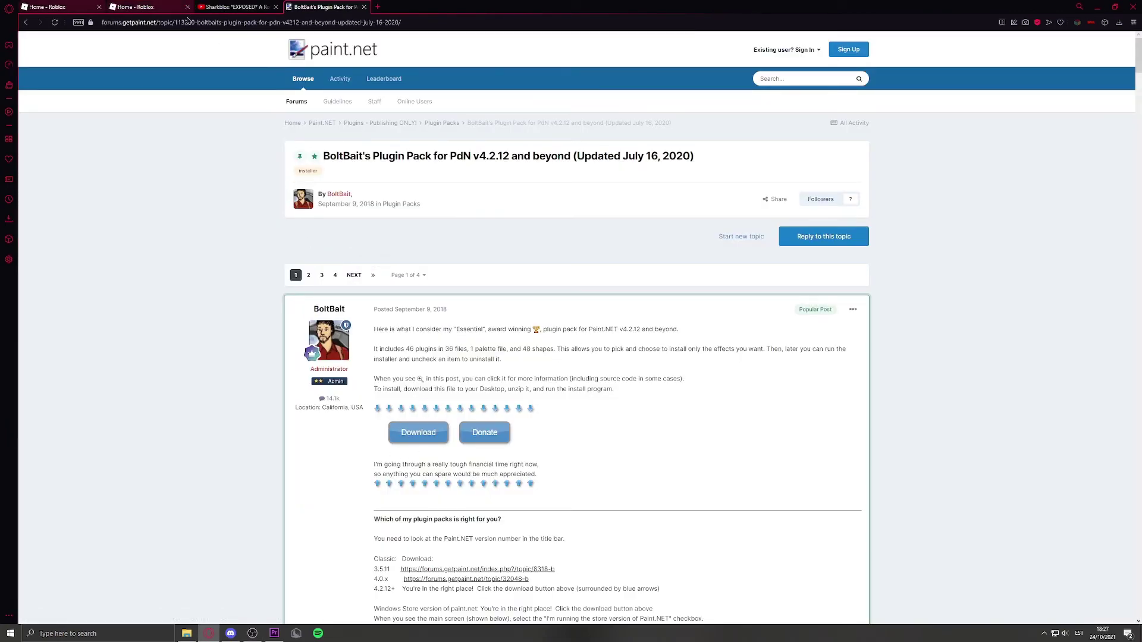
# Step: Download BoltBait's Plugin Pack from the paint.net forum in the browser, open BoltBaitPack51.zip and launch its installer
pyautogui.click(418, 434)
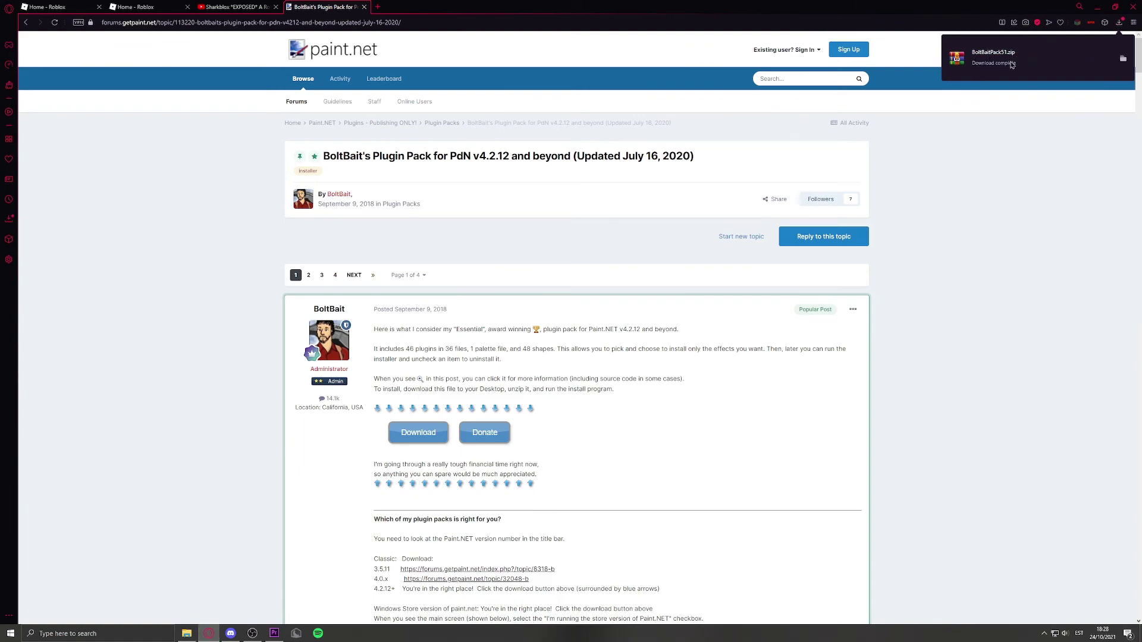
pyautogui.click(1007, 64)
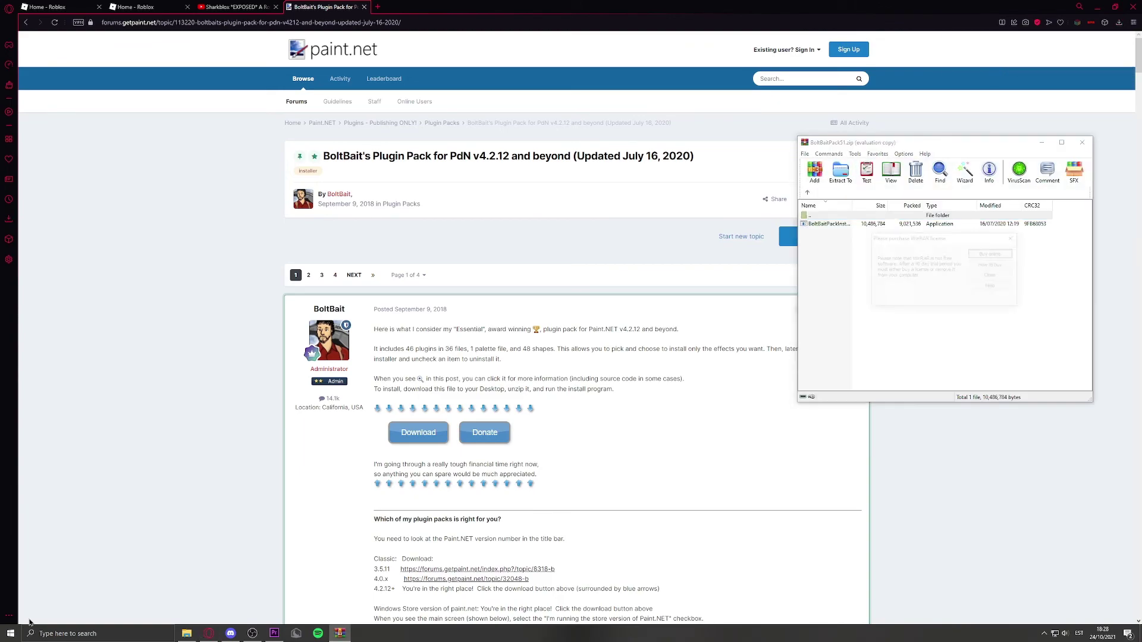
pyautogui.click(992, 276)
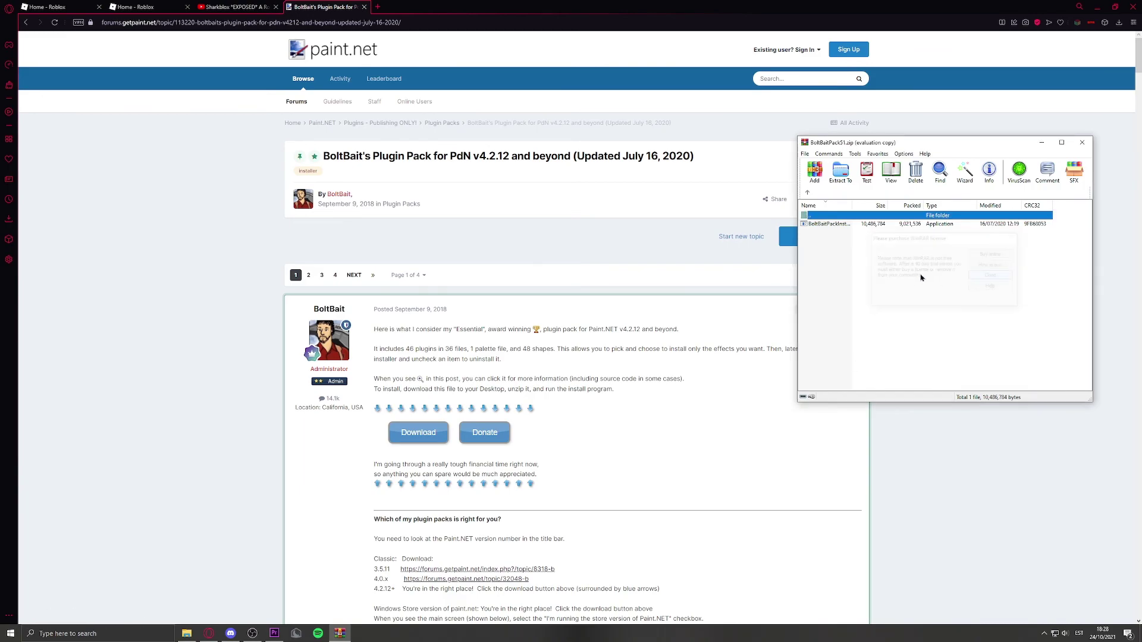
pyautogui.doubleClick(816, 226)
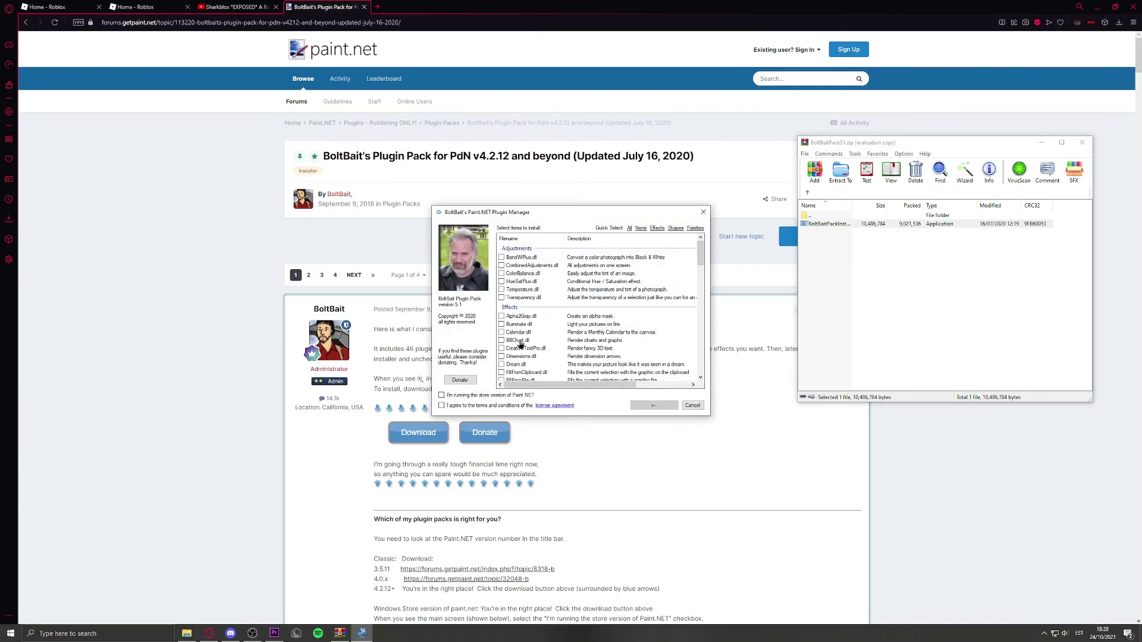
# Step: Accept the license agreement in BoltBait's Plugin Manager, install everything and close the installer
pyautogui.scroll(-8, 556, 318)
pyautogui.scroll(8, 559, 324)
pyautogui.click(442, 405)
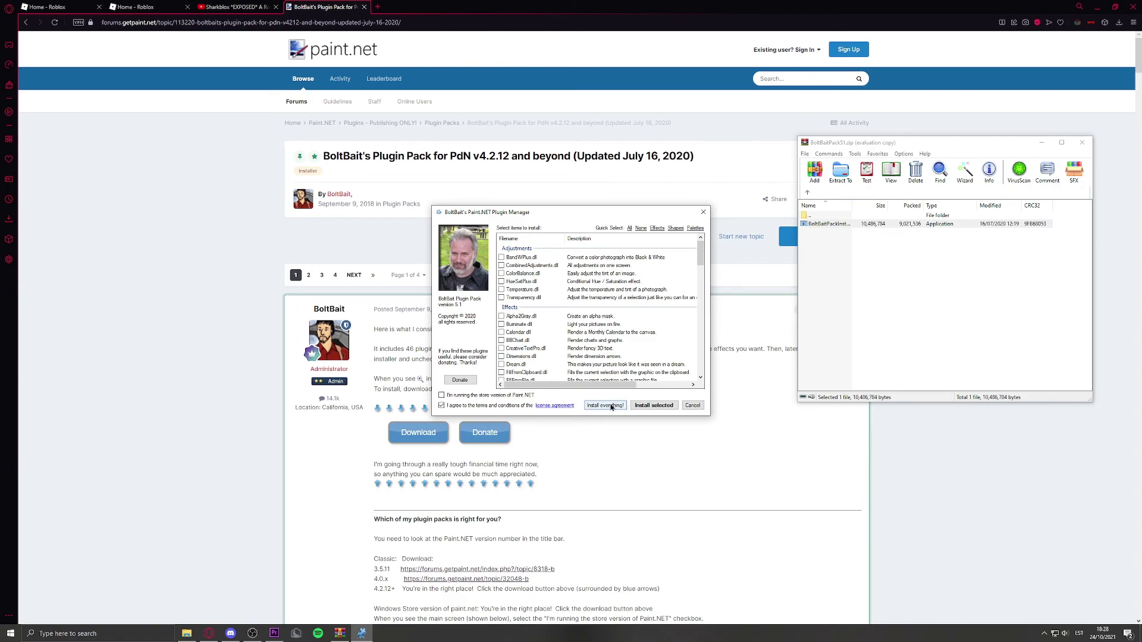
pyautogui.click(605, 405)
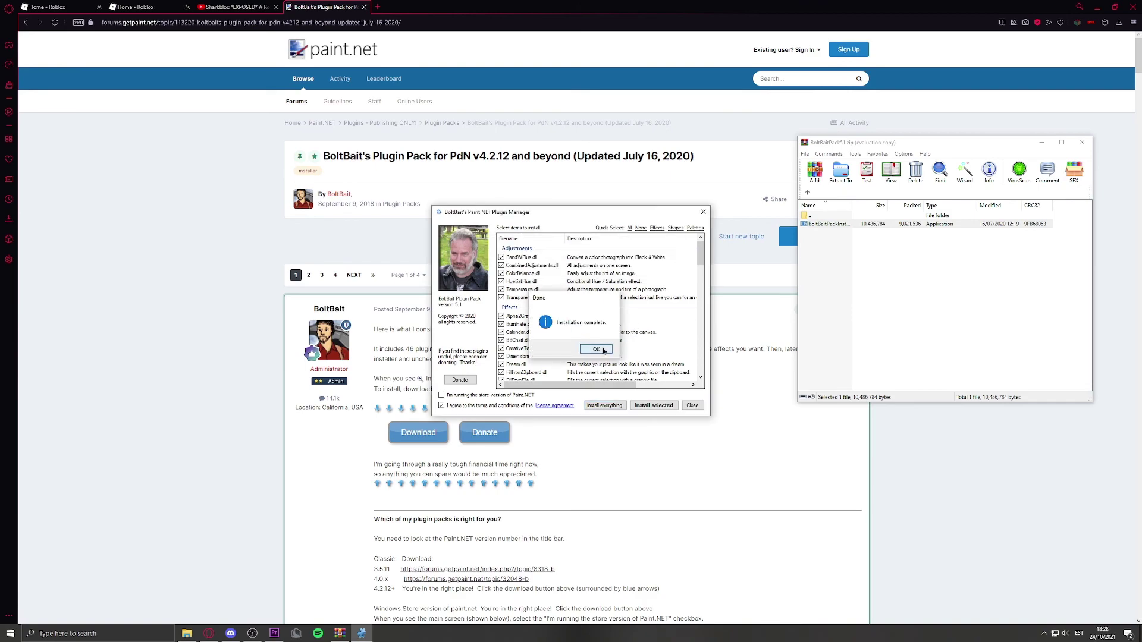
pyautogui.click(600, 349)
pyautogui.click(701, 408)
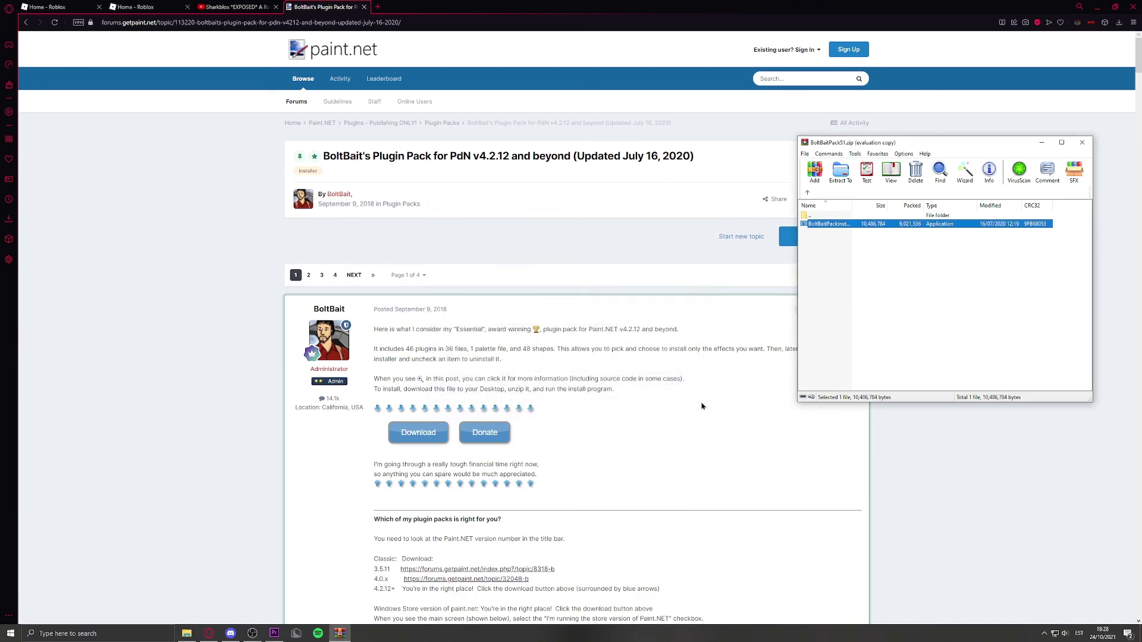
# Step: Launch paint.net and look through the installed plugin effects, including the Object effects
pyautogui.press('super')
pyautogui.write('p.net')
pyautogui.press('Return')
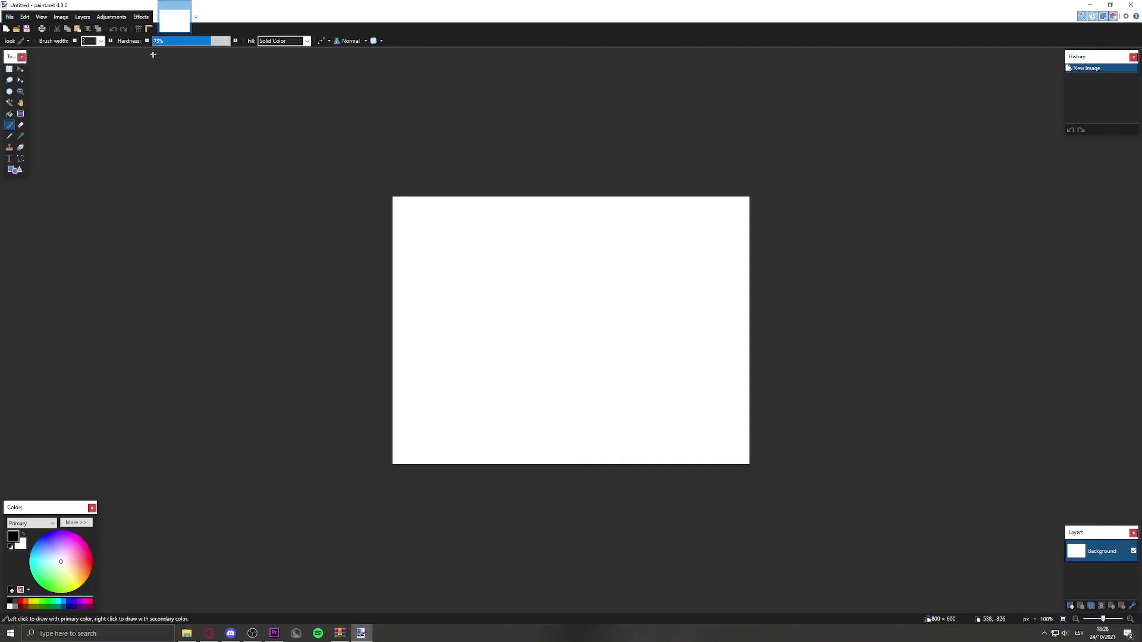
pyautogui.click(141, 16)
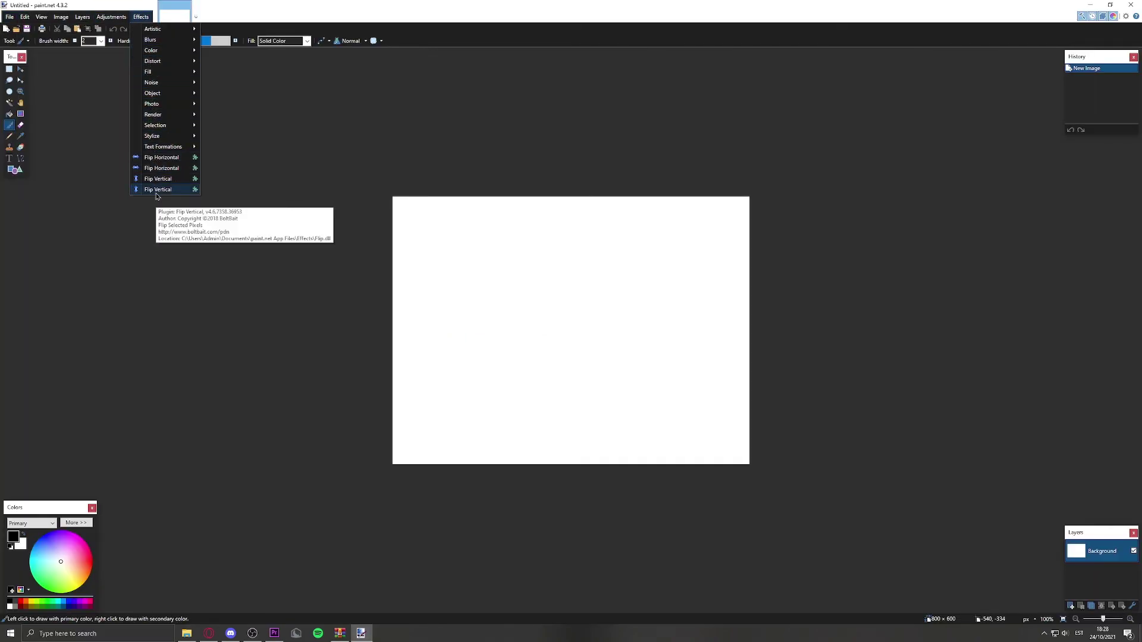
pyautogui.moveTo(153, 99)
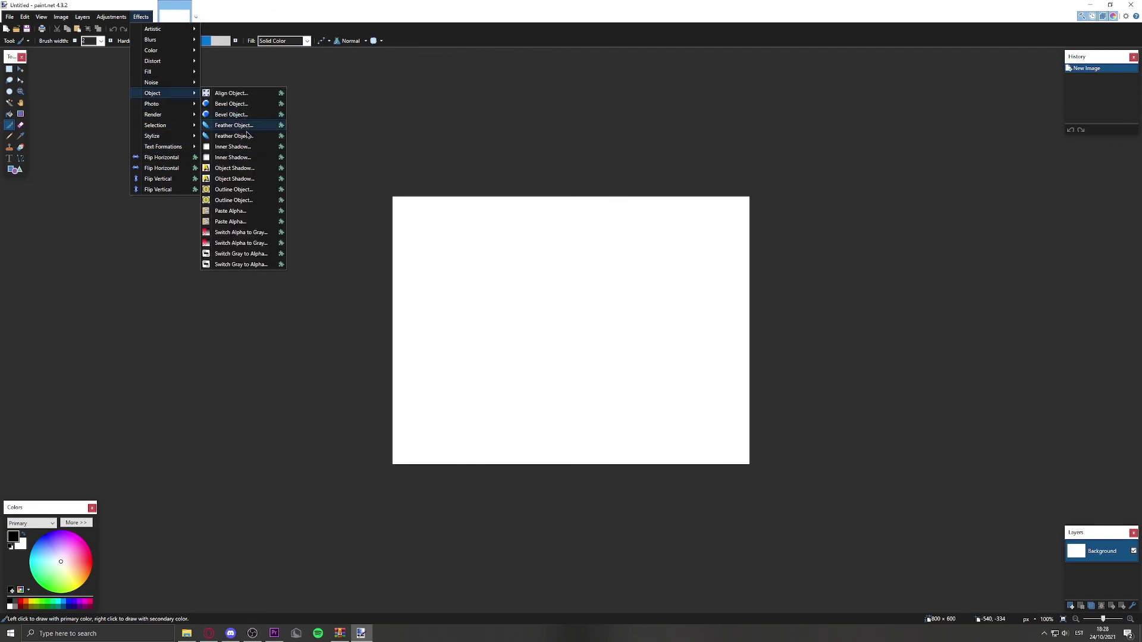